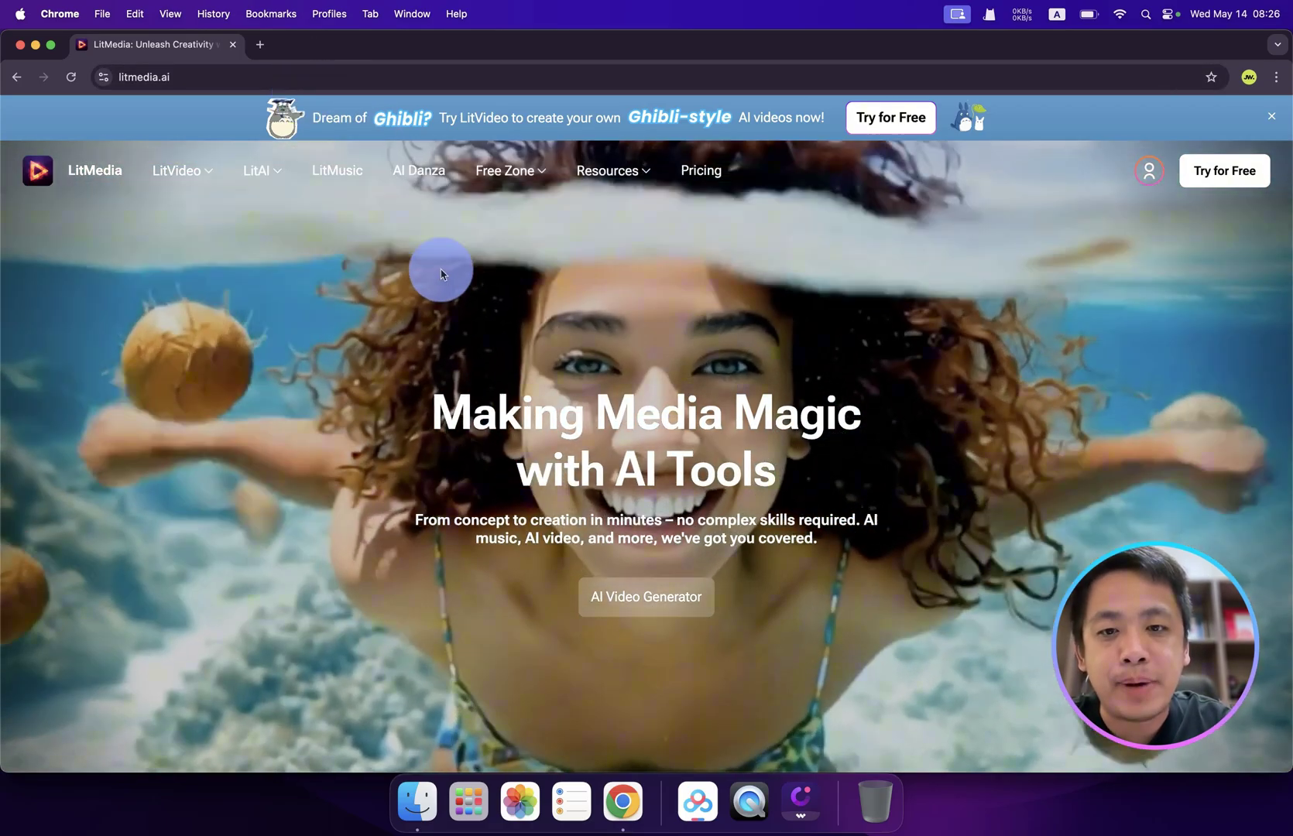
pyautogui.scroll(-5, 450, 441)
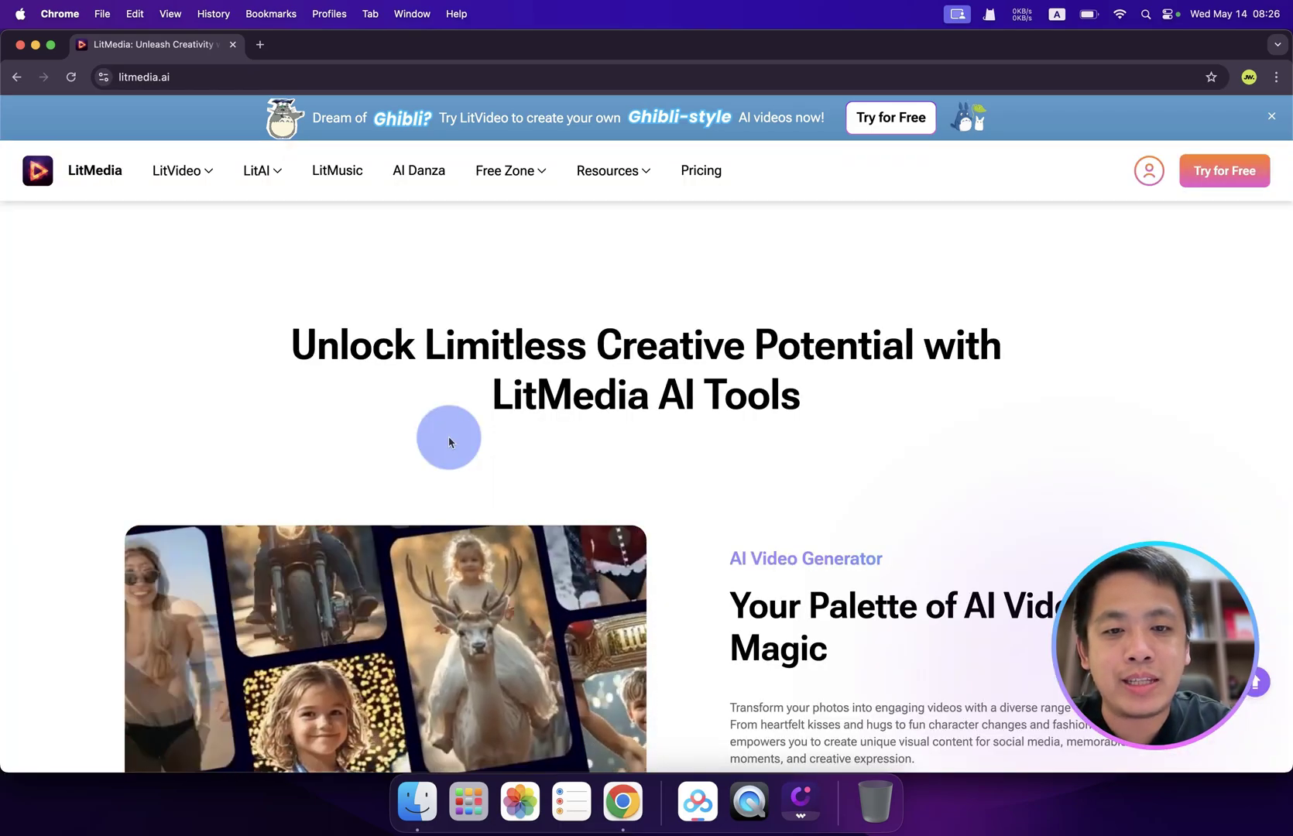
pyautogui.scroll(-1, 448, 437)
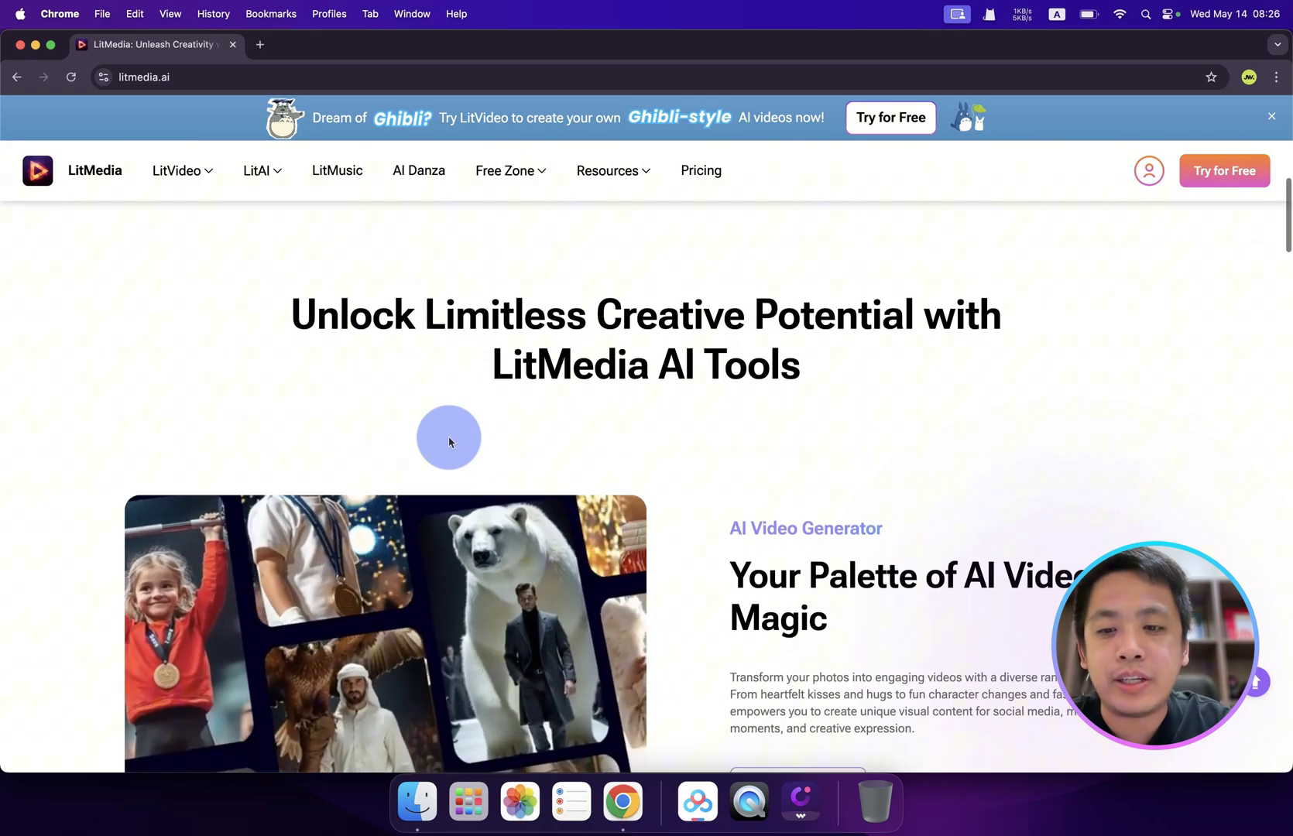
pyautogui.scroll(-1, 449, 442)
pyautogui.scroll(-2, 449, 441)
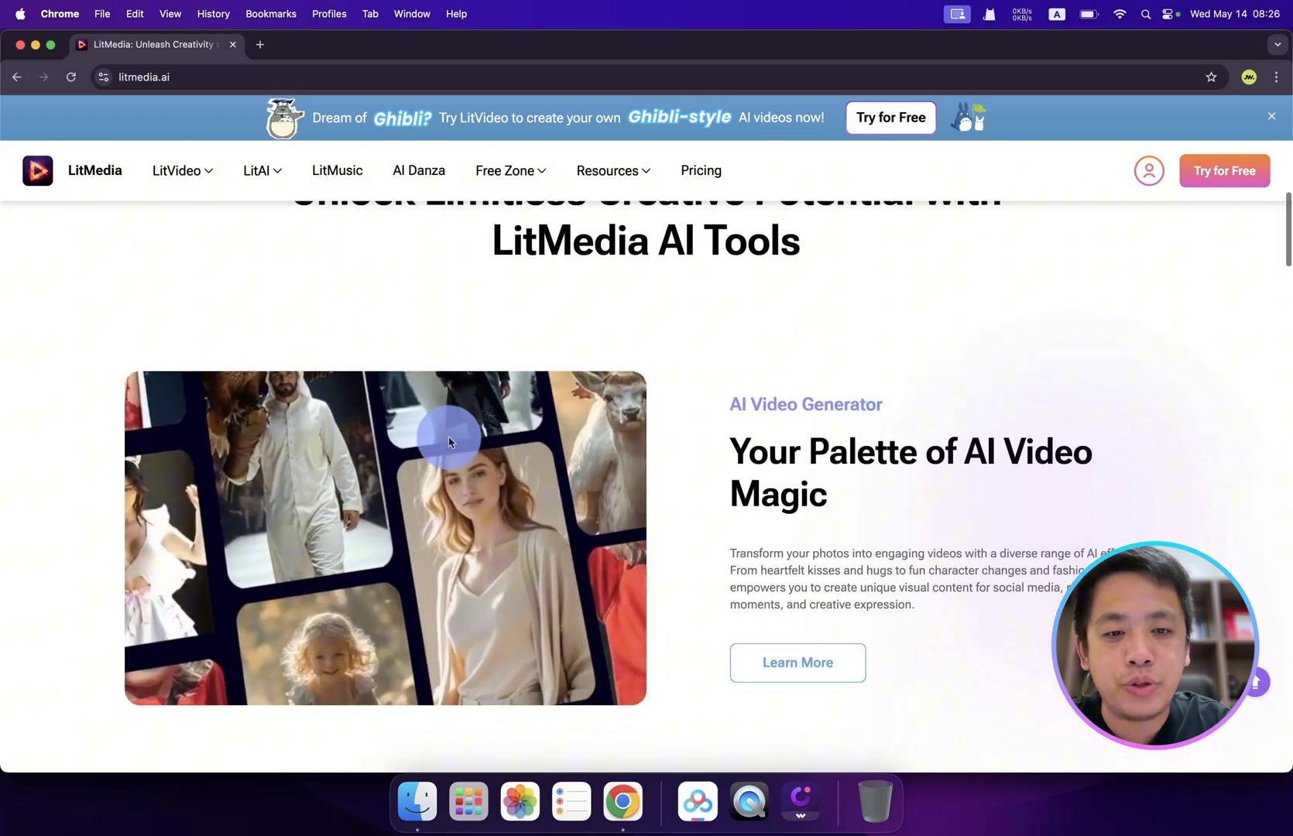
pyautogui.scroll(-1, 450, 441)
pyautogui.scroll(-1, 449, 441)
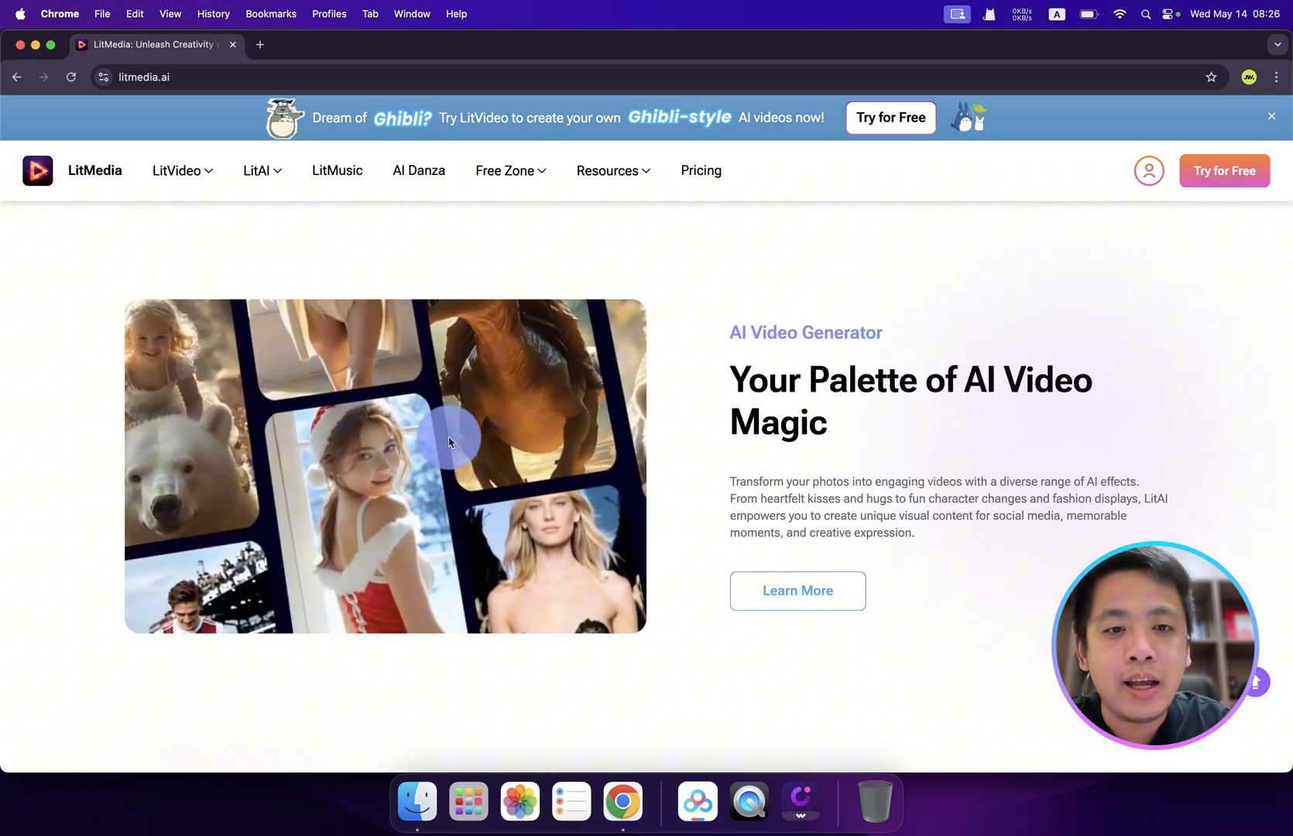
pyautogui.scroll(-1, 563, 384)
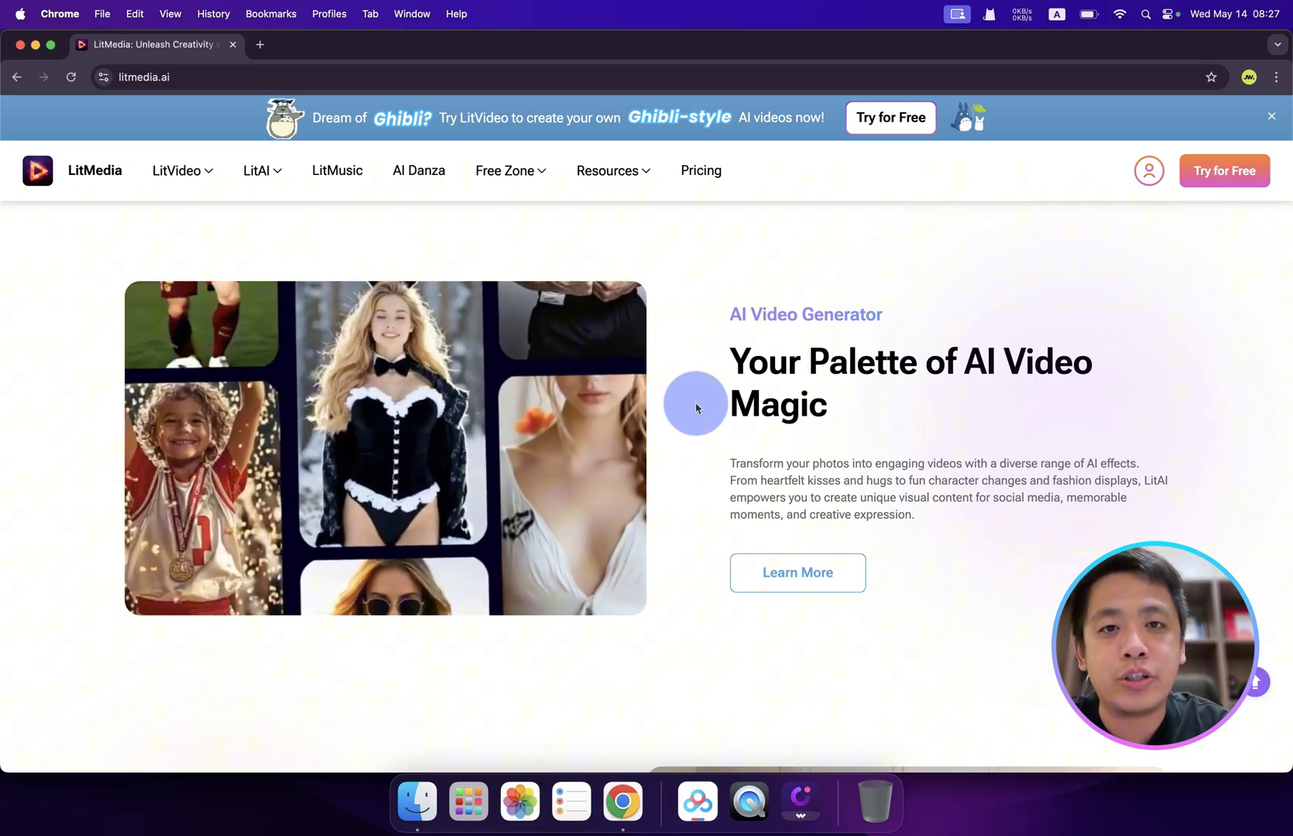
pyautogui.scroll(2, 696, 408)
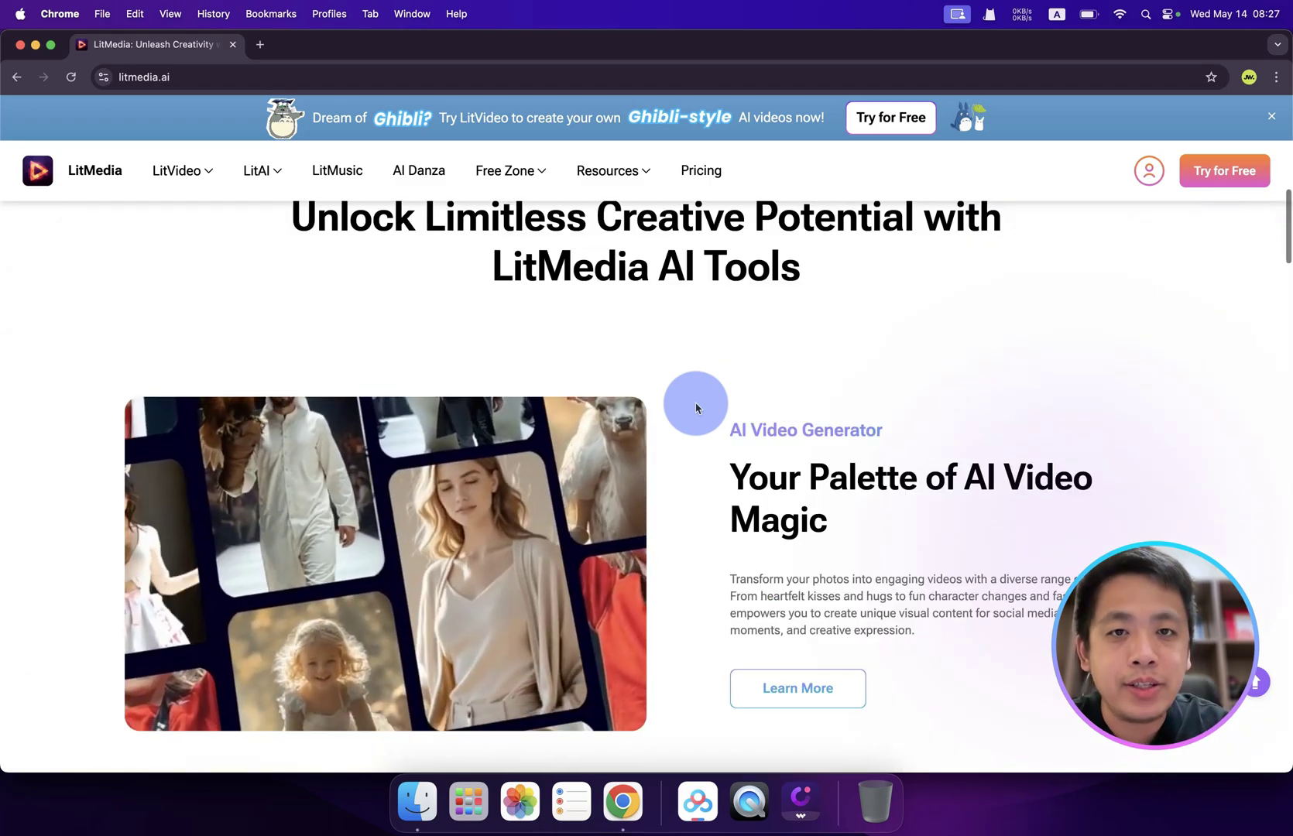
pyautogui.scroll(-5, 696, 409)
pyautogui.scroll(-3, 697, 408)
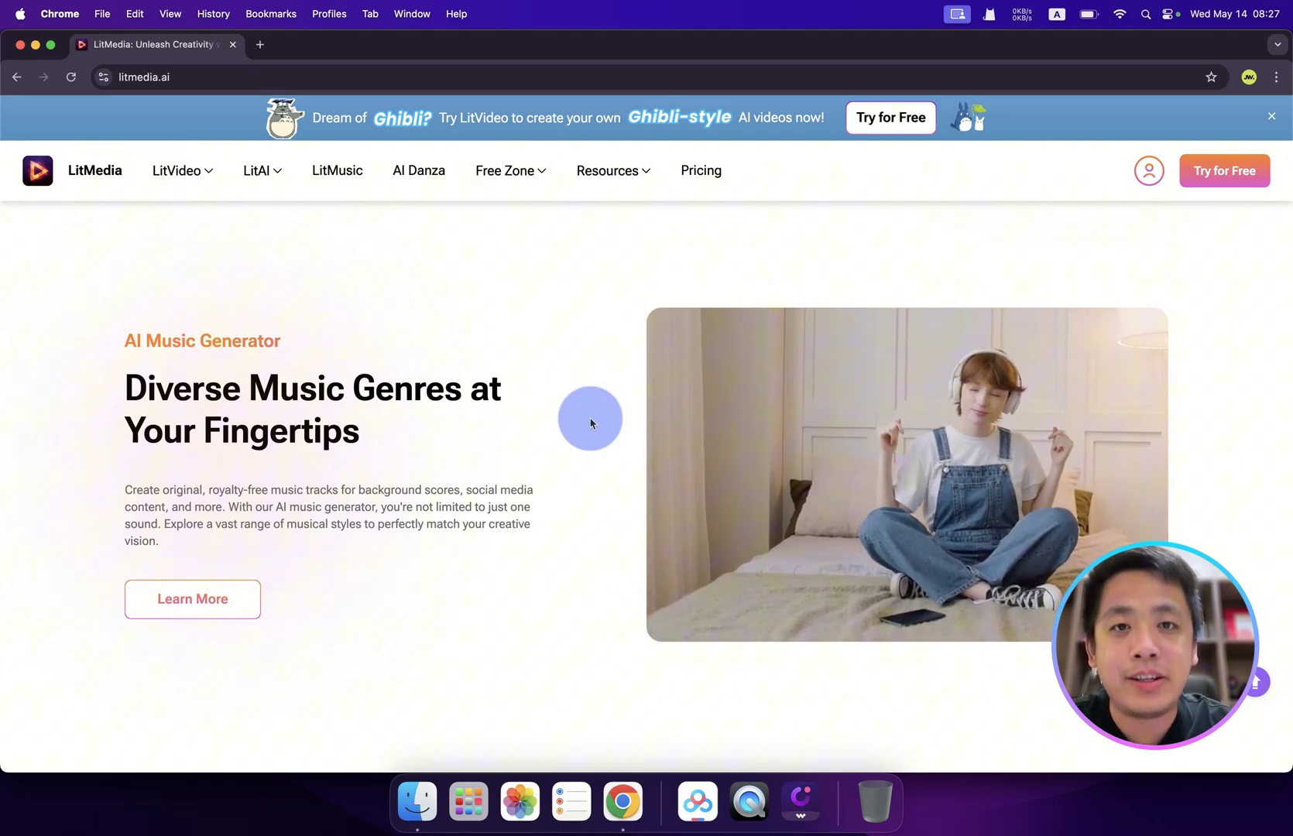
pyautogui.scroll(-5, 592, 423)
pyautogui.scroll(-5, 616, 505)
pyautogui.scroll(-1, 645, 592)
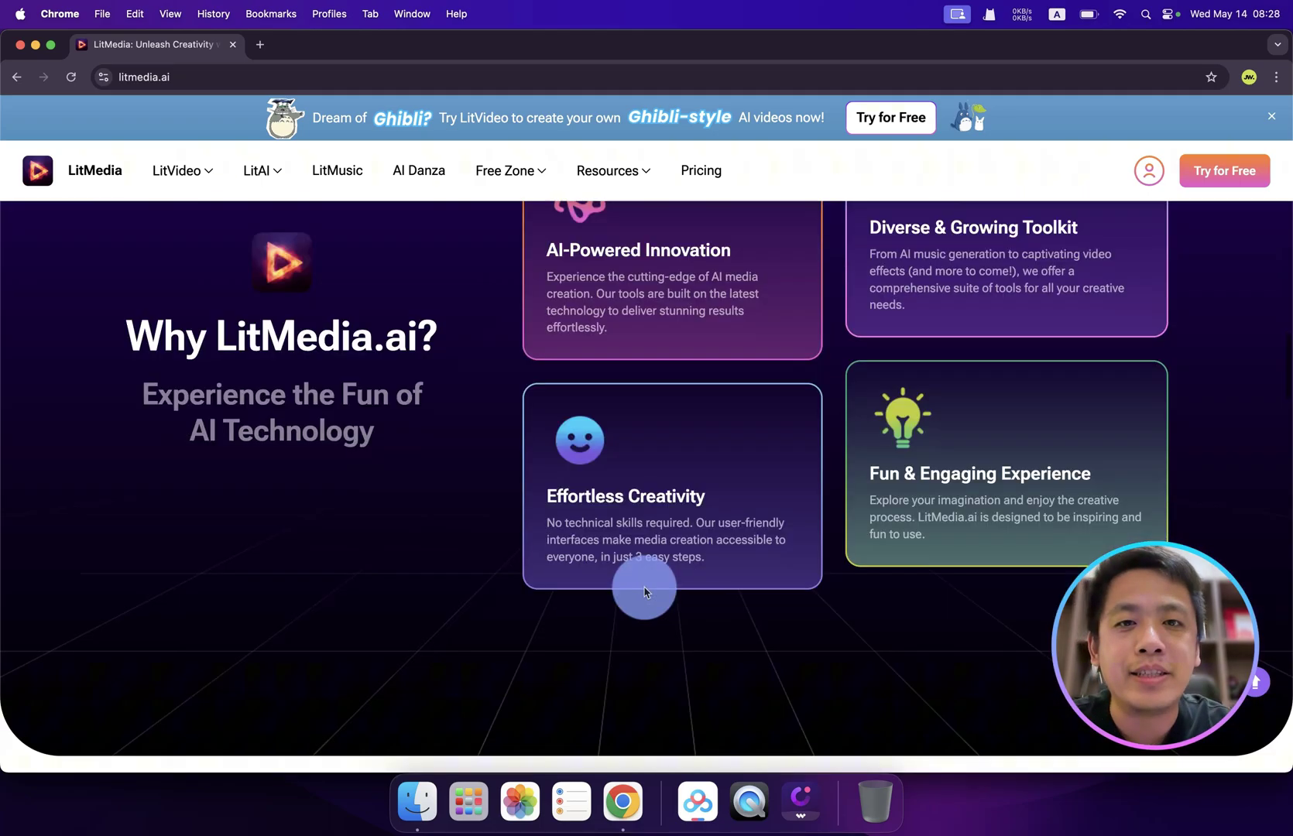
pyautogui.scroll(-5, 645, 592)
pyautogui.scroll(-3, 645, 592)
pyautogui.scroll(-5, 645, 591)
pyautogui.scroll(-5, 646, 590)
pyautogui.scroll(-5, 647, 589)
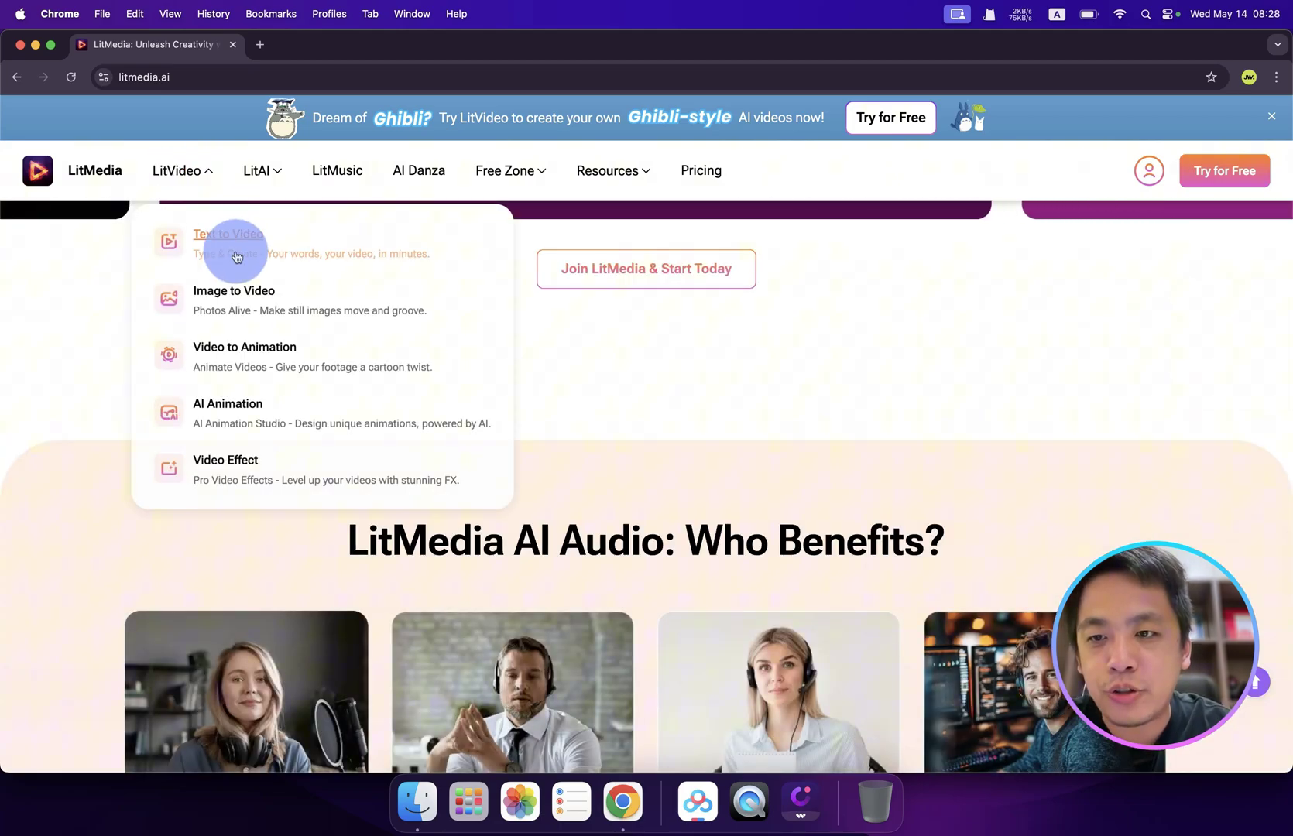
pyautogui.moveTo(182, 171)
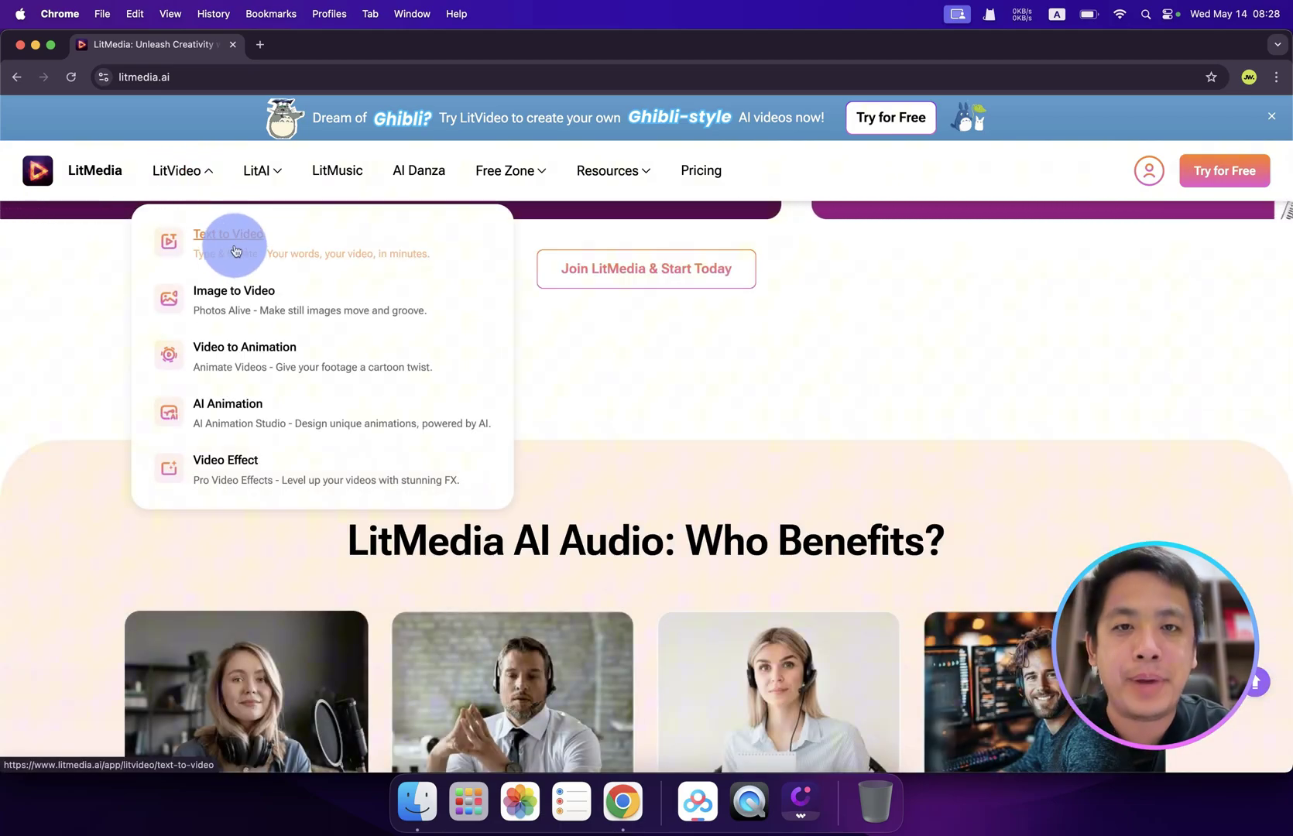
# - Open the Text to Video generator and keep LitAI 1.0 as the generation model
pyautogui.click(235, 250)
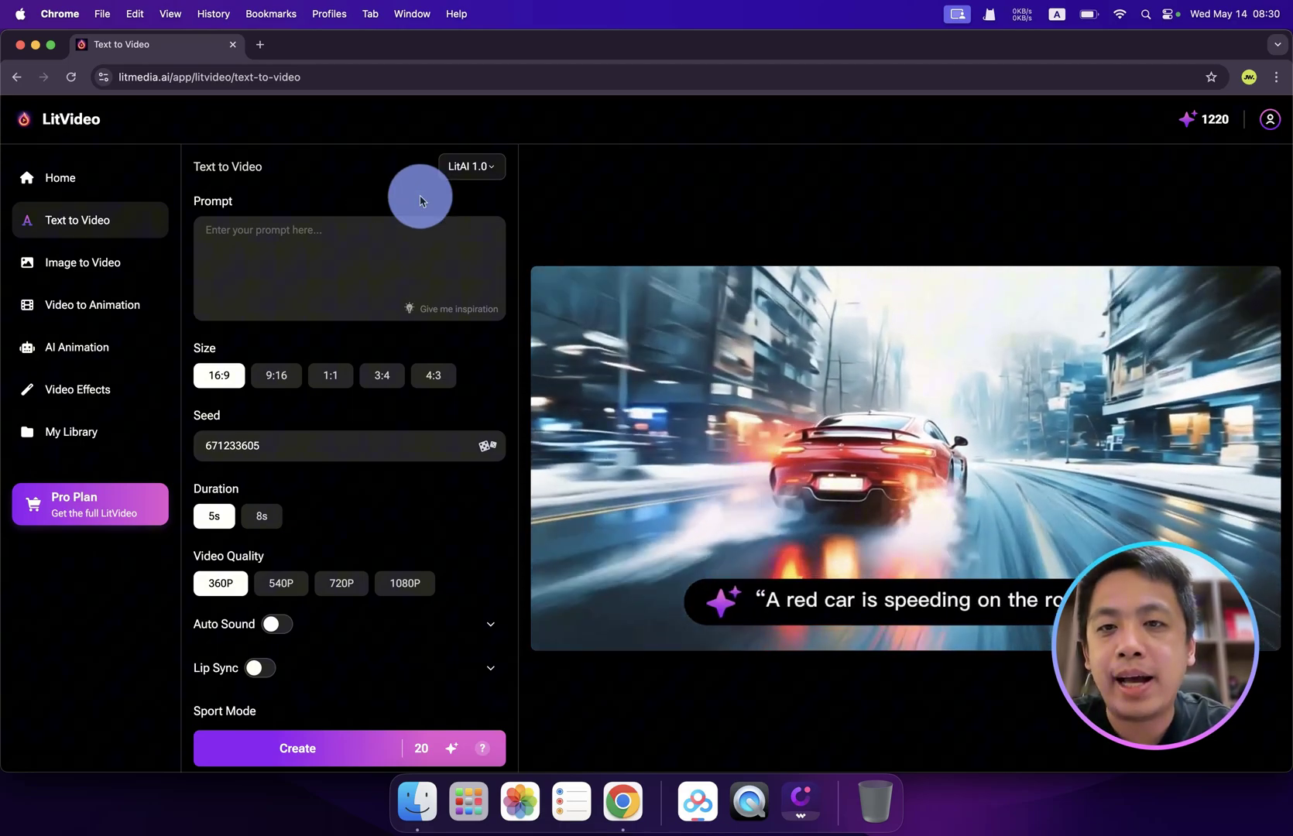
pyautogui.click(470, 168)
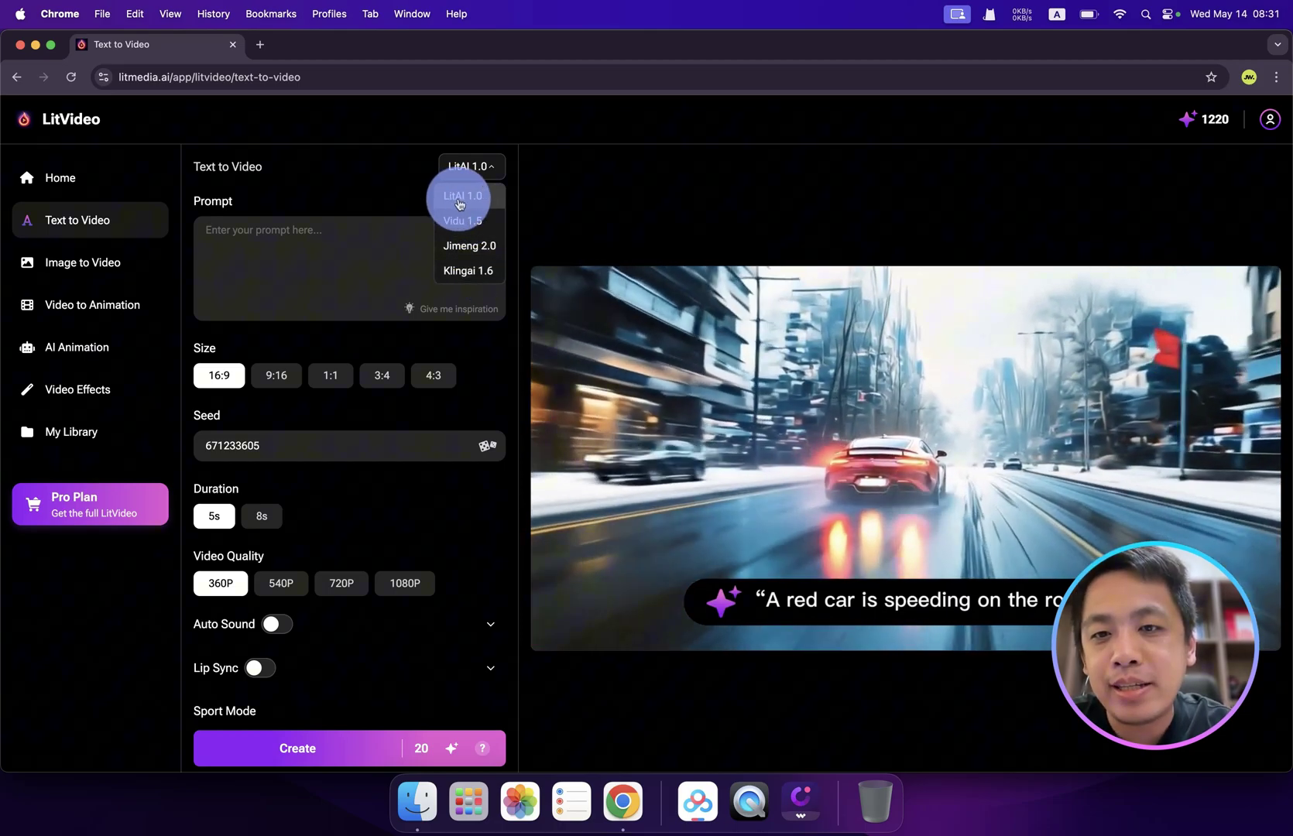
pyautogui.click(460, 198)
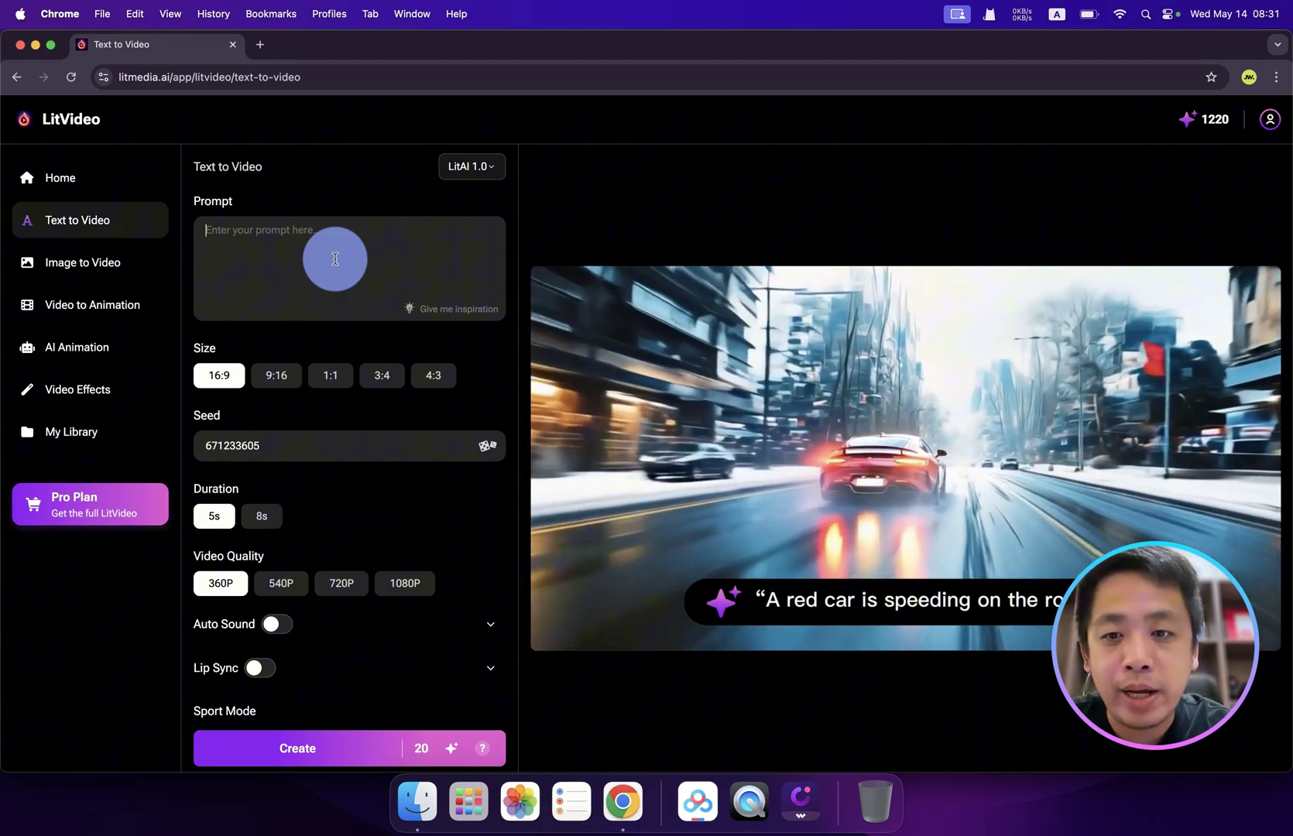
# - Fill the prompt with the suggested spaceship-and-little-boy movie scene and append ', at night'
pyautogui.click(423, 317)
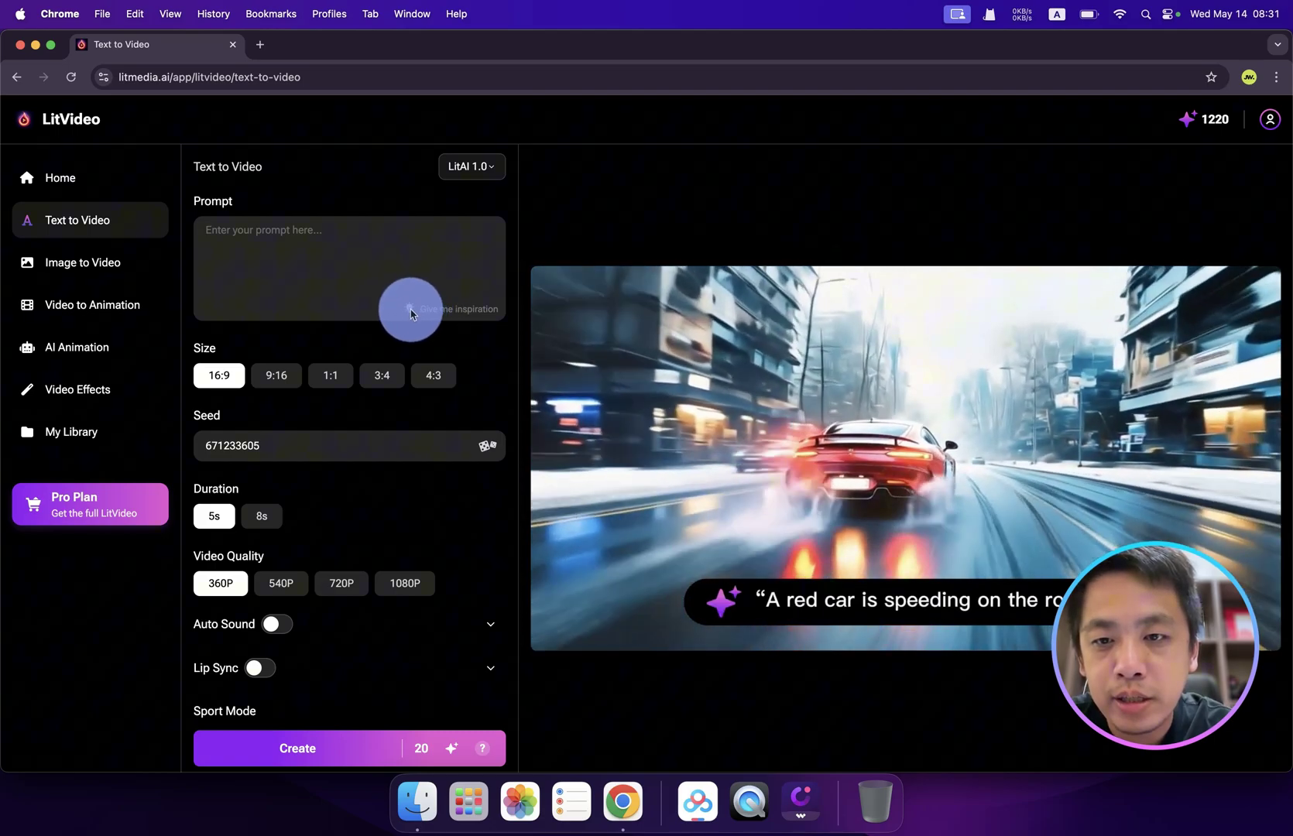
pyautogui.click(410, 315)
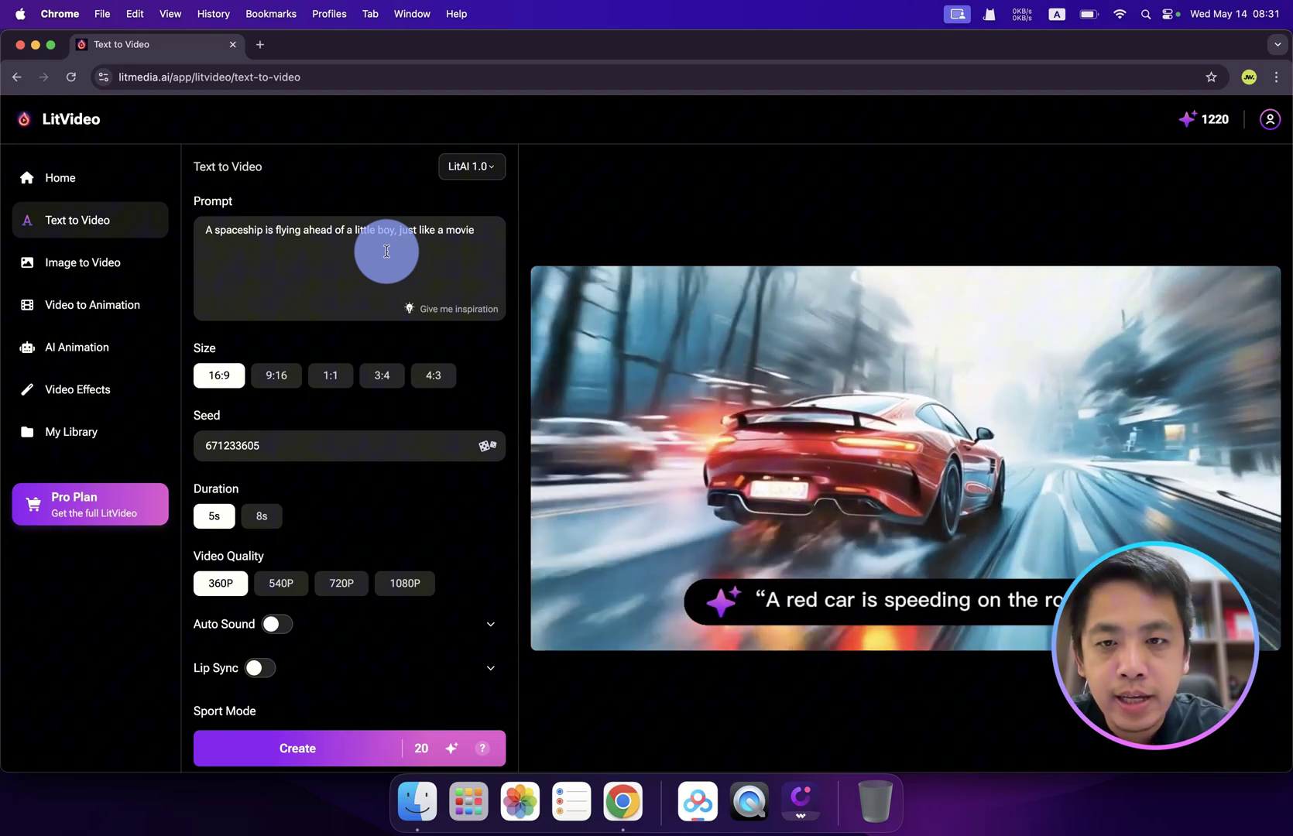
pyautogui.write(', at night')
pyautogui.click(215, 382)
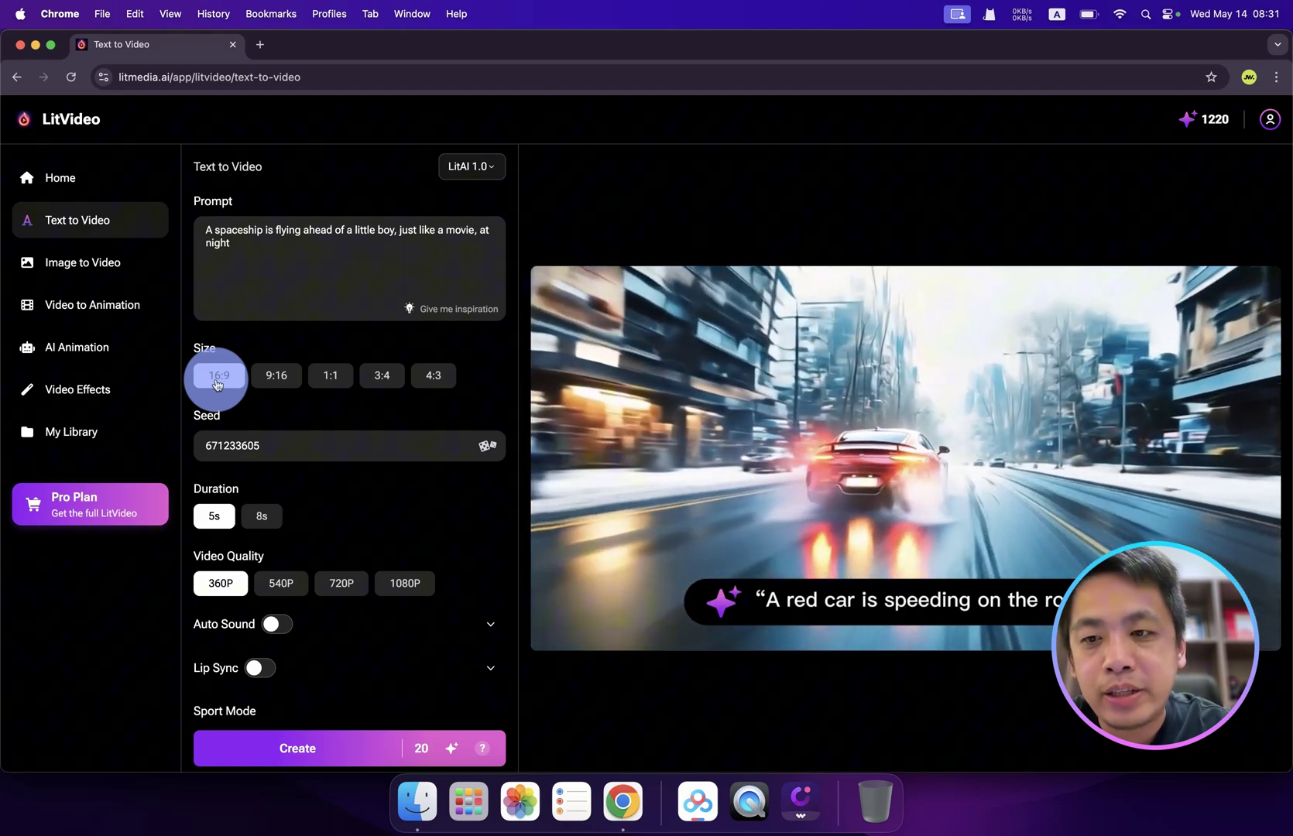
# - Try the 9:16, 1:1, 3:4 and 4:3 video sizes, ending back on 16:9
pyautogui.click(274, 378)
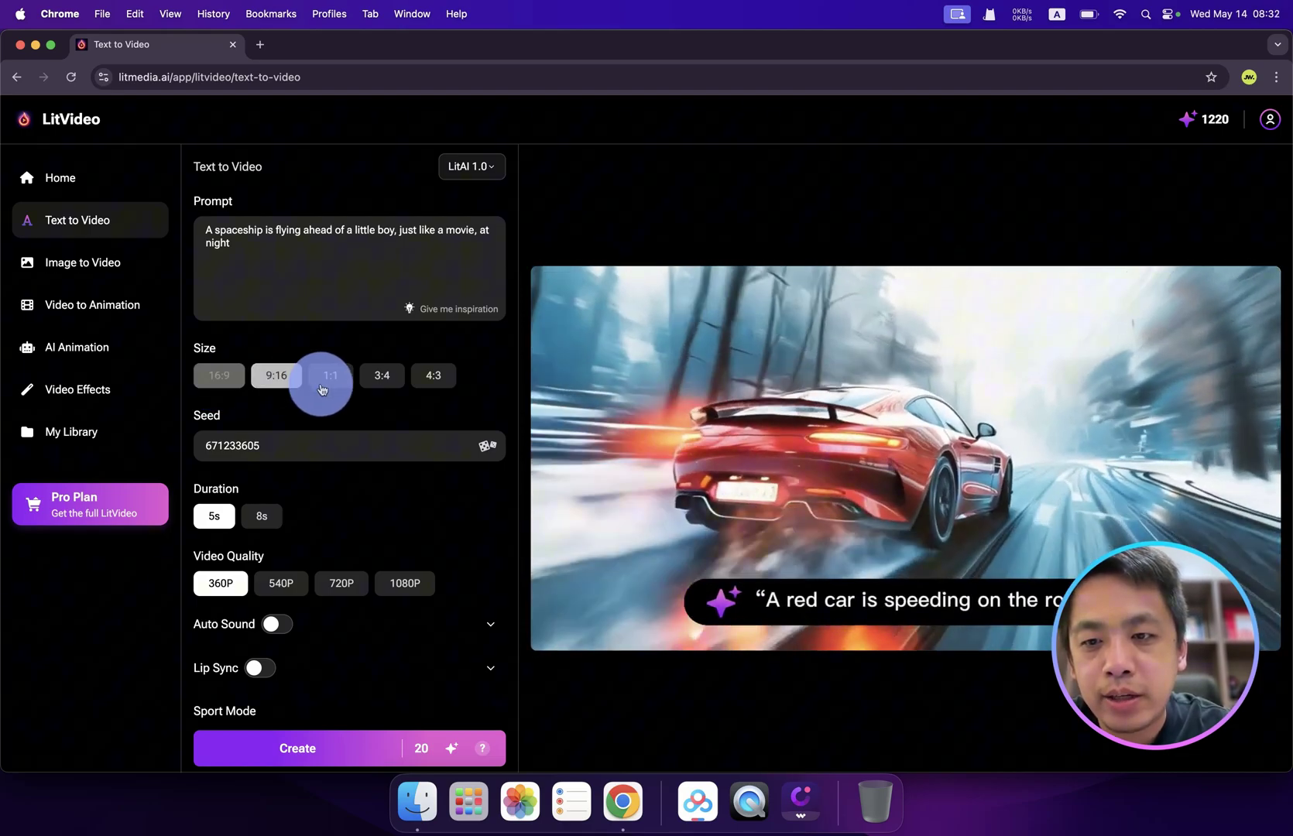
pyautogui.click(330, 380)
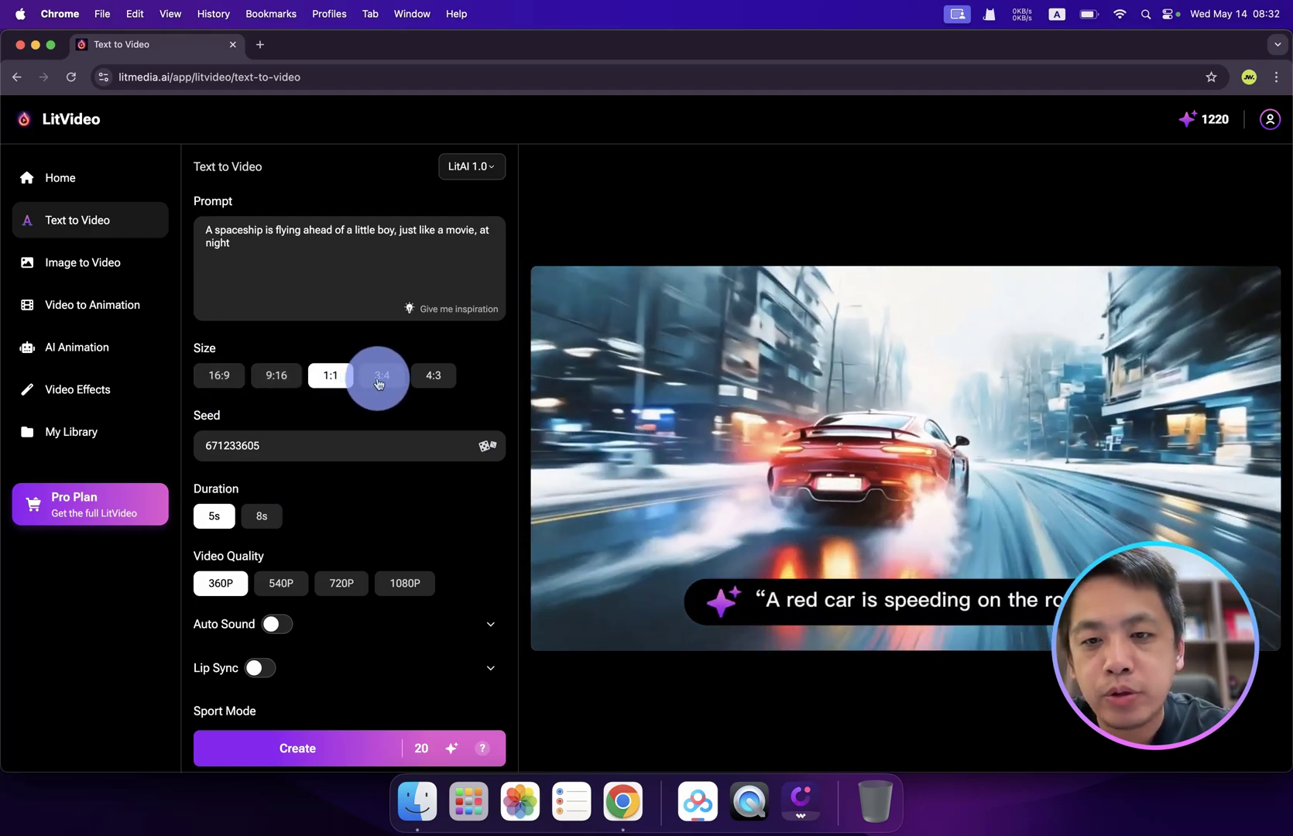
pyautogui.click(377, 383)
pyautogui.click(430, 382)
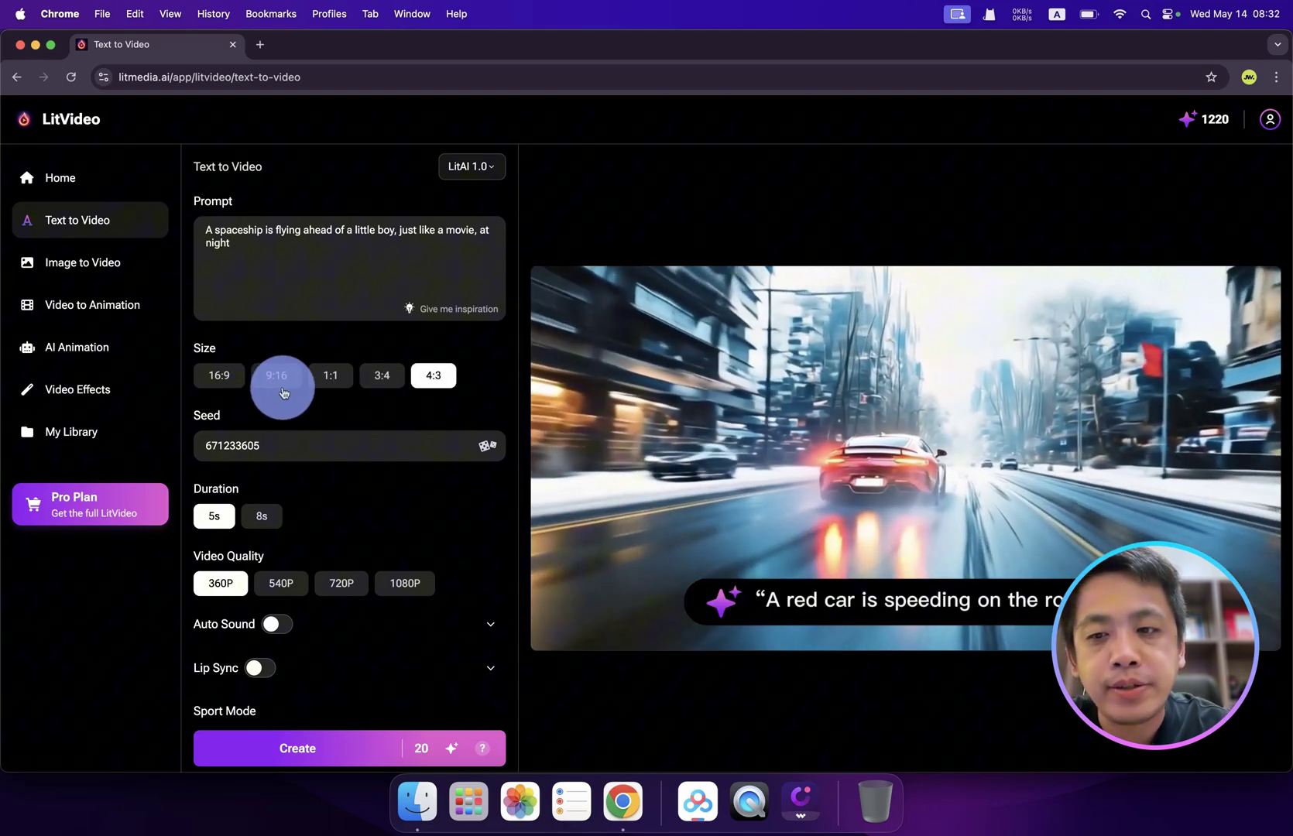
pyautogui.click(221, 385)
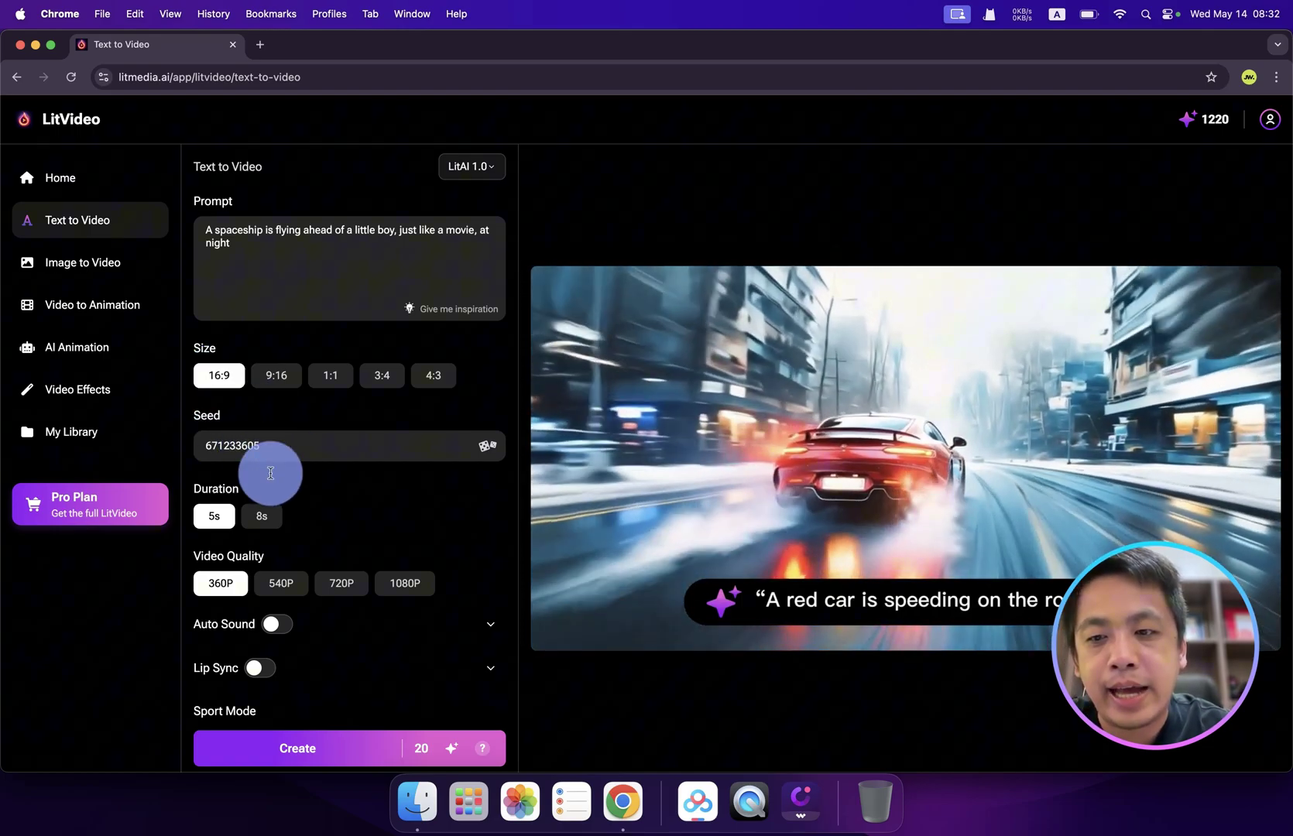
pyautogui.scroll(-2, 314, 505)
# - Keep 5s length, choose 1080P, and enable Auto Sound described by the spaceship prompt
pyautogui.click(214, 421)
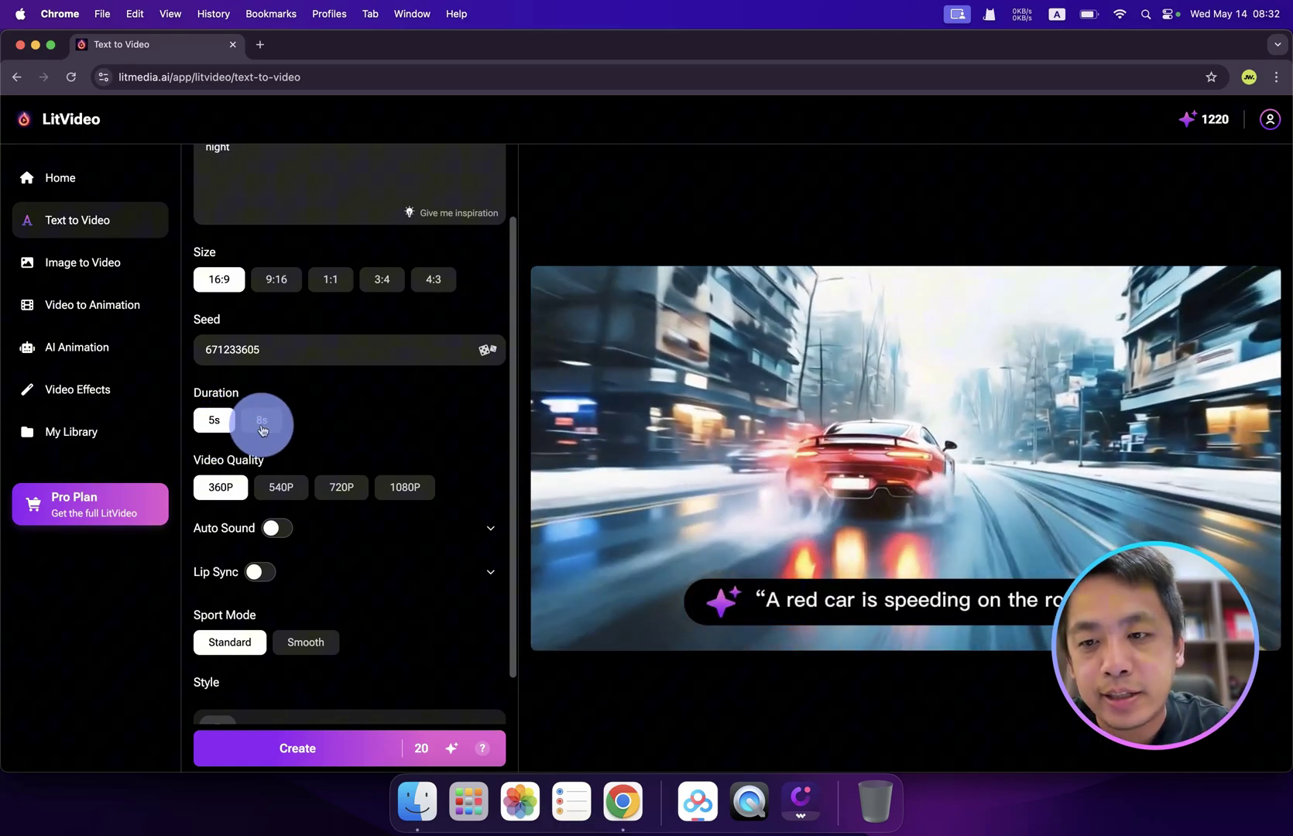
pyautogui.scroll(-1, 300, 448)
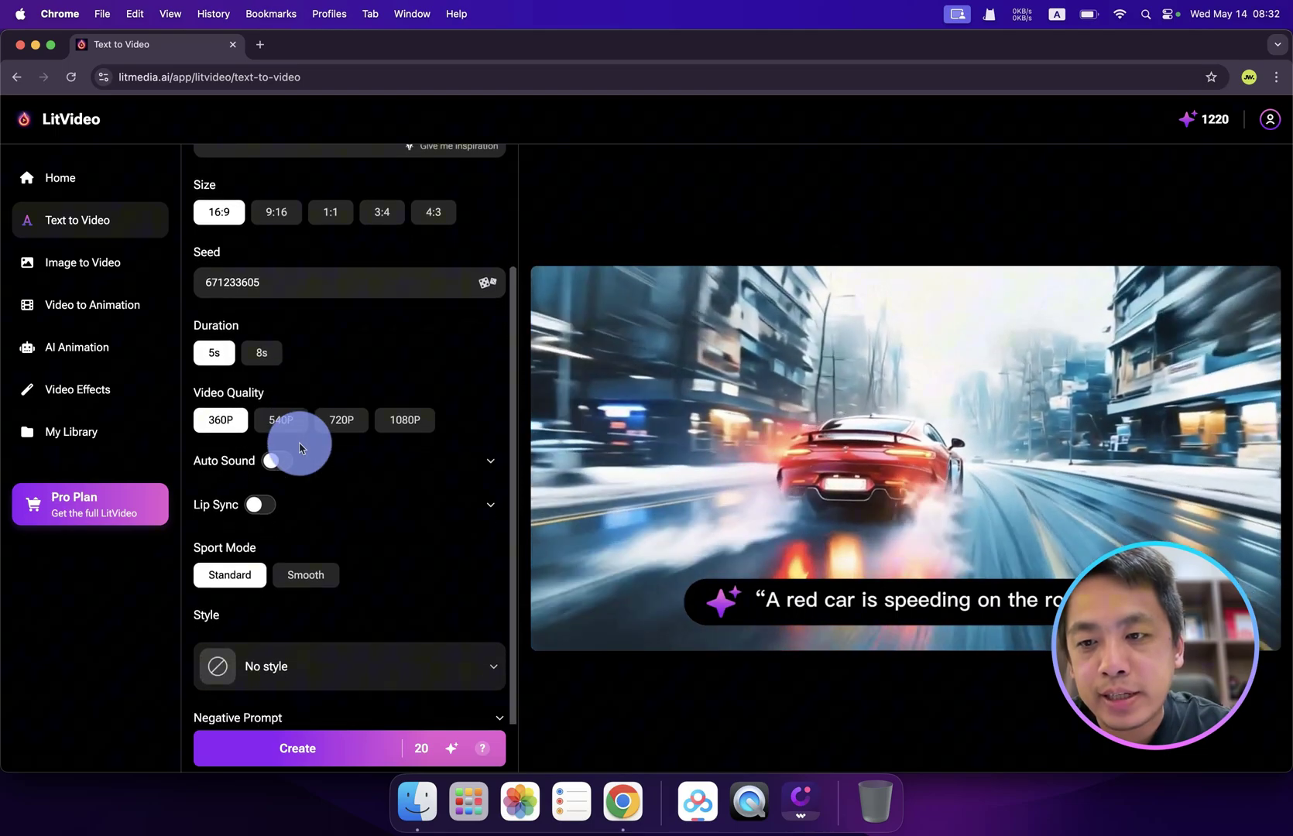
pyautogui.scroll(-1, 299, 447)
pyautogui.scroll(-1, 300, 448)
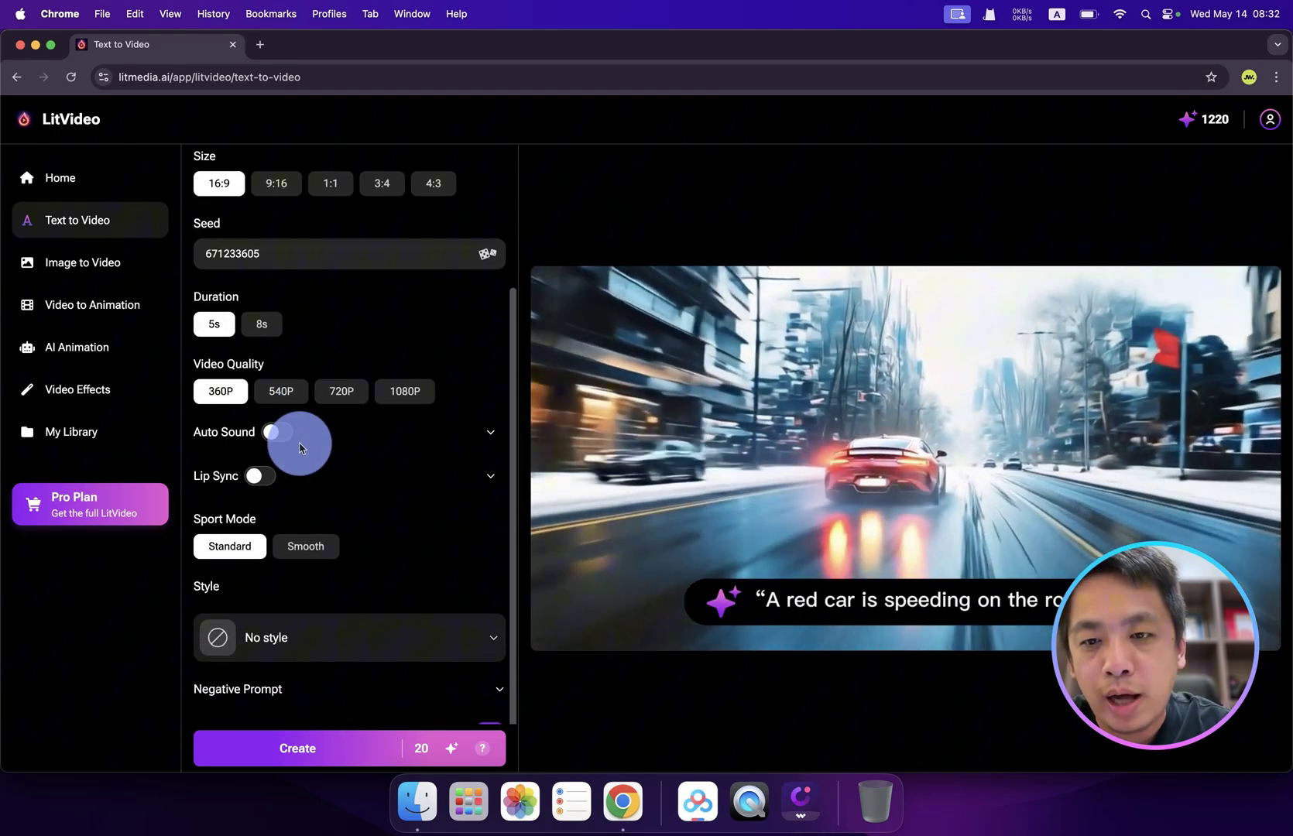
pyautogui.click(401, 398)
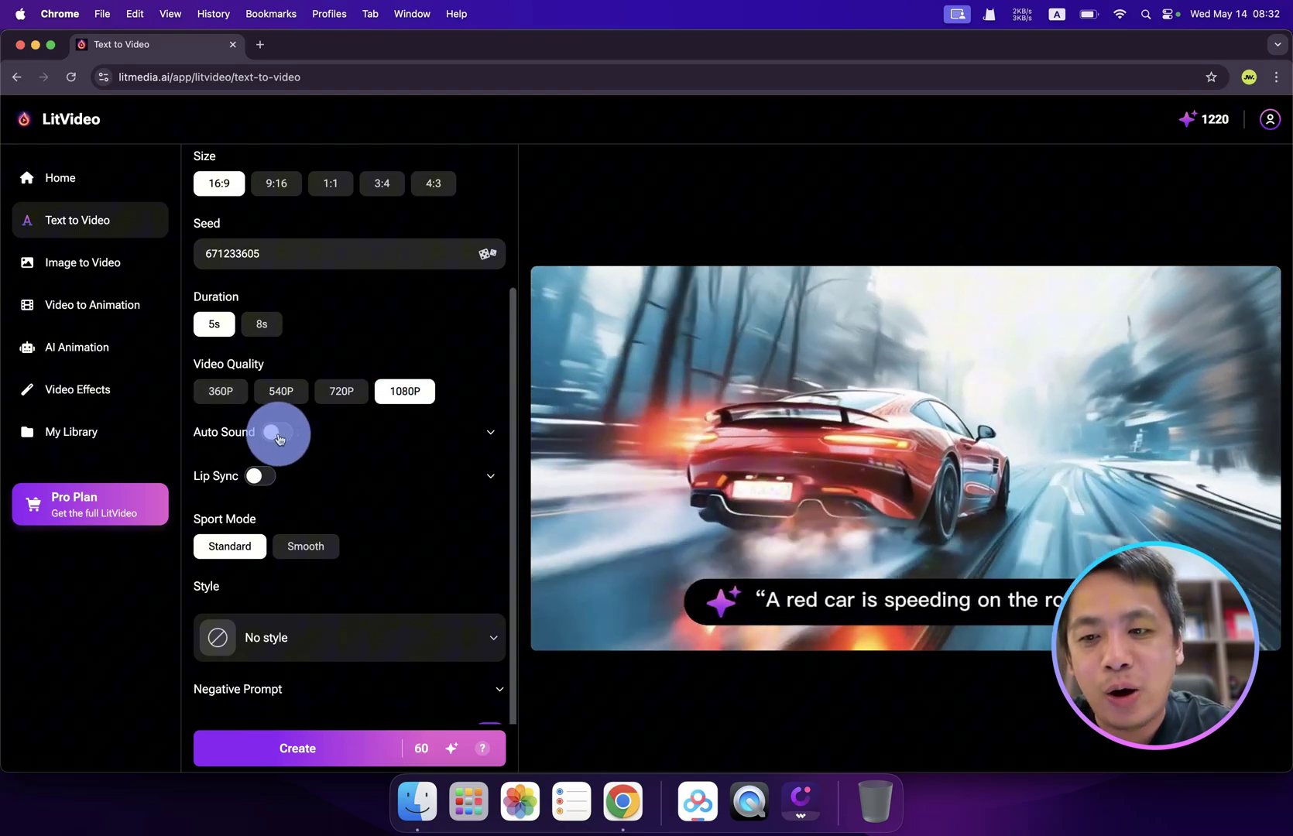
pyautogui.click(272, 433)
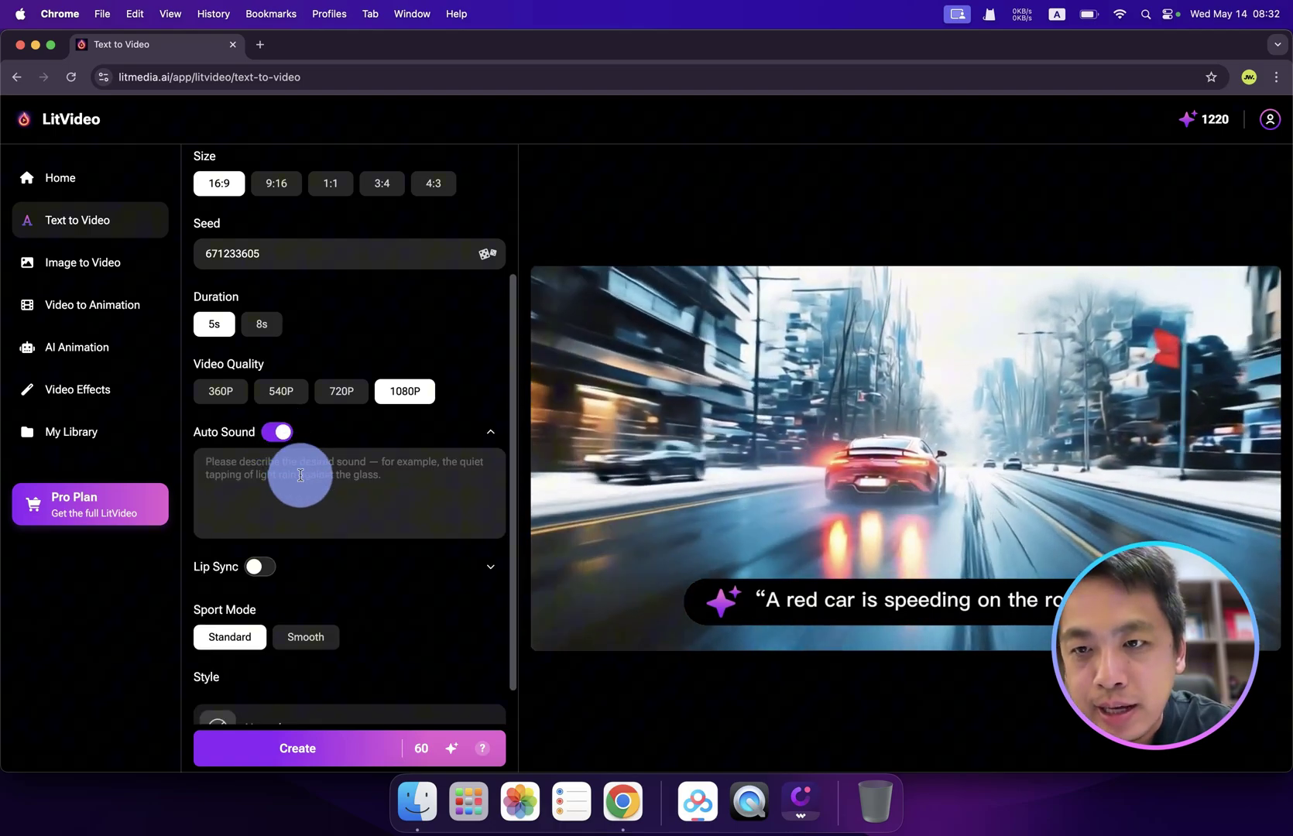
pyautogui.scroll(4, 309, 263)
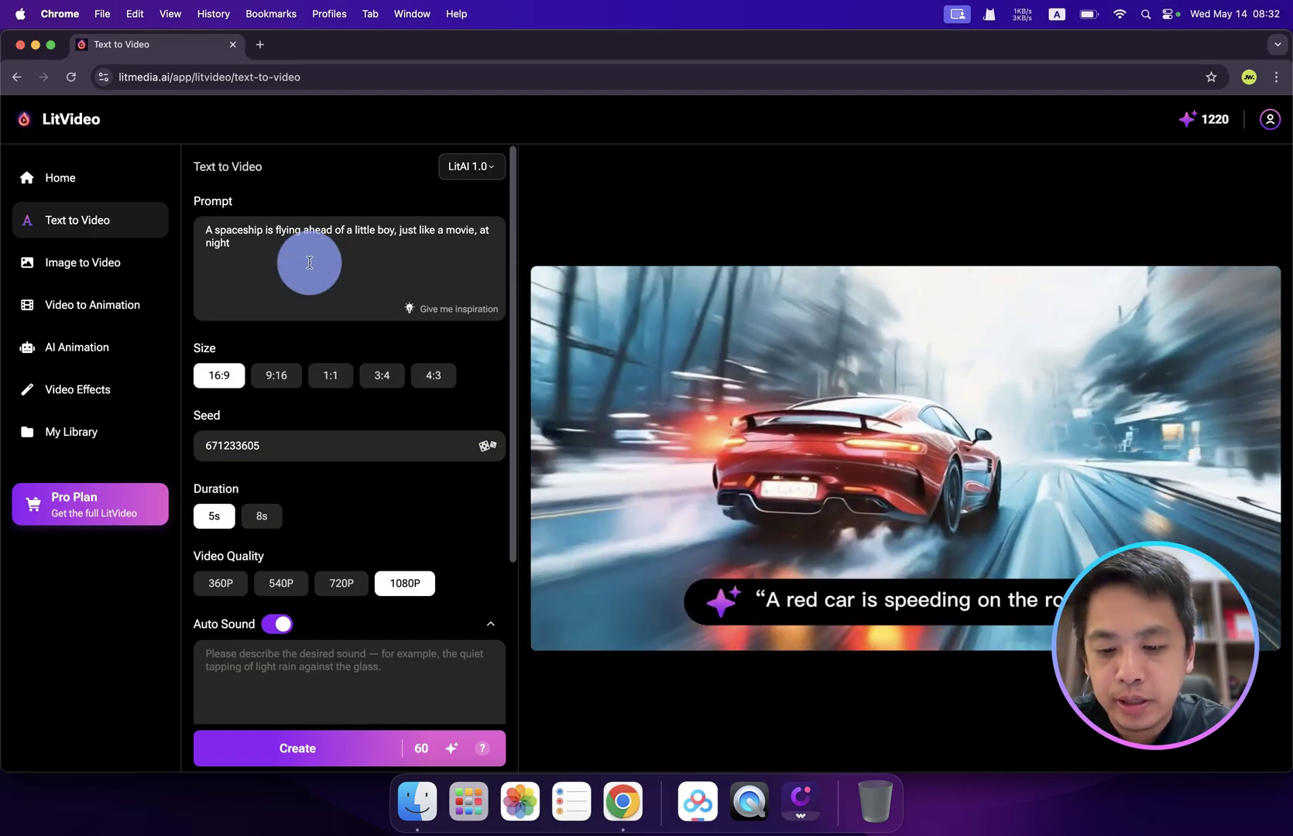
pyautogui.press('super+a')
pyautogui.press('super+c')
pyautogui.scroll(-5, 310, 303)
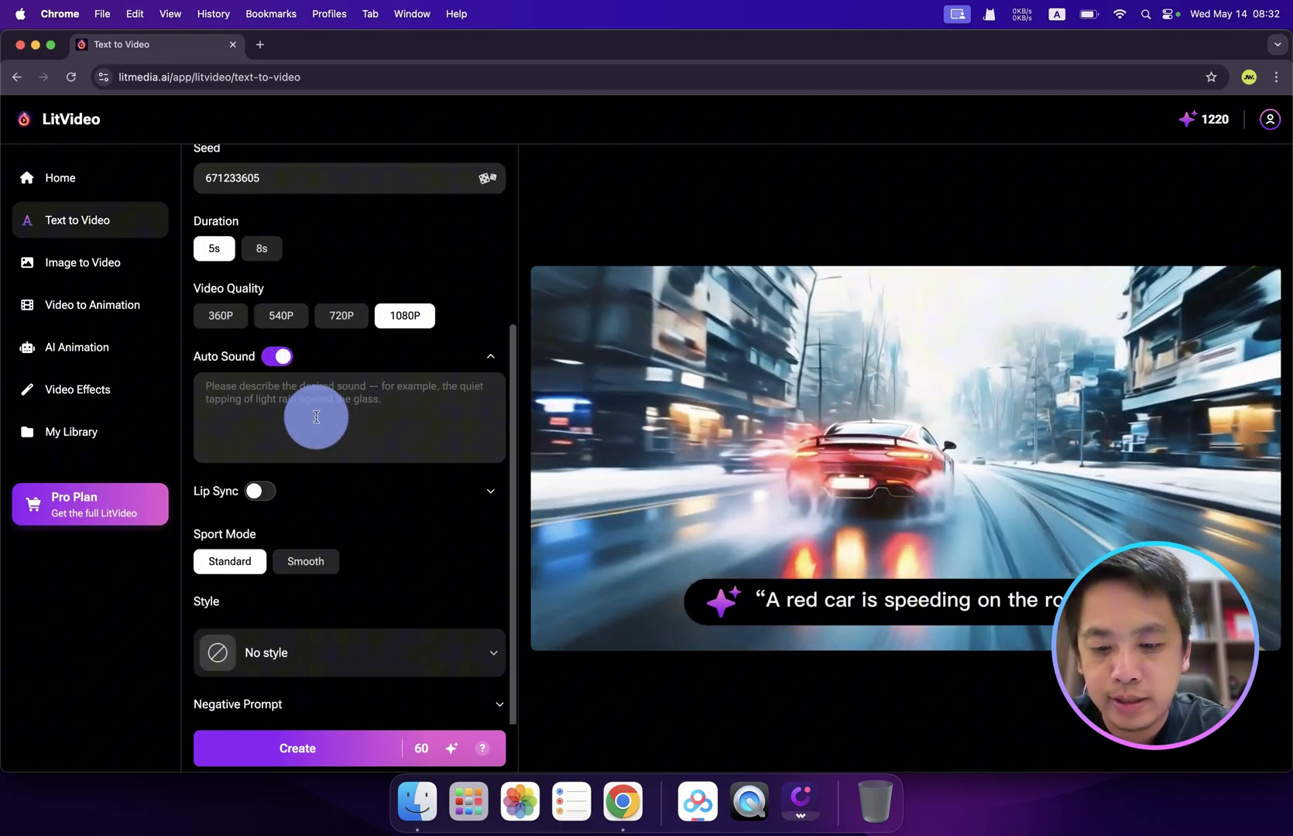
pyautogui.press('super+v')
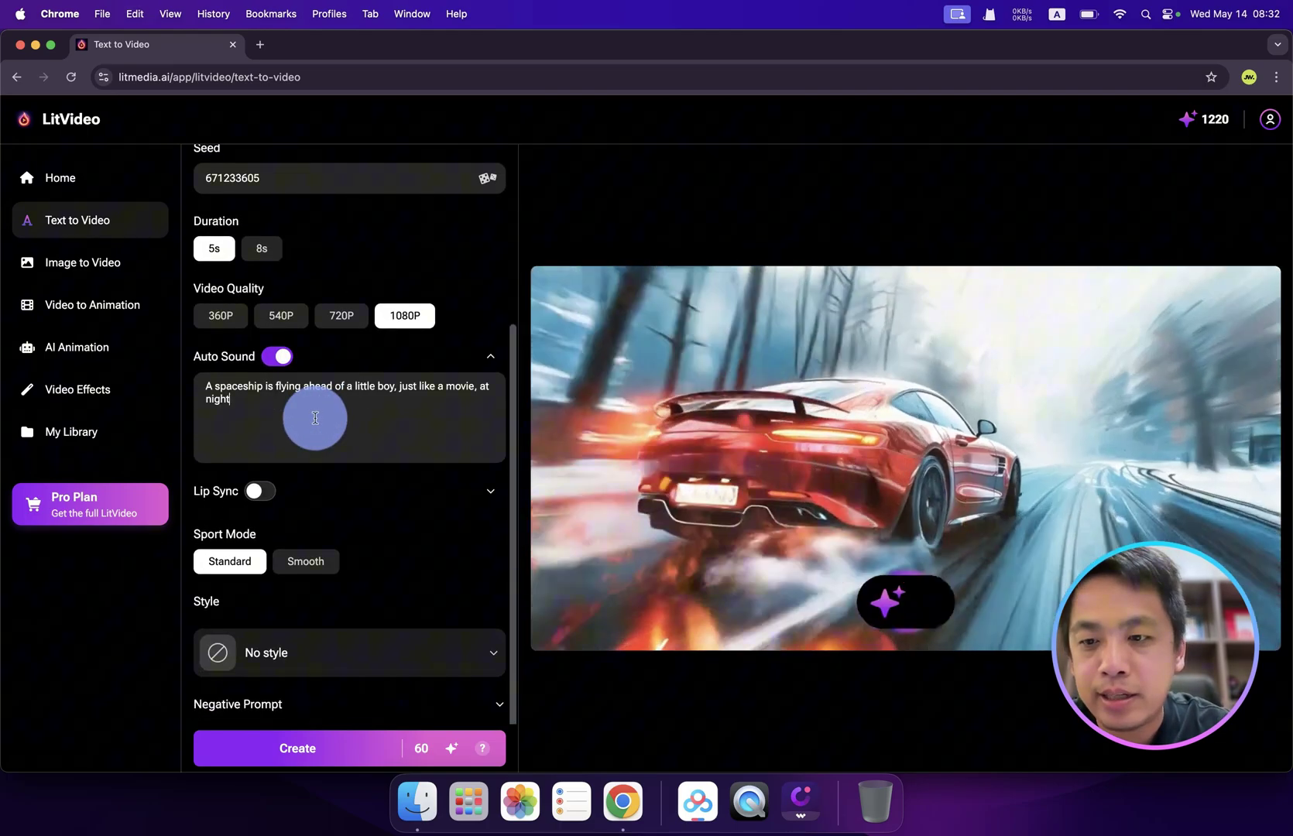
pyautogui.scroll(-1, 293, 466)
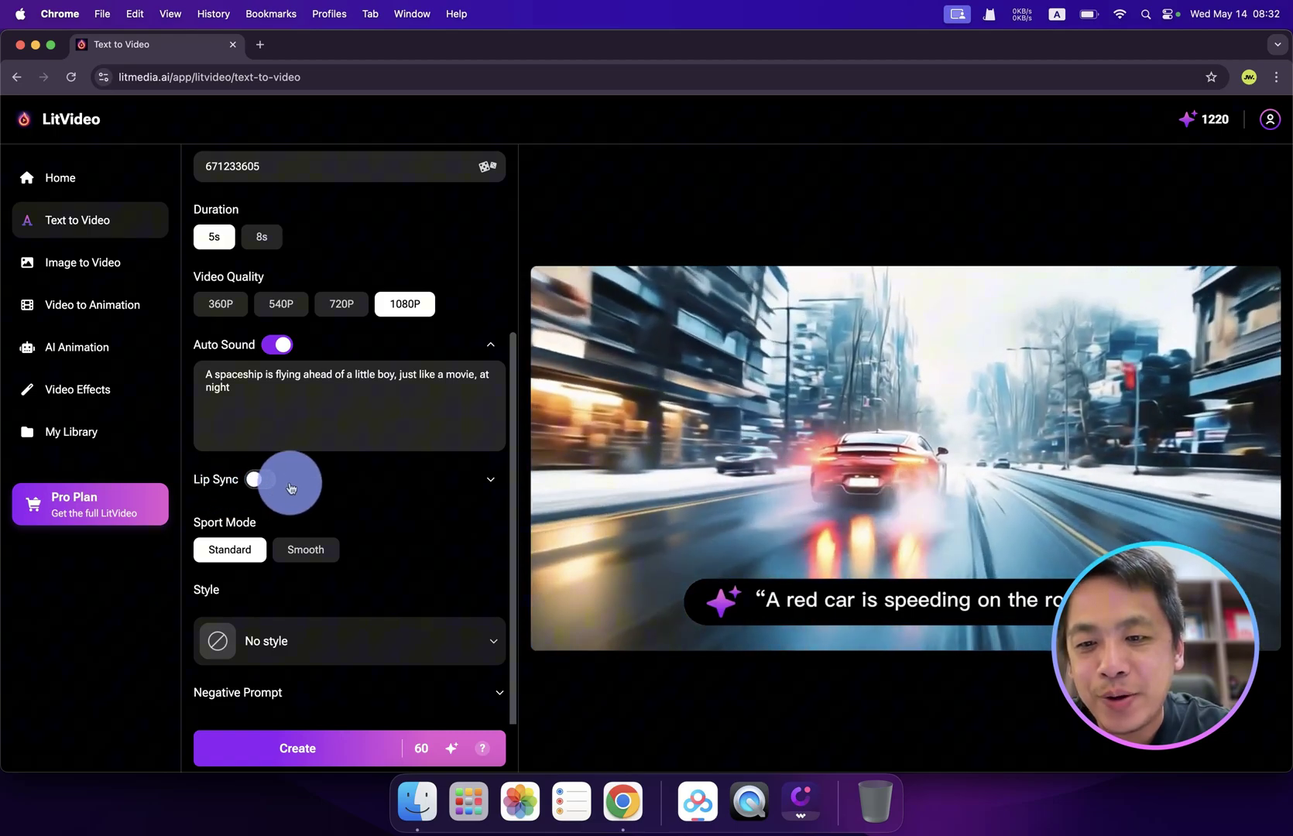
pyautogui.scroll(-3, 290, 488)
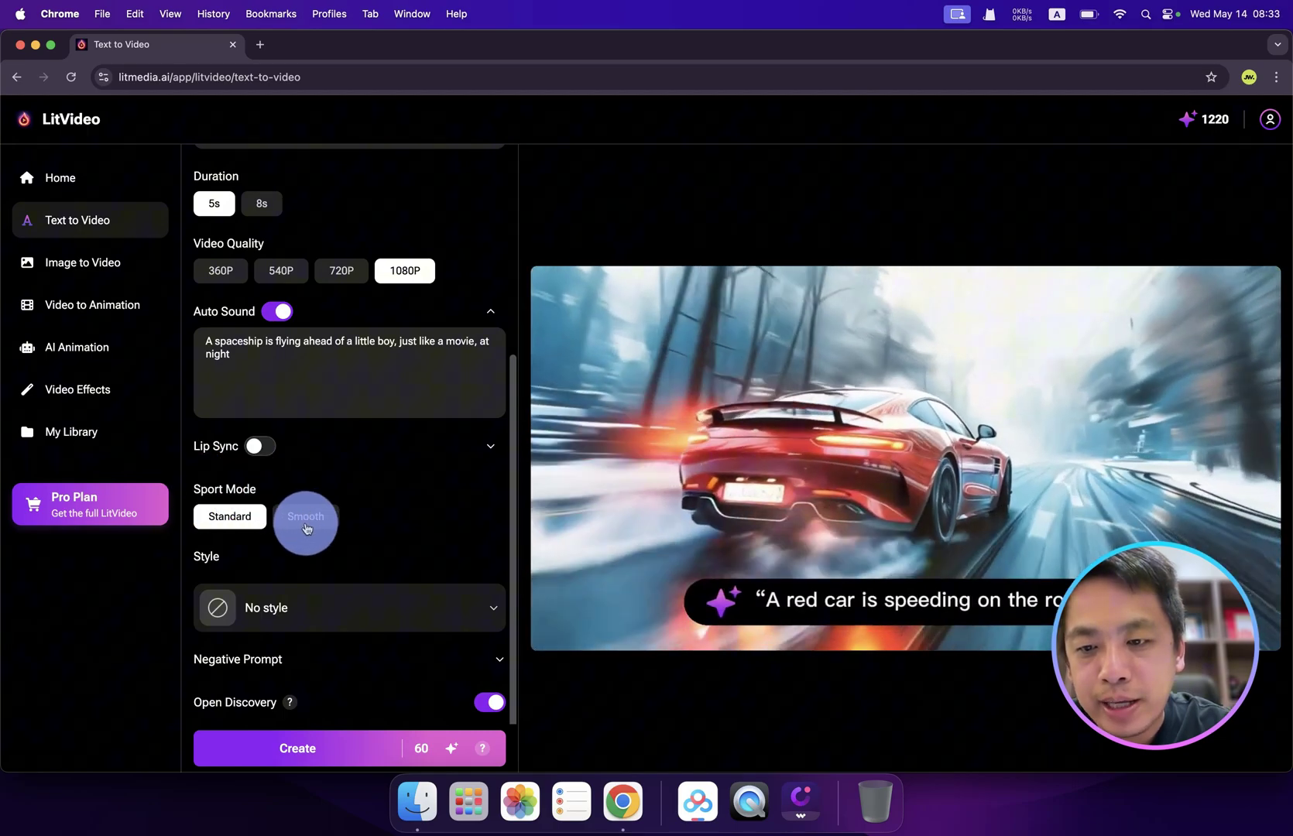
# - Use Smooth motion with no style or negative prompt, and generate the UFO clip
pyautogui.click(305, 528)
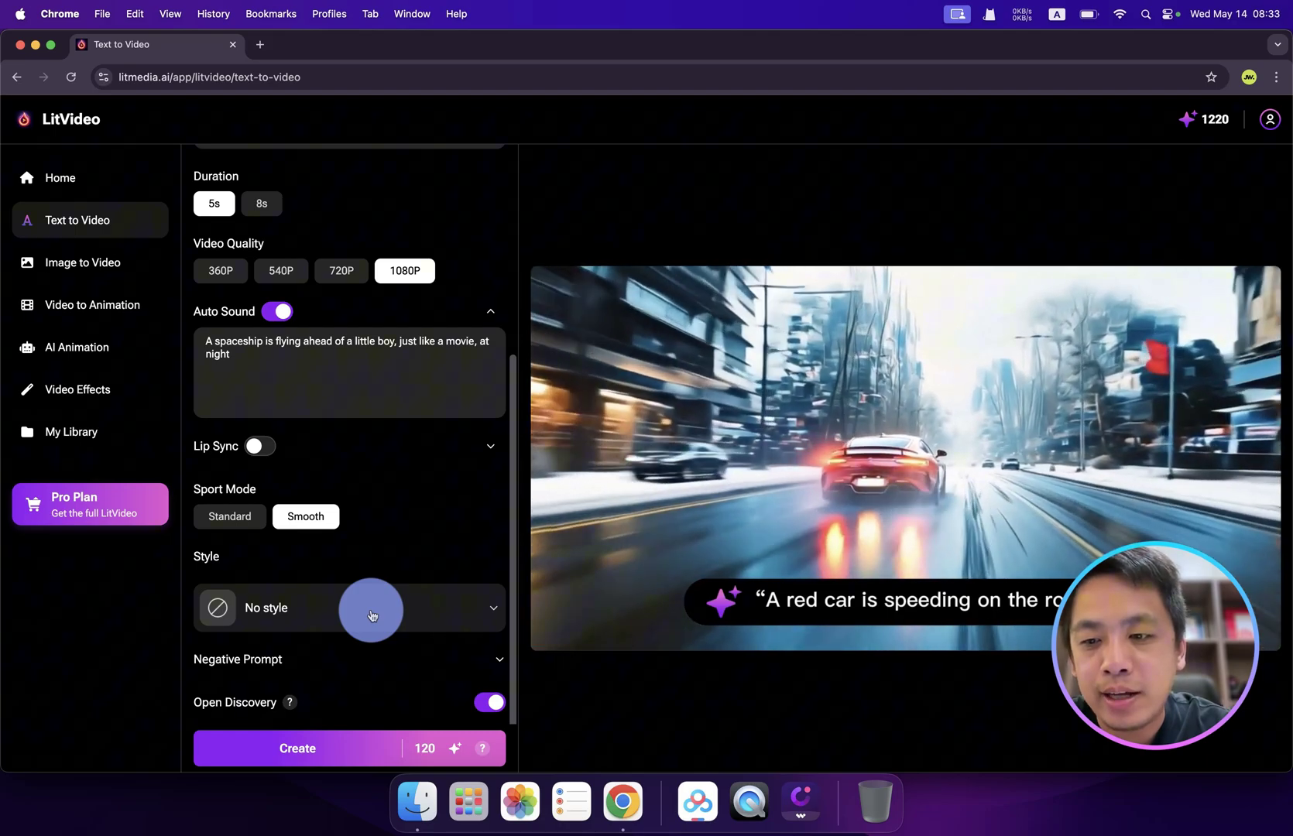
pyautogui.click(371, 615)
pyautogui.scroll(-3, 371, 615)
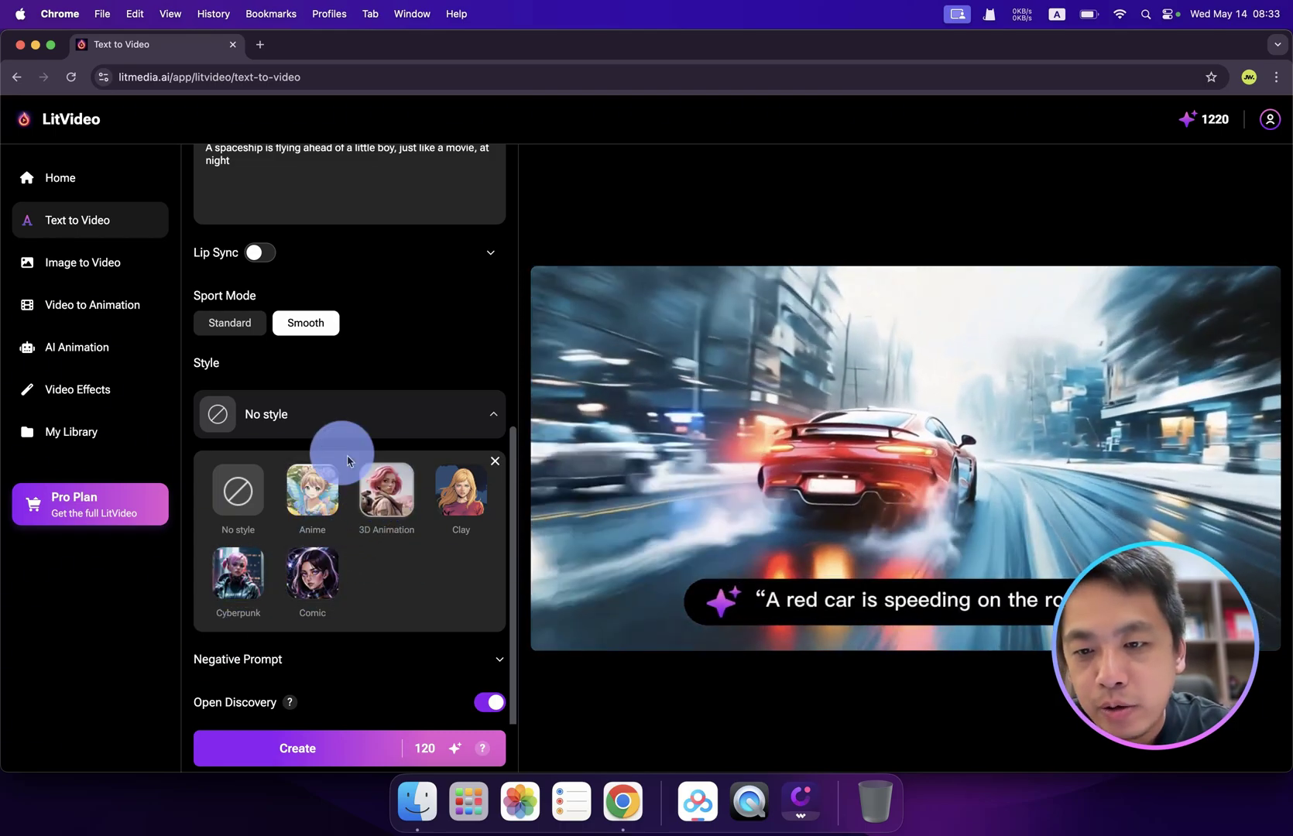
pyautogui.click(234, 494)
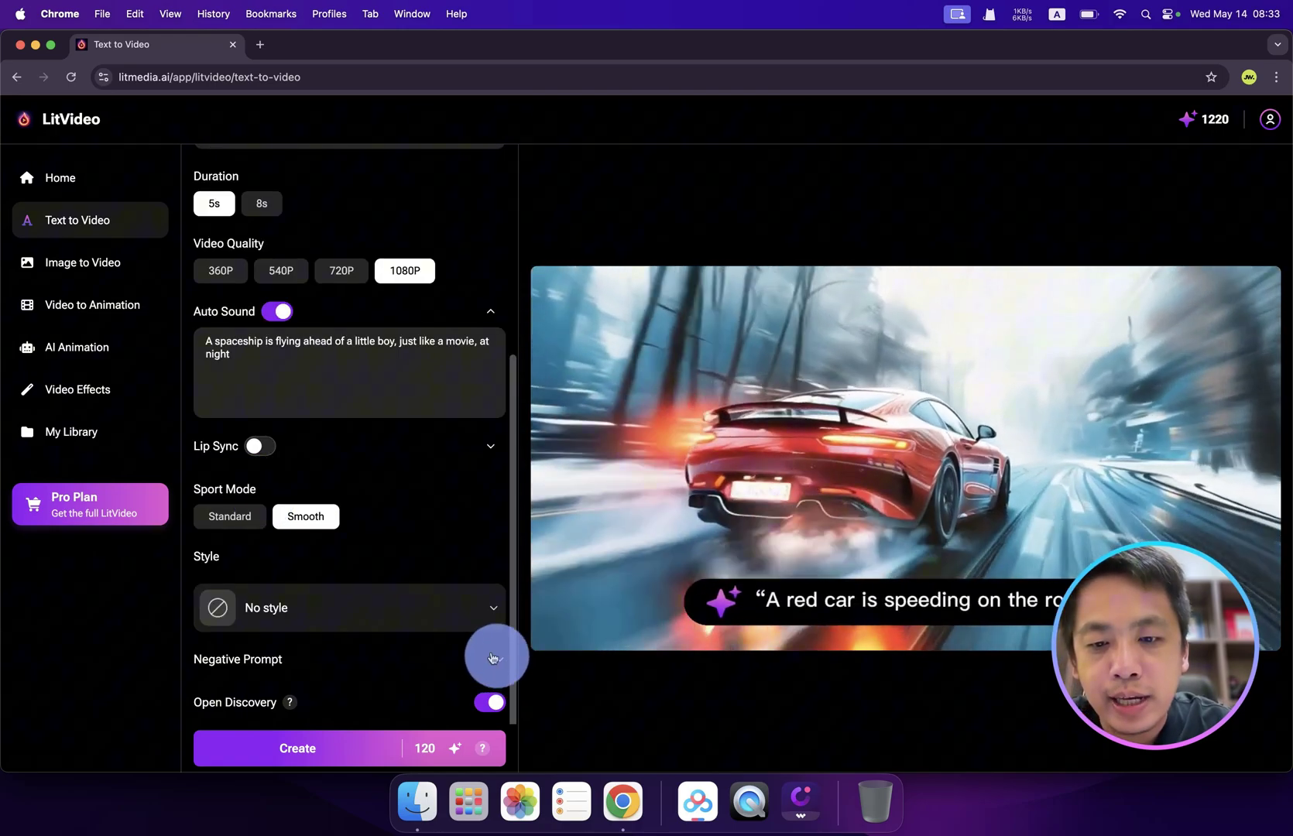
pyautogui.click(498, 660)
pyautogui.scroll(-2, 331, 614)
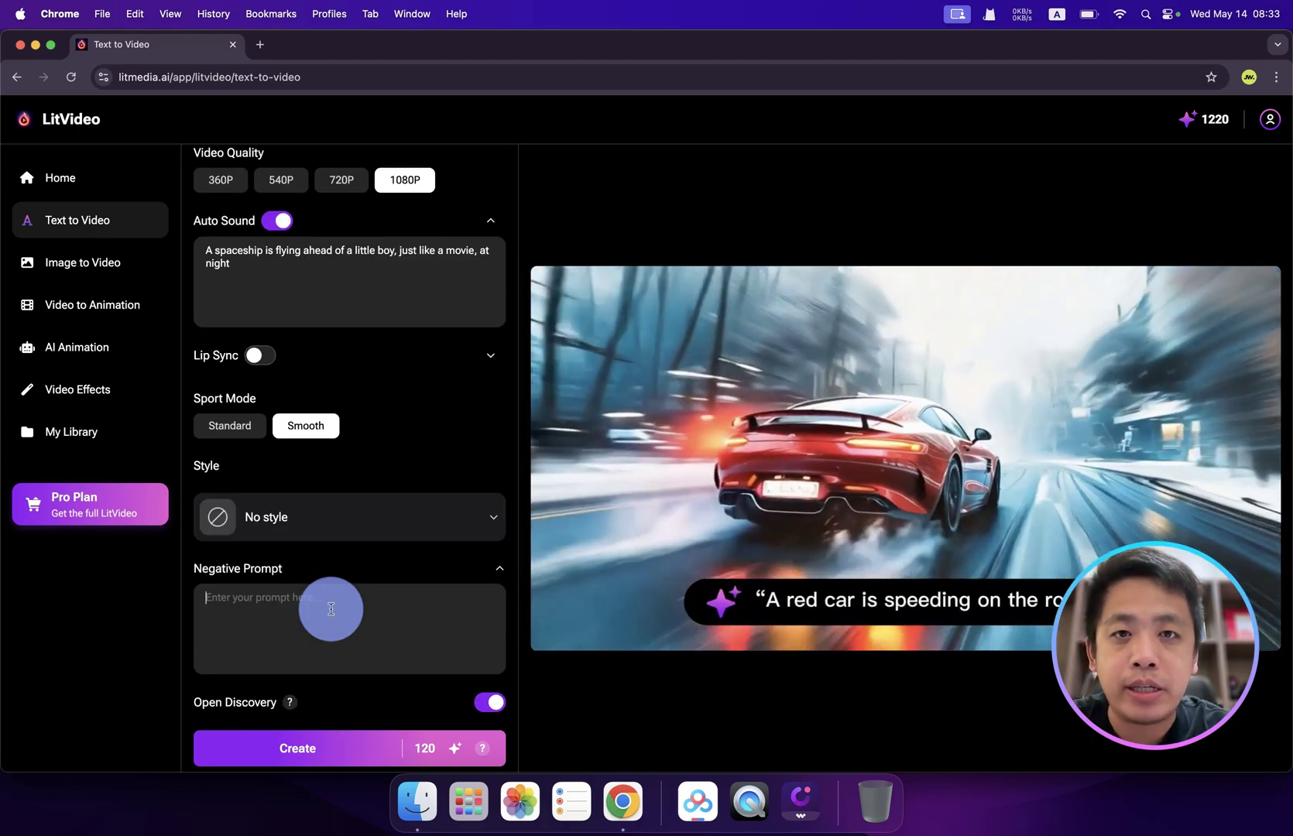
pyautogui.click(495, 573)
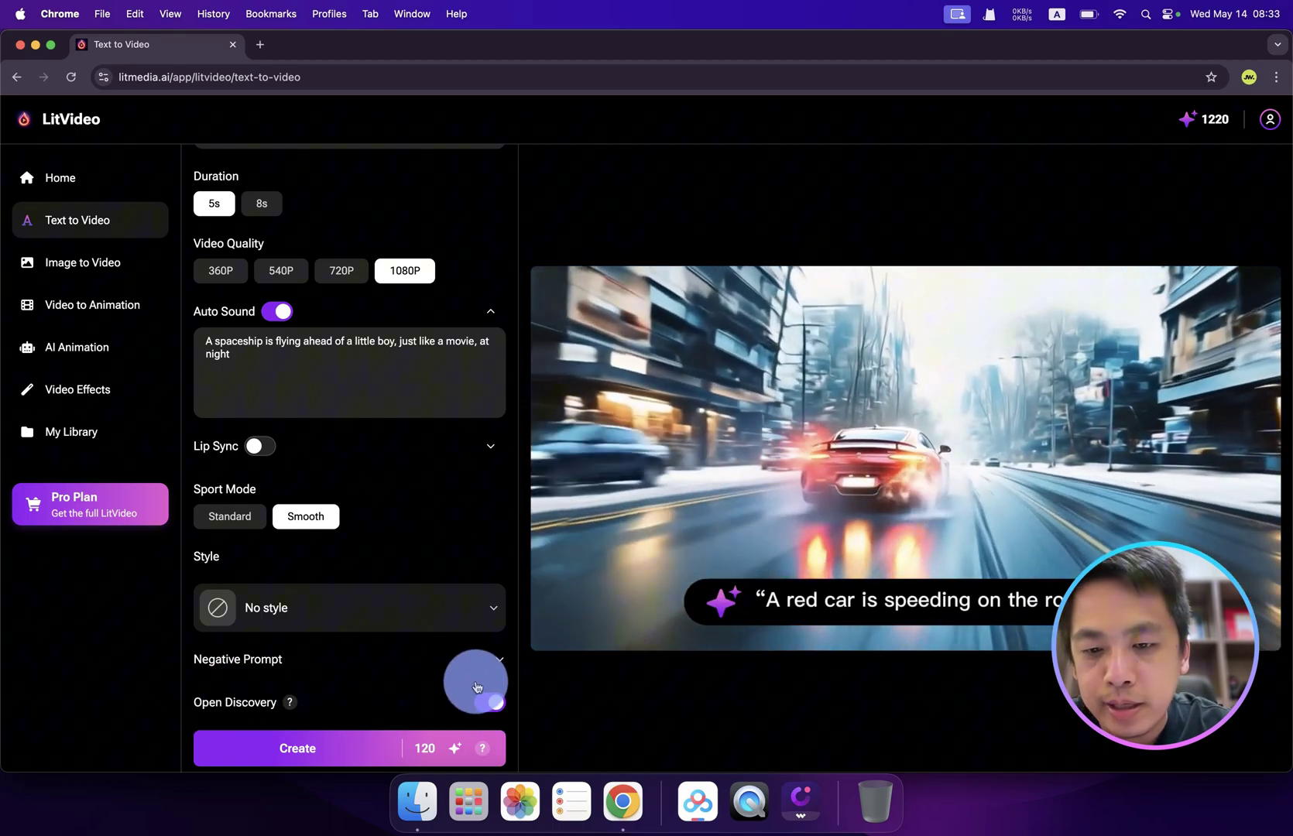
pyautogui.click(315, 751)
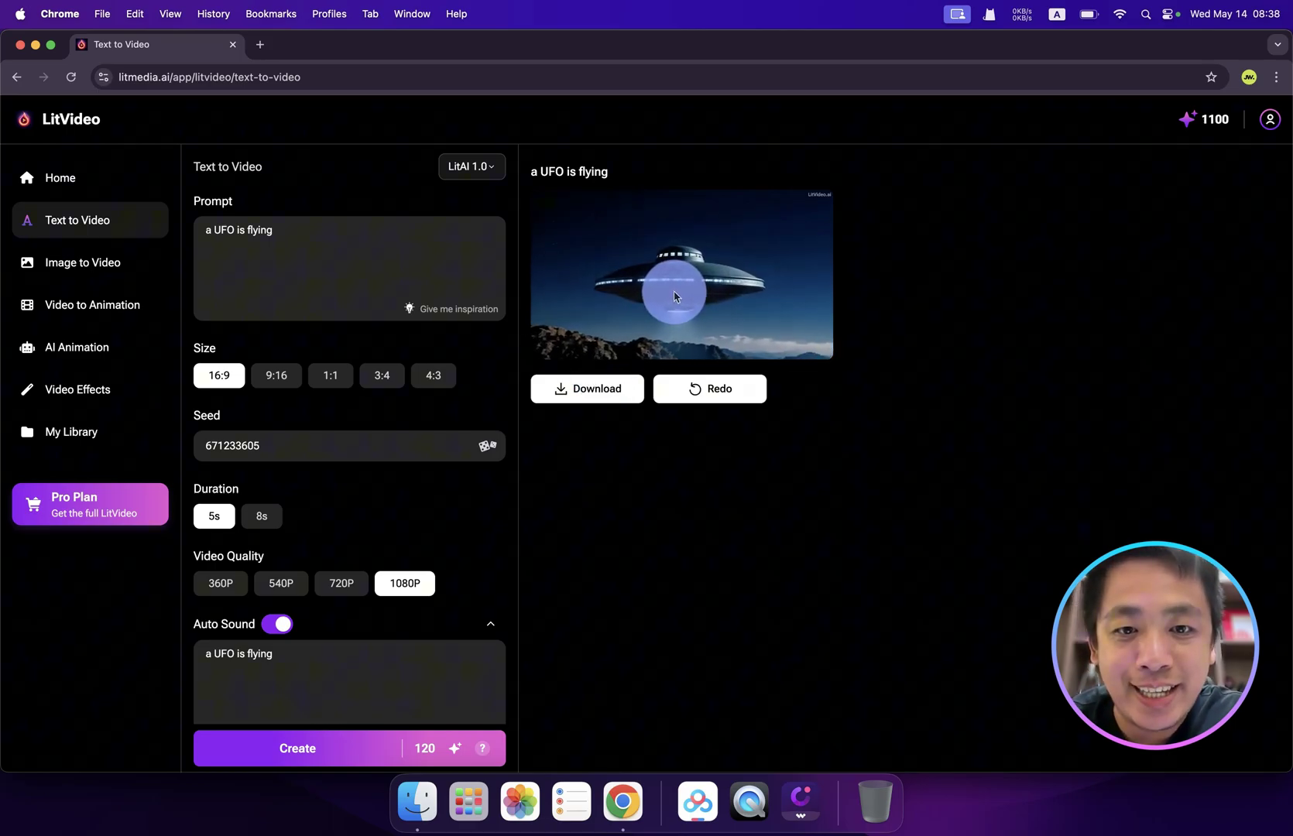
# - Preview the UFO clip full size, download it as an MP4, and open the file
pyautogui.click(675, 297)
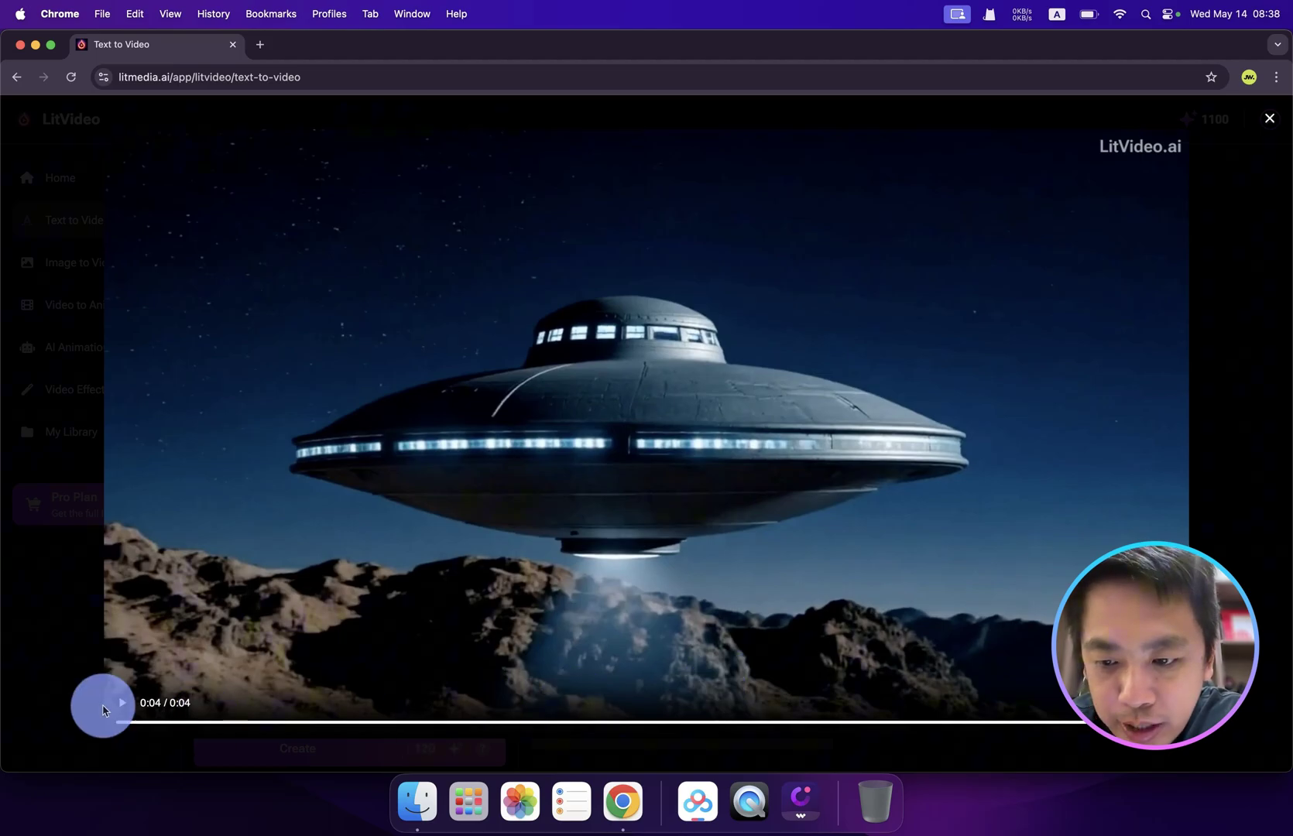
pyautogui.click(1264, 608)
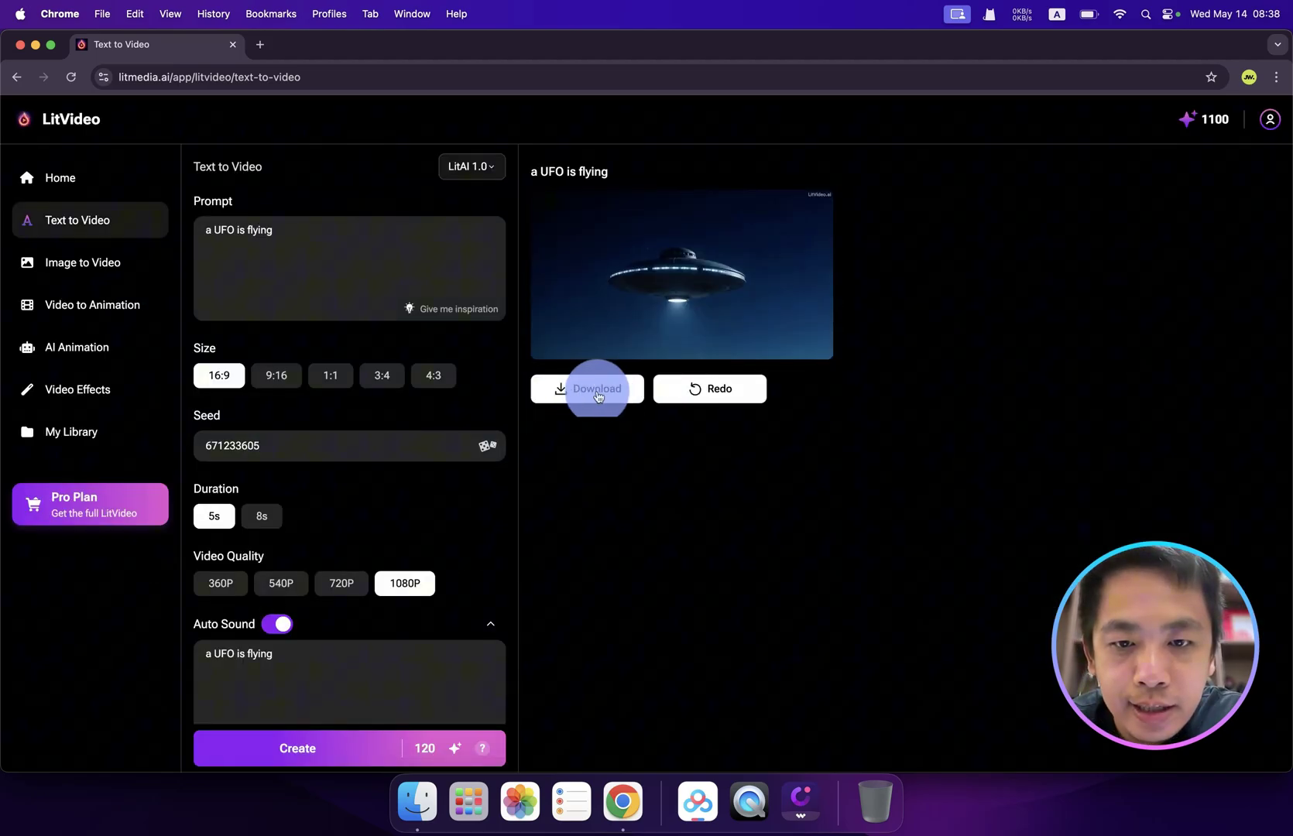
pyautogui.click(597, 397)
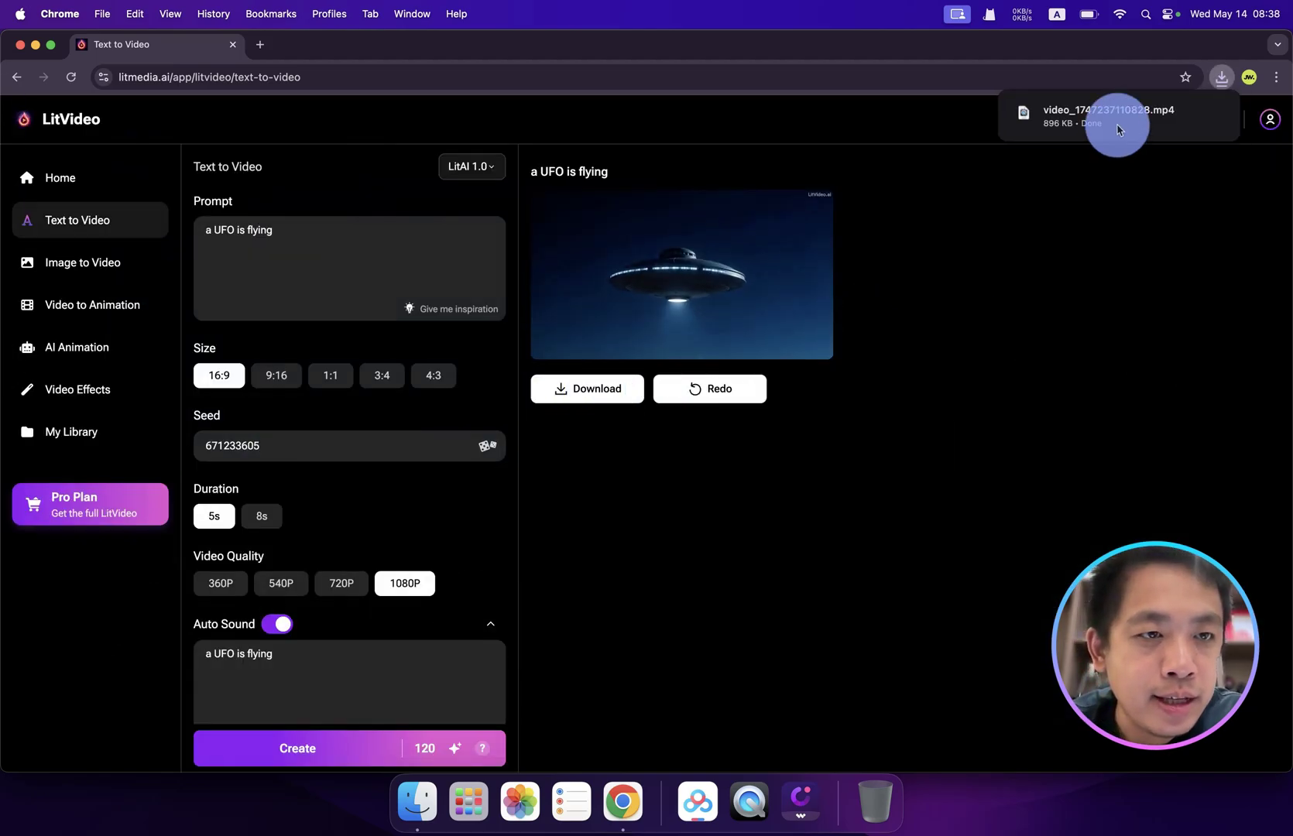
pyautogui.click(1121, 124)
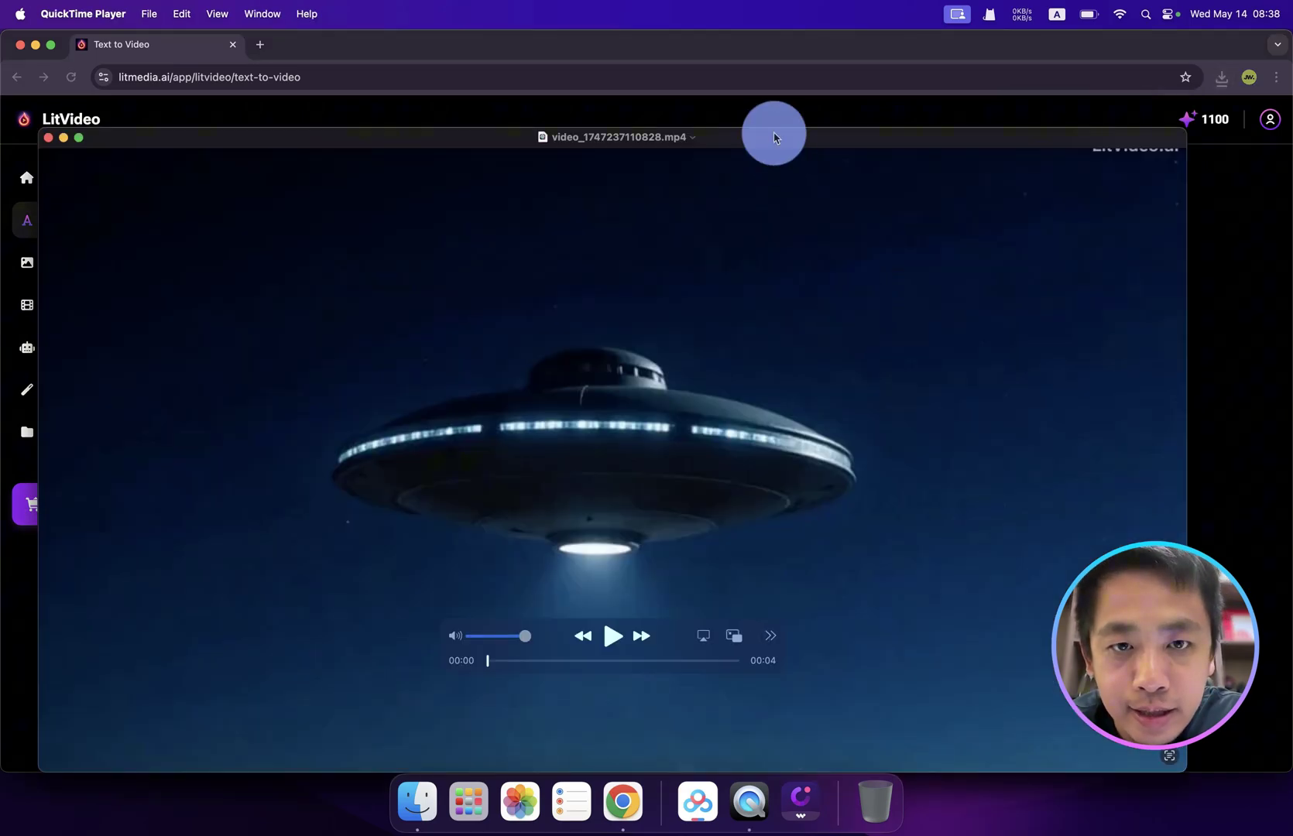
# - Play the UFO clip in QuickTime Player, then close the player window
pyautogui.press('space')
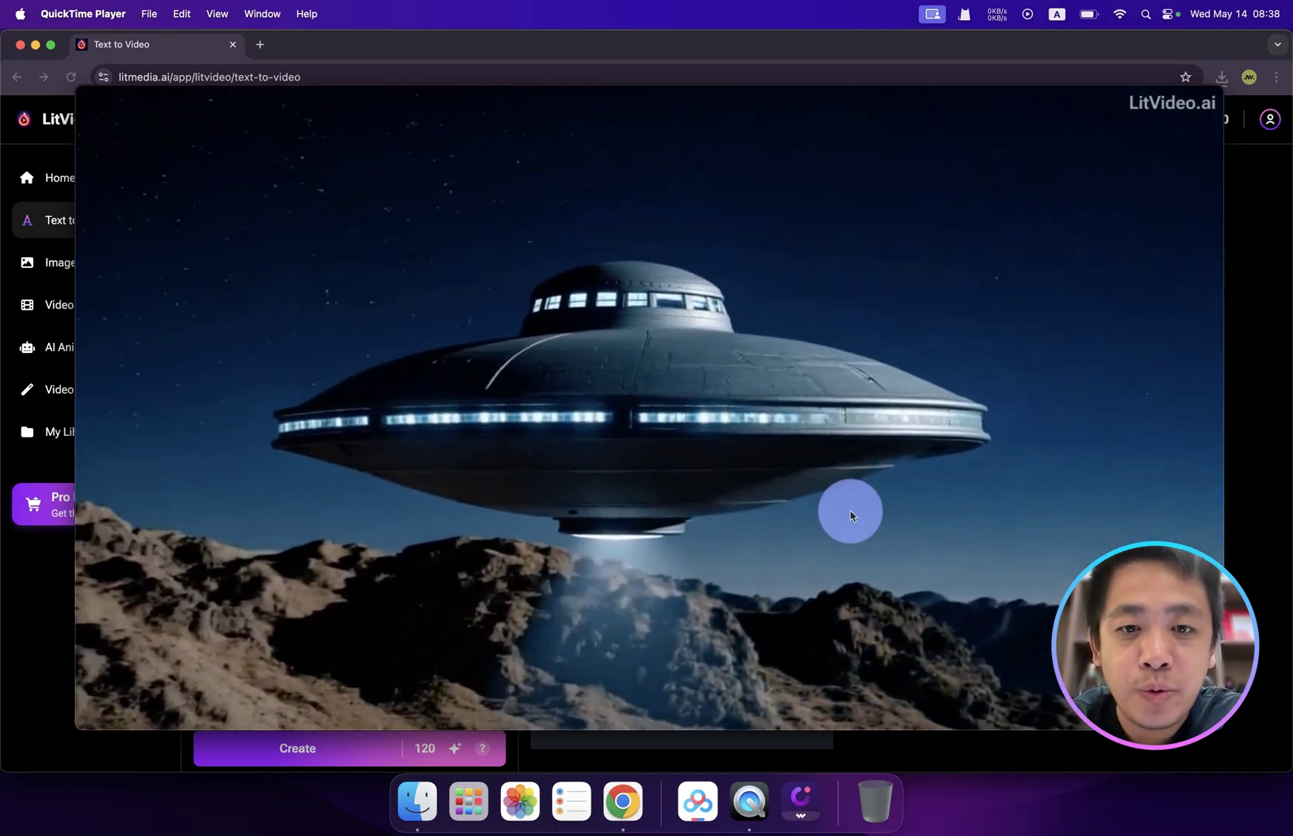
pyautogui.press('super+w')
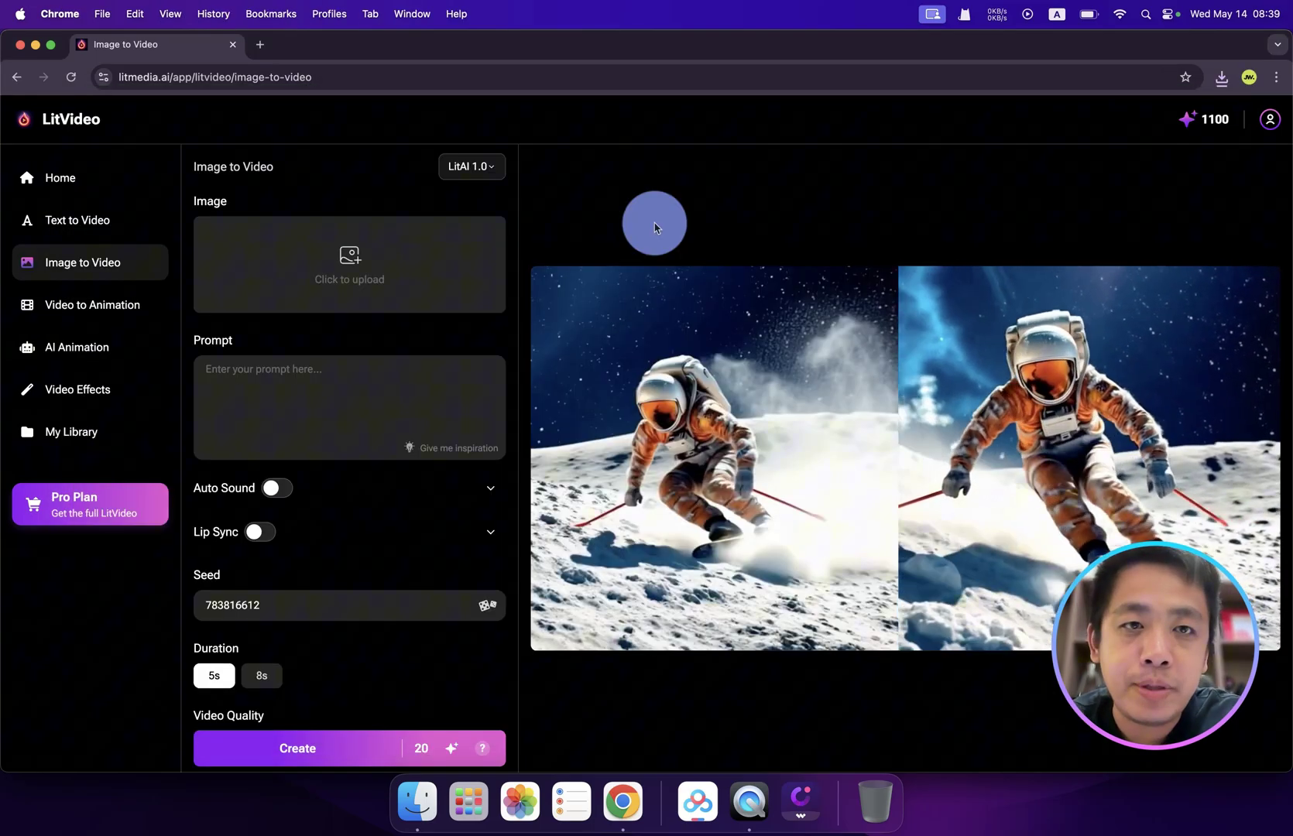
# - Keep LitAI 1.0, add robot Auto Sound and the youtuber lip-sync line, then browse voices
pyautogui.click(481, 174)
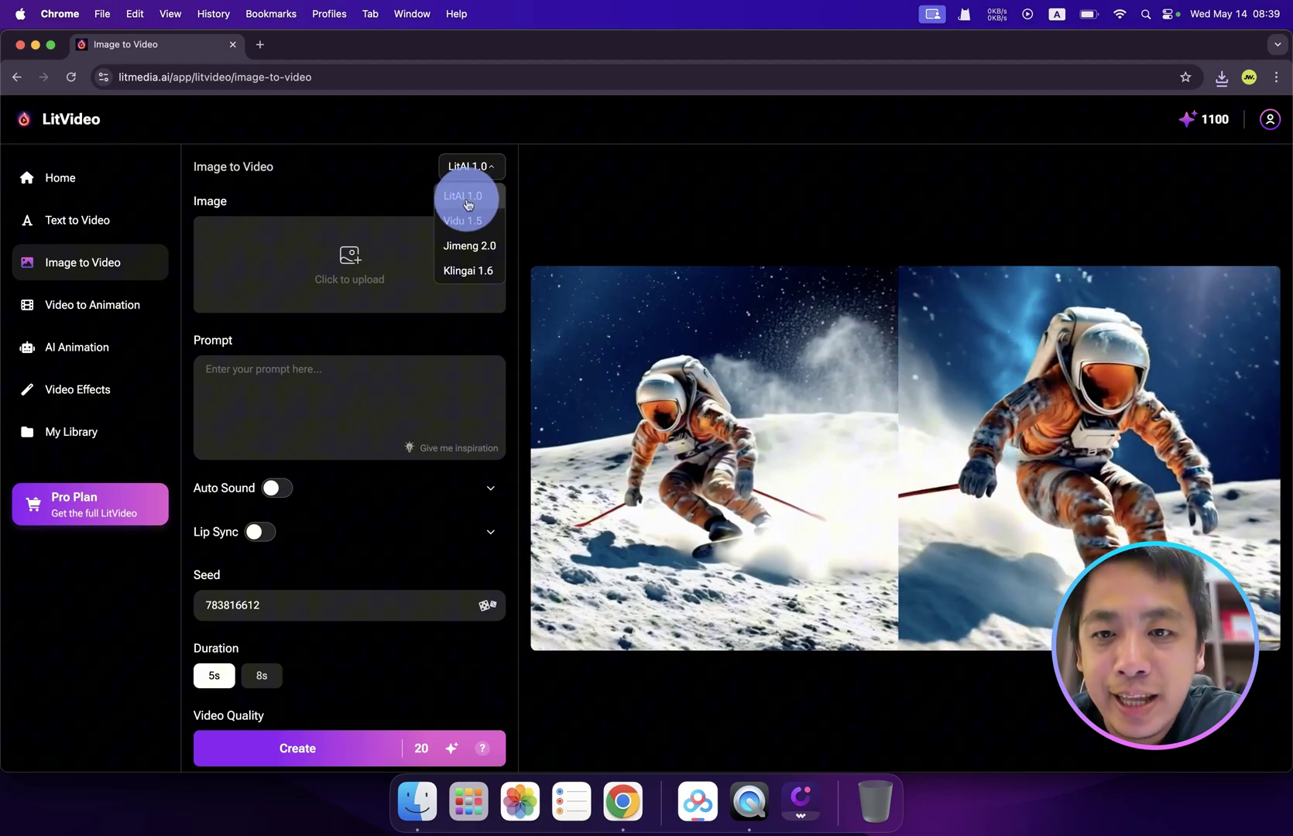
pyautogui.click(478, 207)
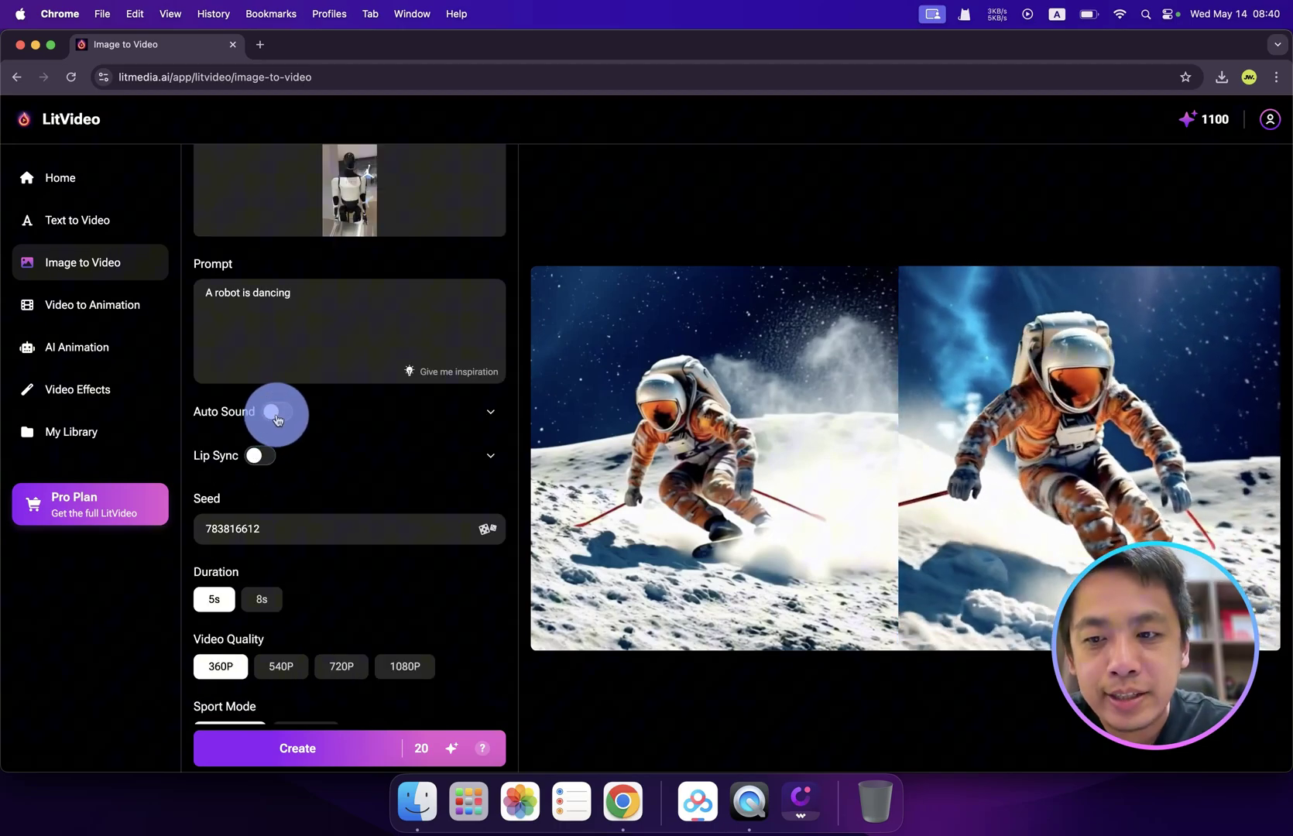
pyautogui.click(271, 429)
pyautogui.write('robot')
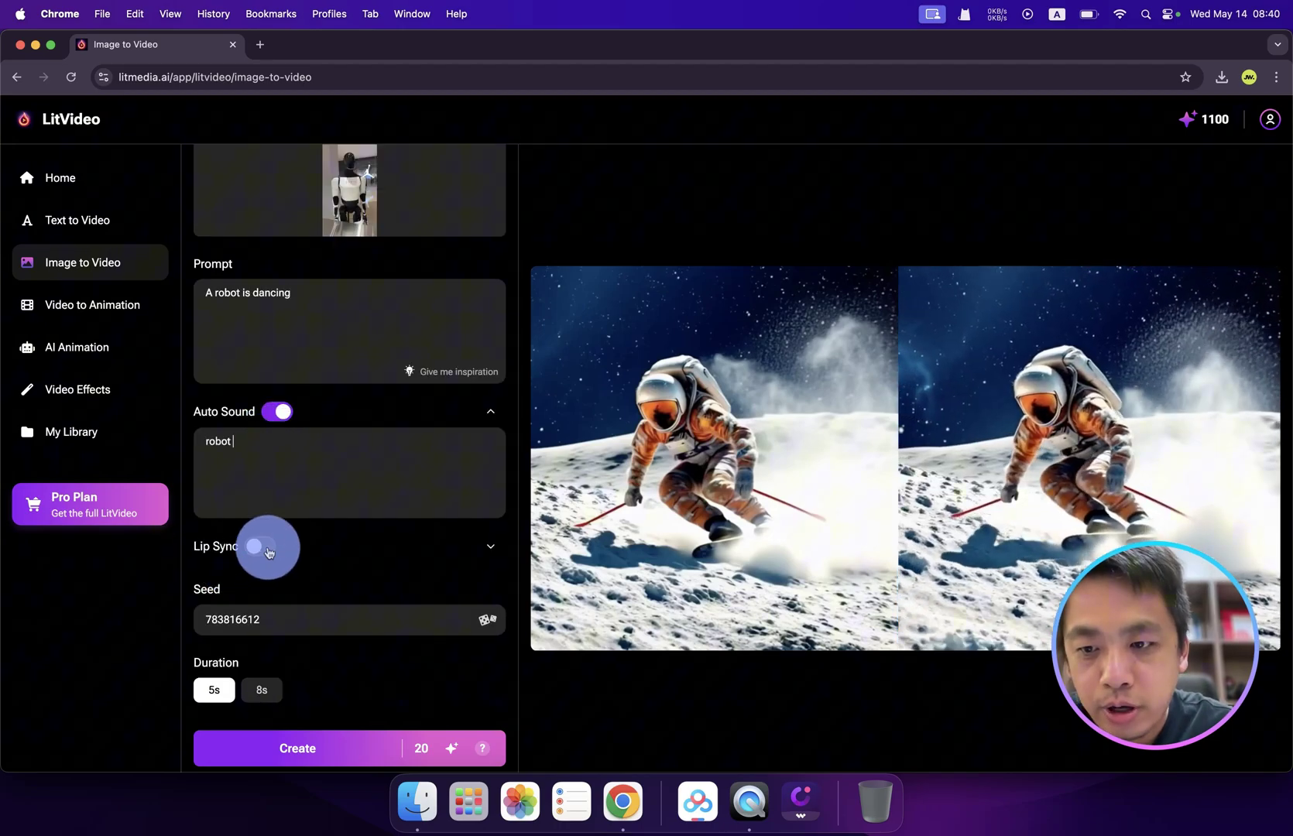
pyautogui.click(265, 553)
pyautogui.scroll(-3, 339, 504)
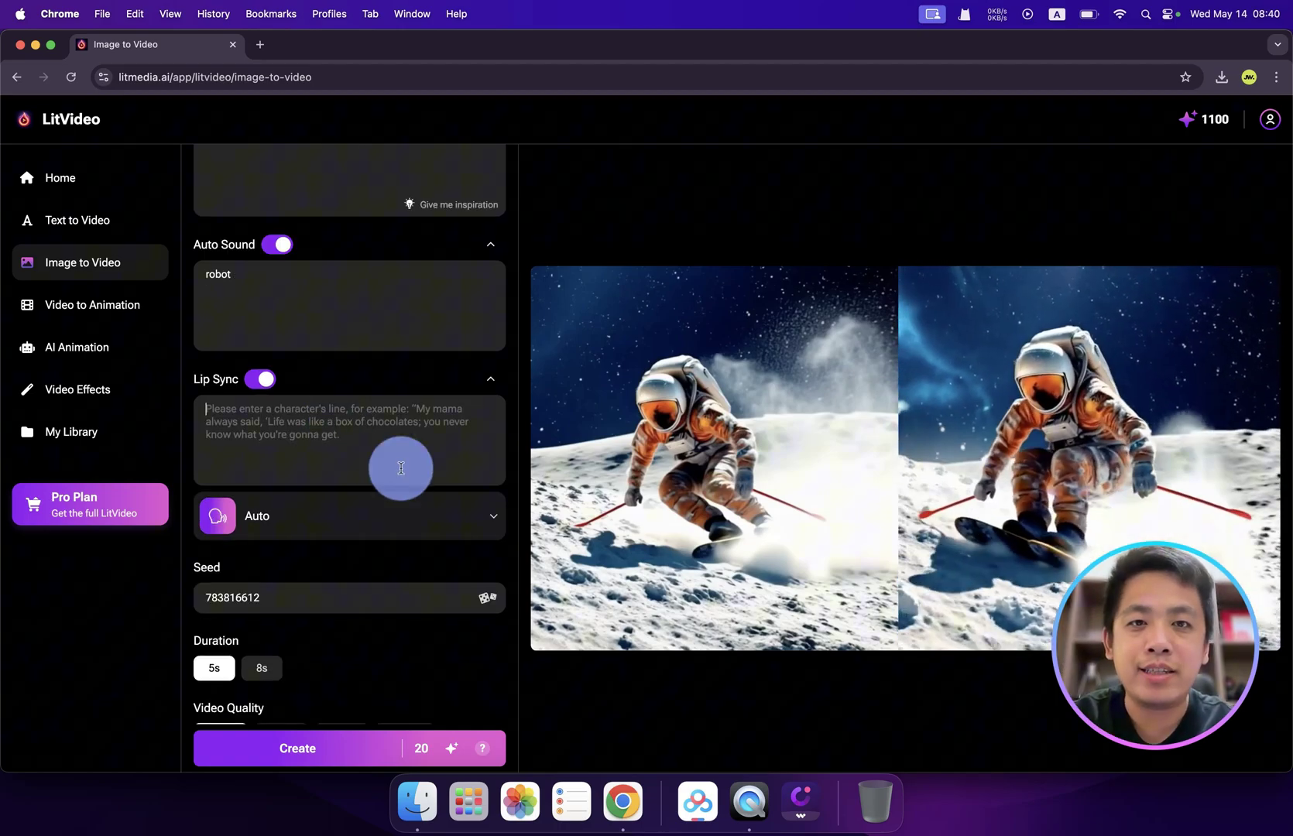
pyautogui.write('"hi, how are you, I\'m youtuber"')
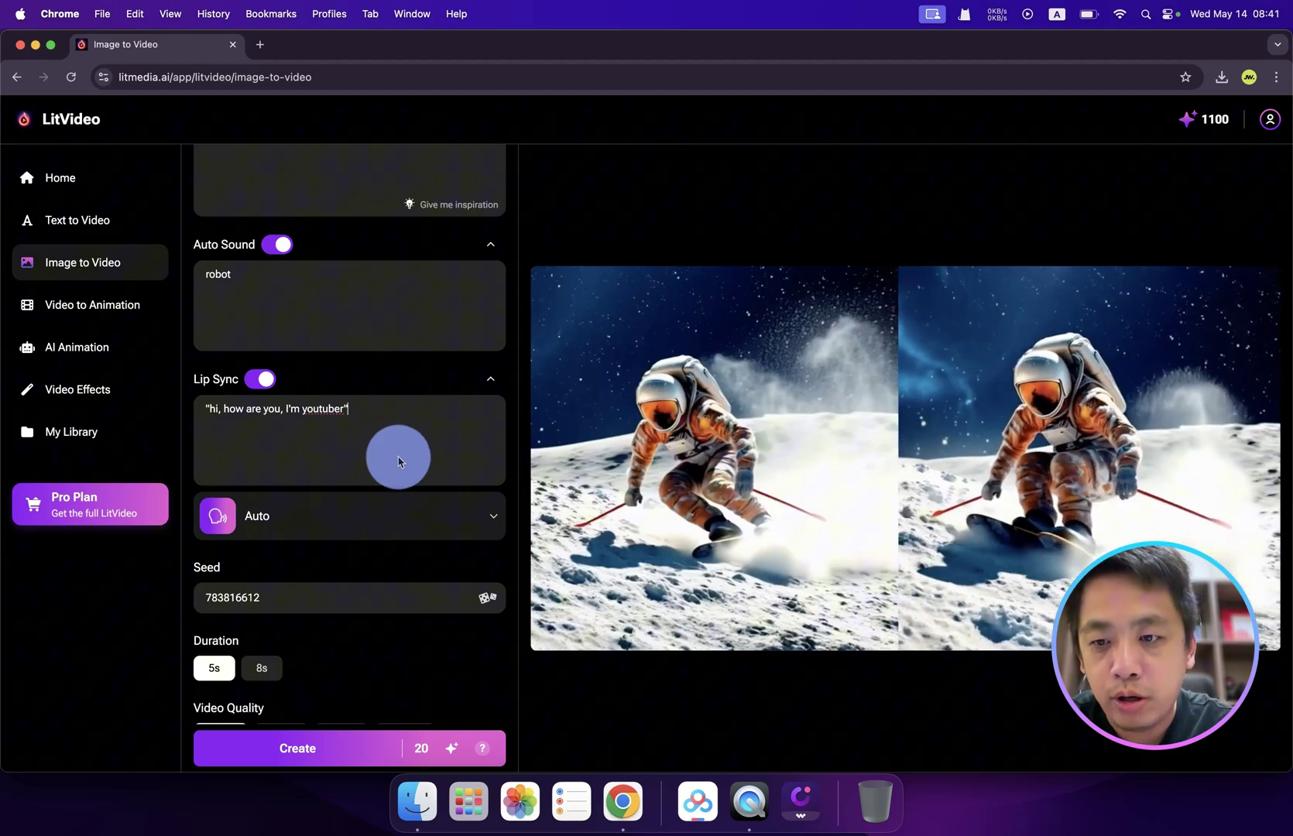
pyautogui.scroll(-2, 399, 462)
pyautogui.click(475, 401)
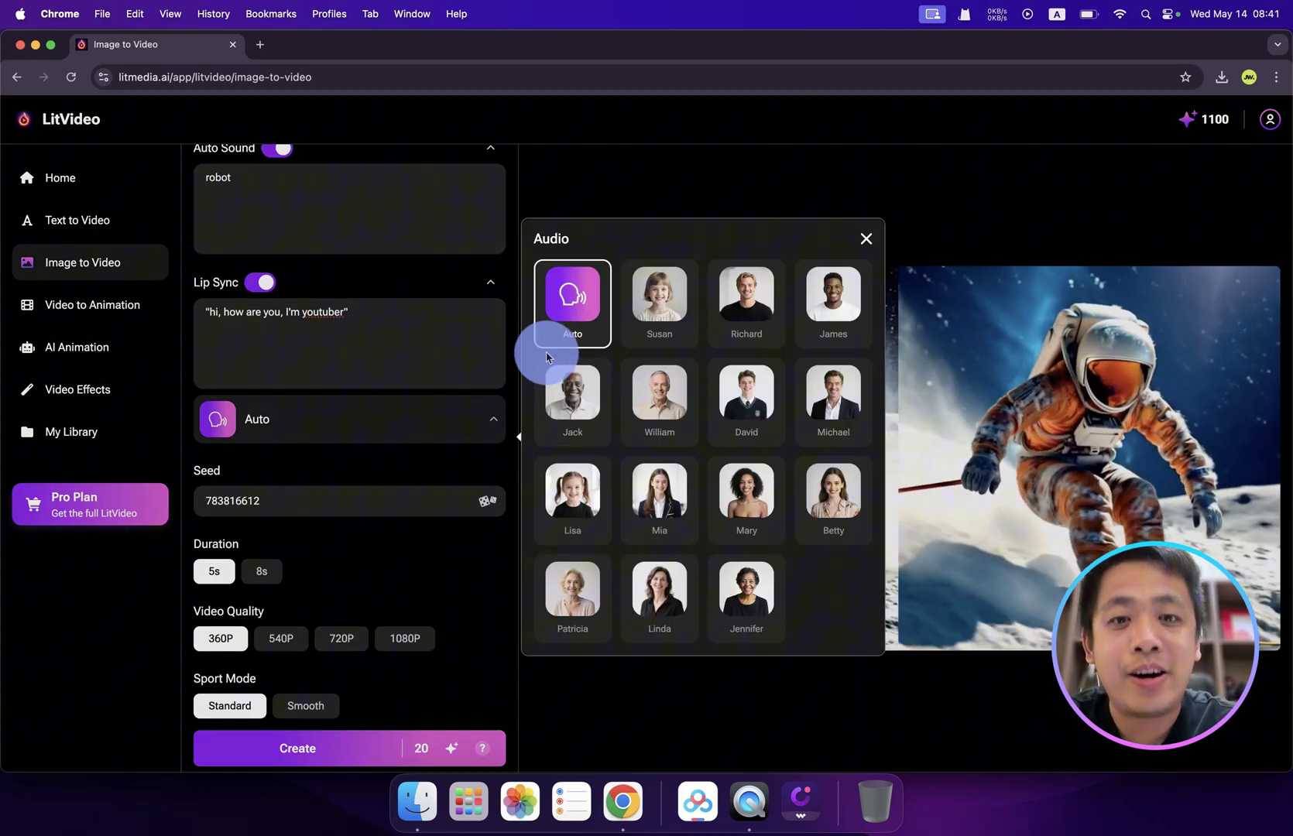
# - Preview the Susan voice, pick James as the speaker, and set quality to 1080P
pyautogui.click(659, 299)
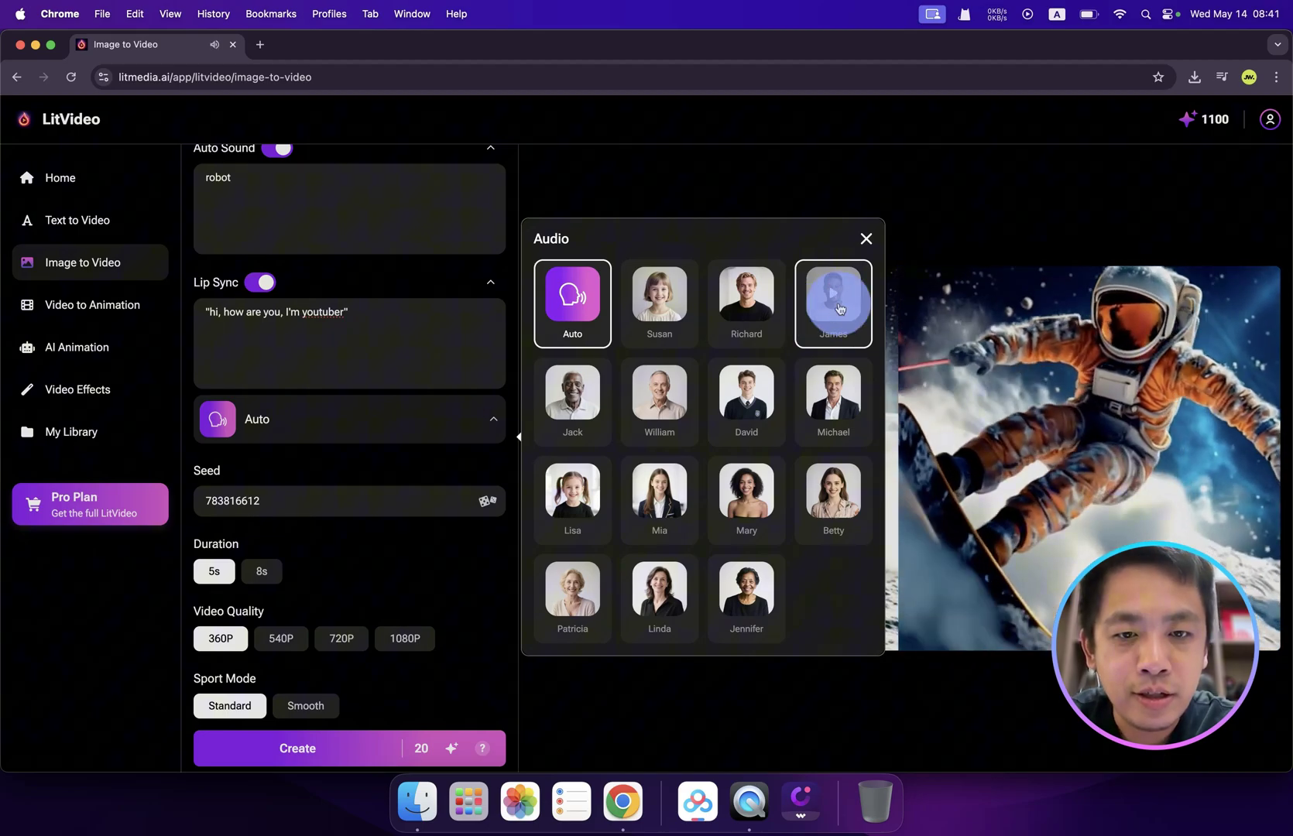
pyautogui.click(846, 330)
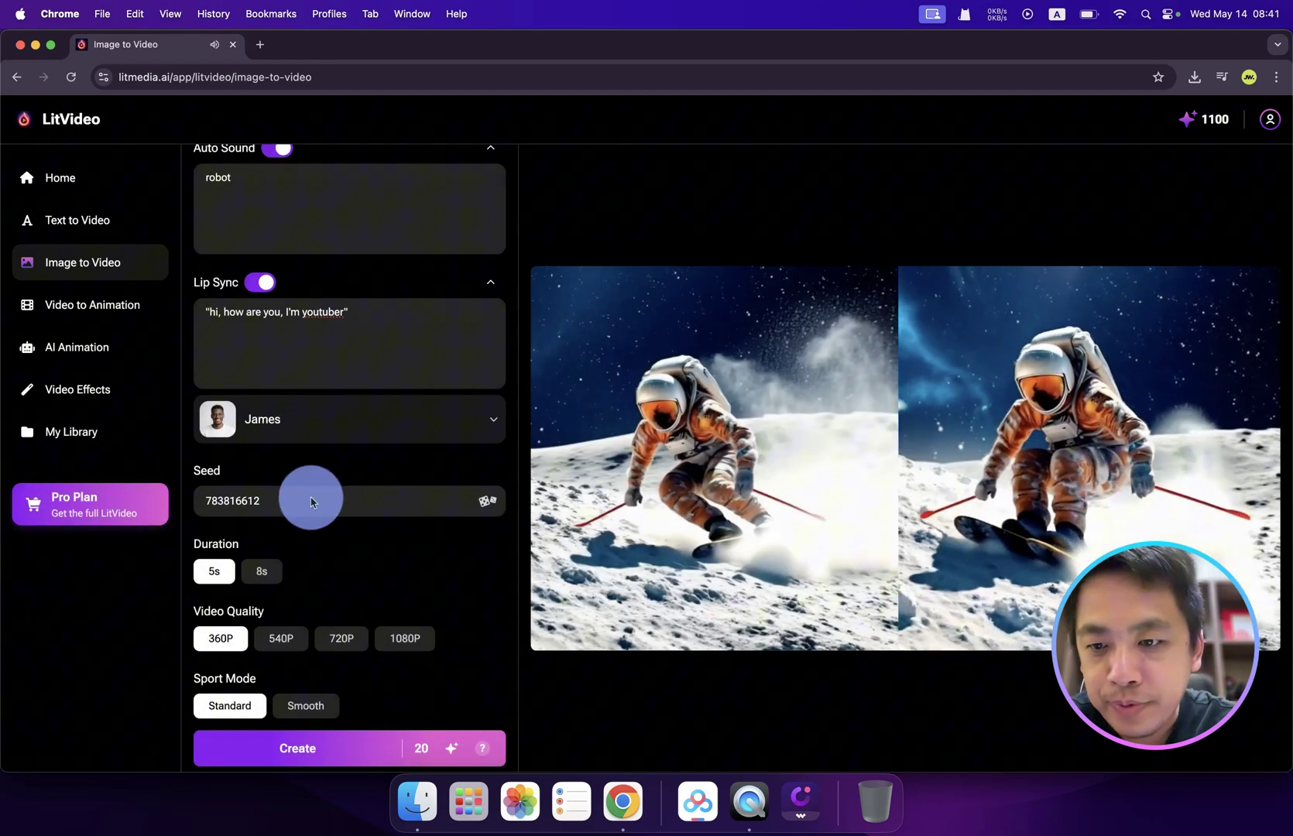
pyautogui.scroll(-3, 325, 496)
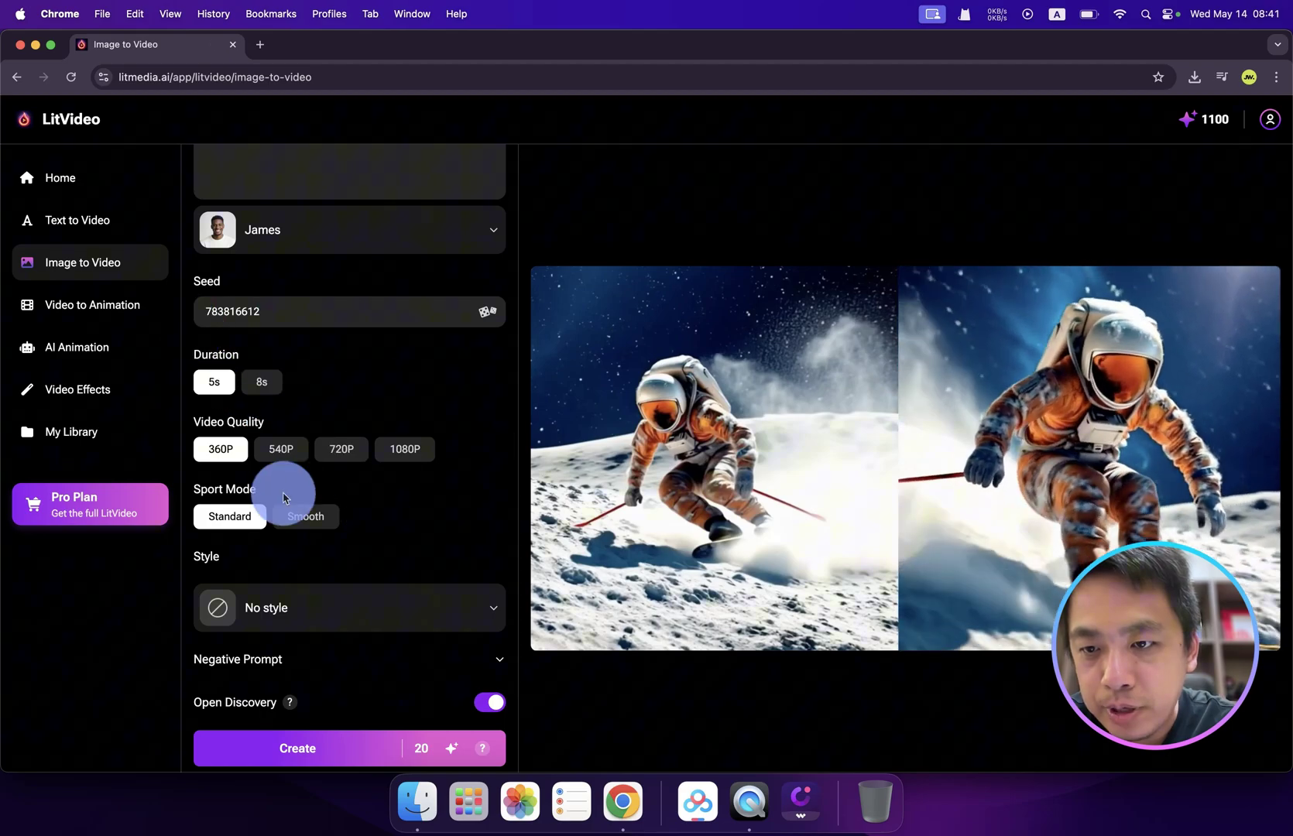
pyautogui.click(404, 450)
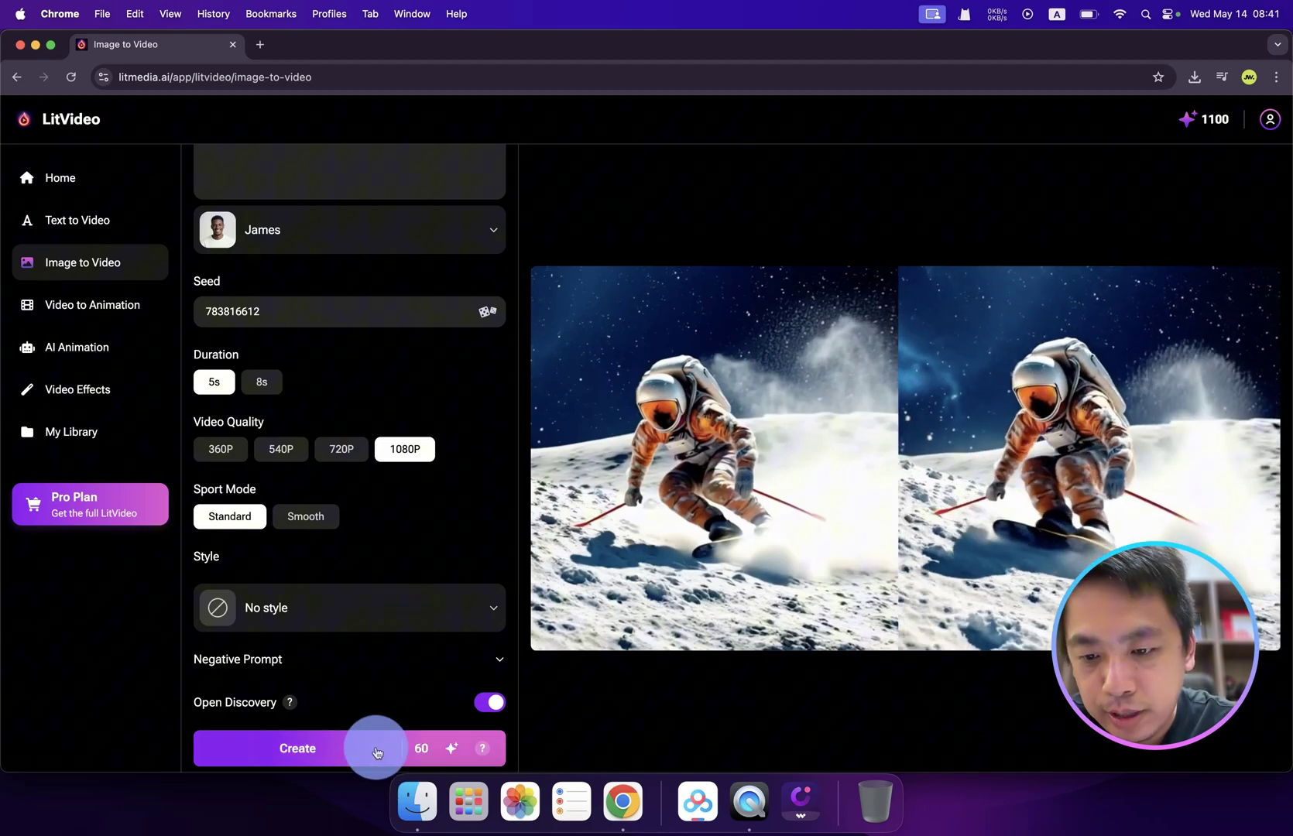
# - Generate the lip-synced robot clip and replay the finished video twice
pyautogui.click(376, 751)
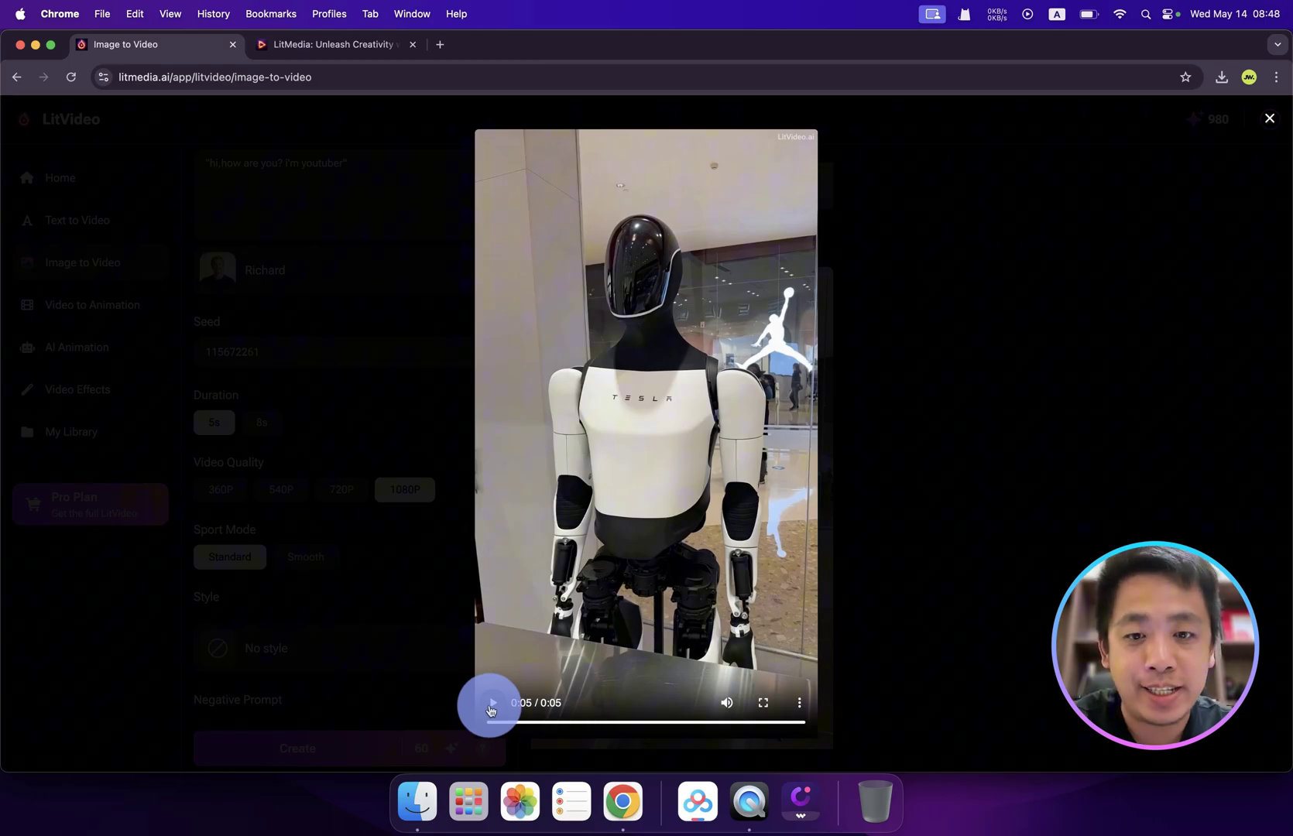
pyautogui.click(489, 710)
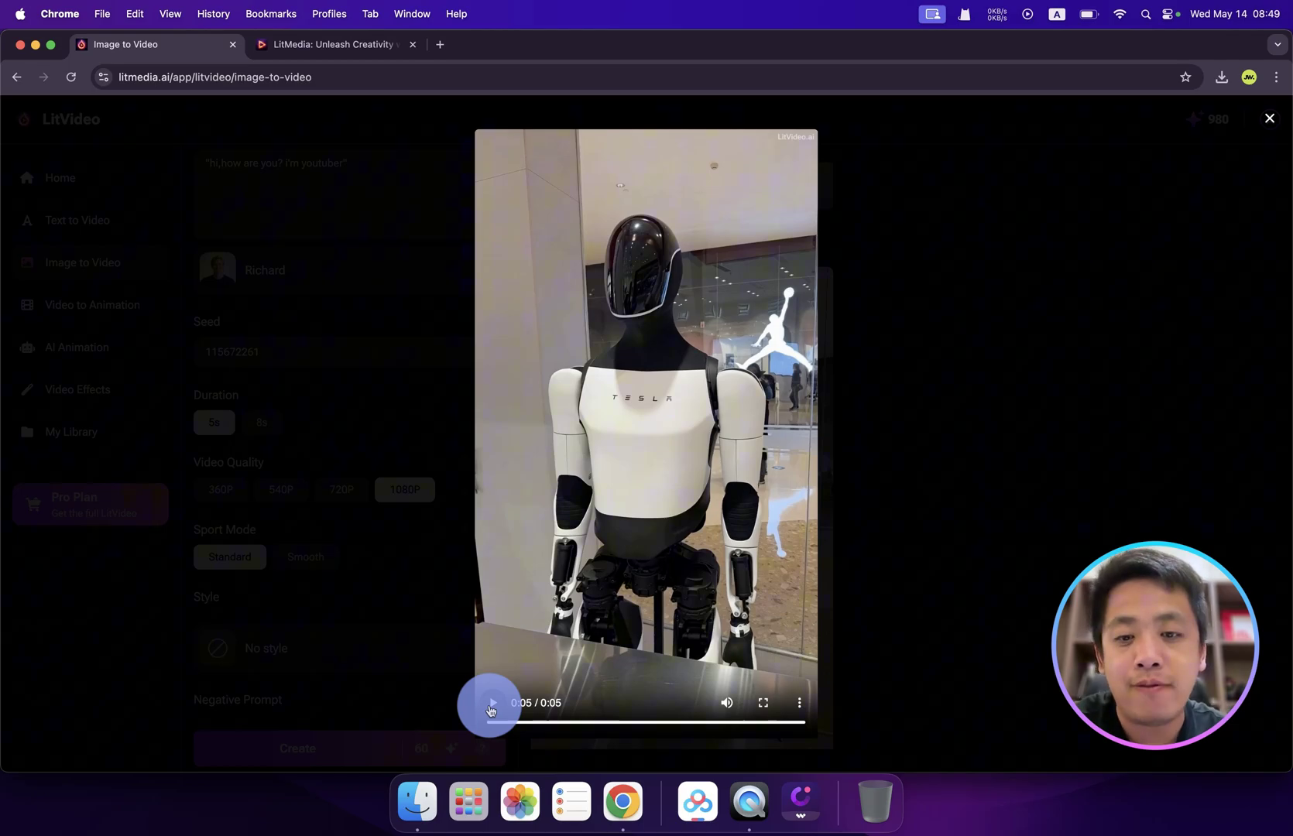
pyautogui.click(492, 704)
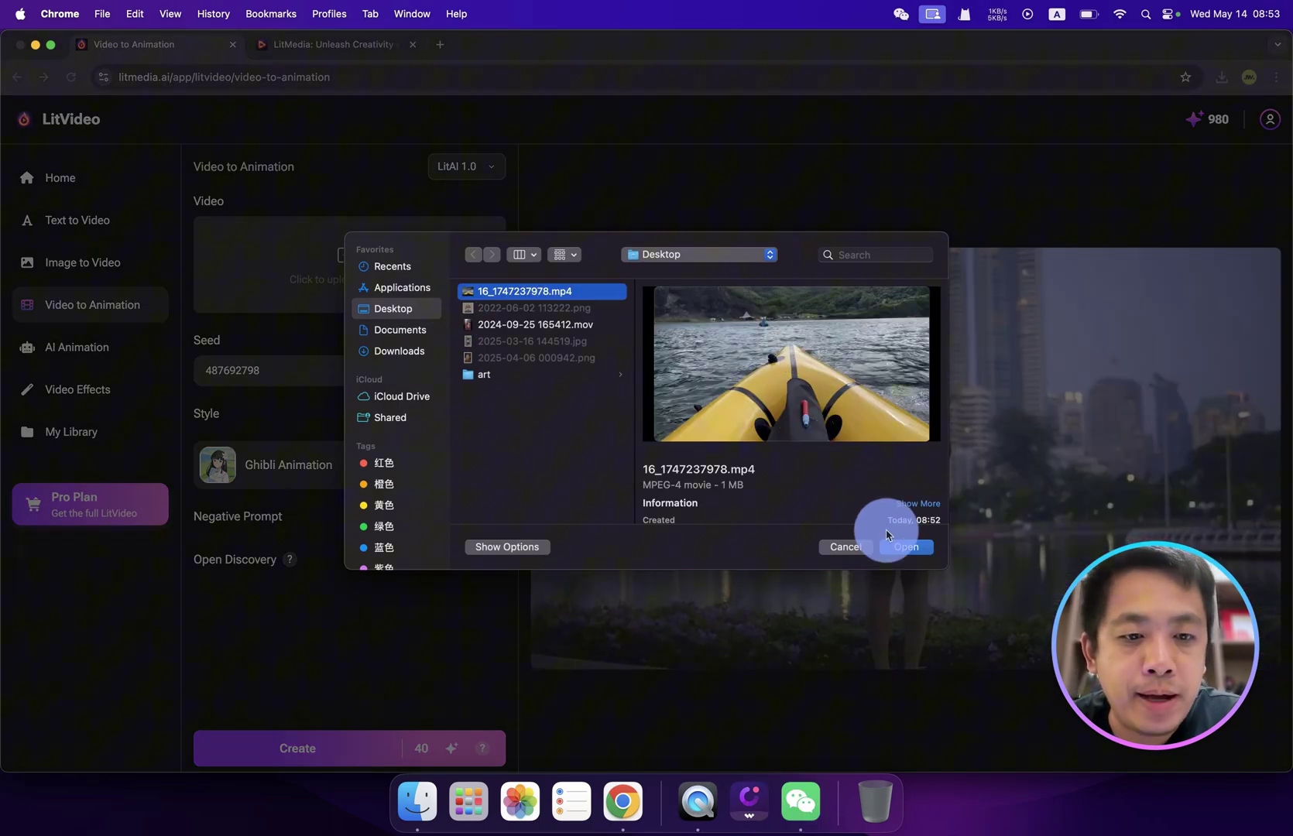
# - Upload the Desktop kayak clip 16_1747237978.mp4 into Video to Animation
pyautogui.click(899, 554)
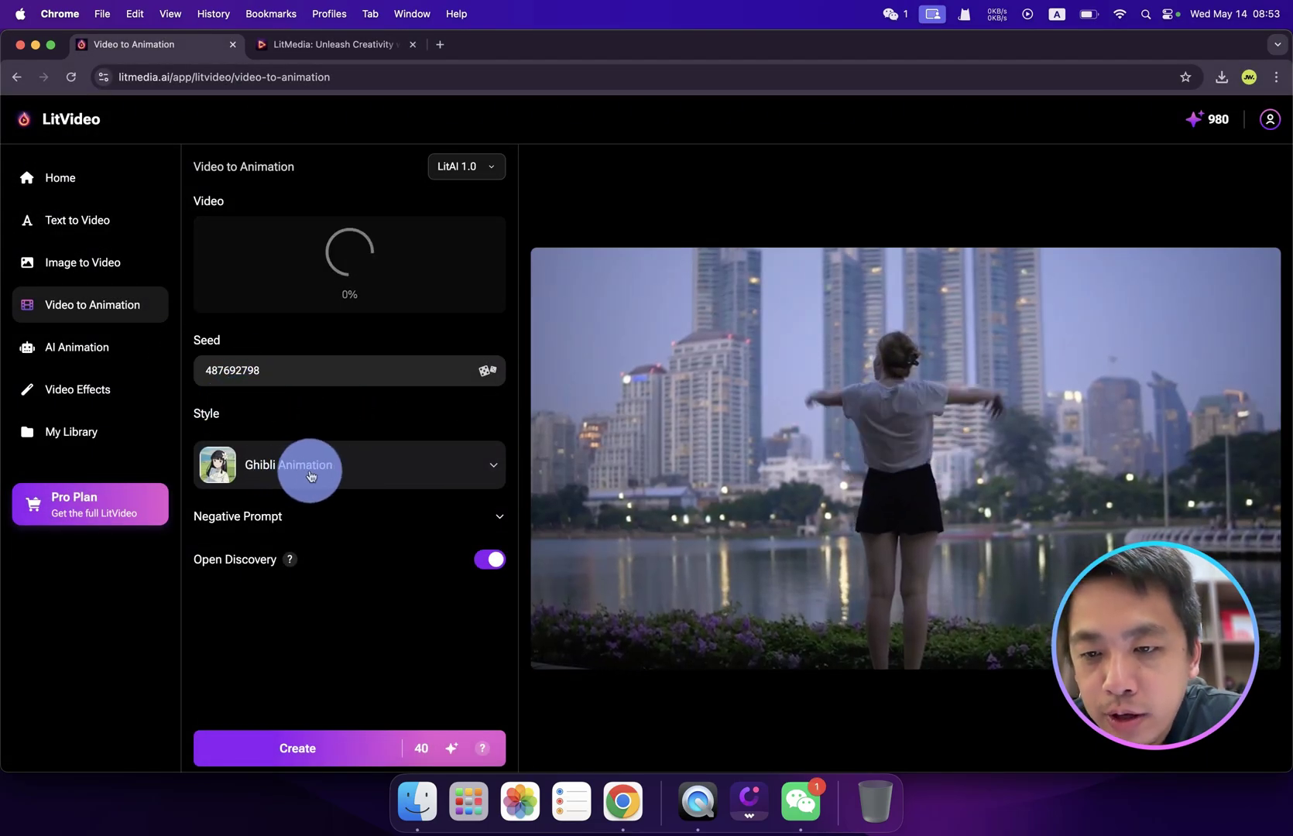
# - Pick Cyberpunk as the kayak clip's style and briefly expand the Negative Prompt field
pyautogui.click(310, 476)
pyautogui.scroll(-1, 333, 600)
pyautogui.scroll(-2, 339, 603)
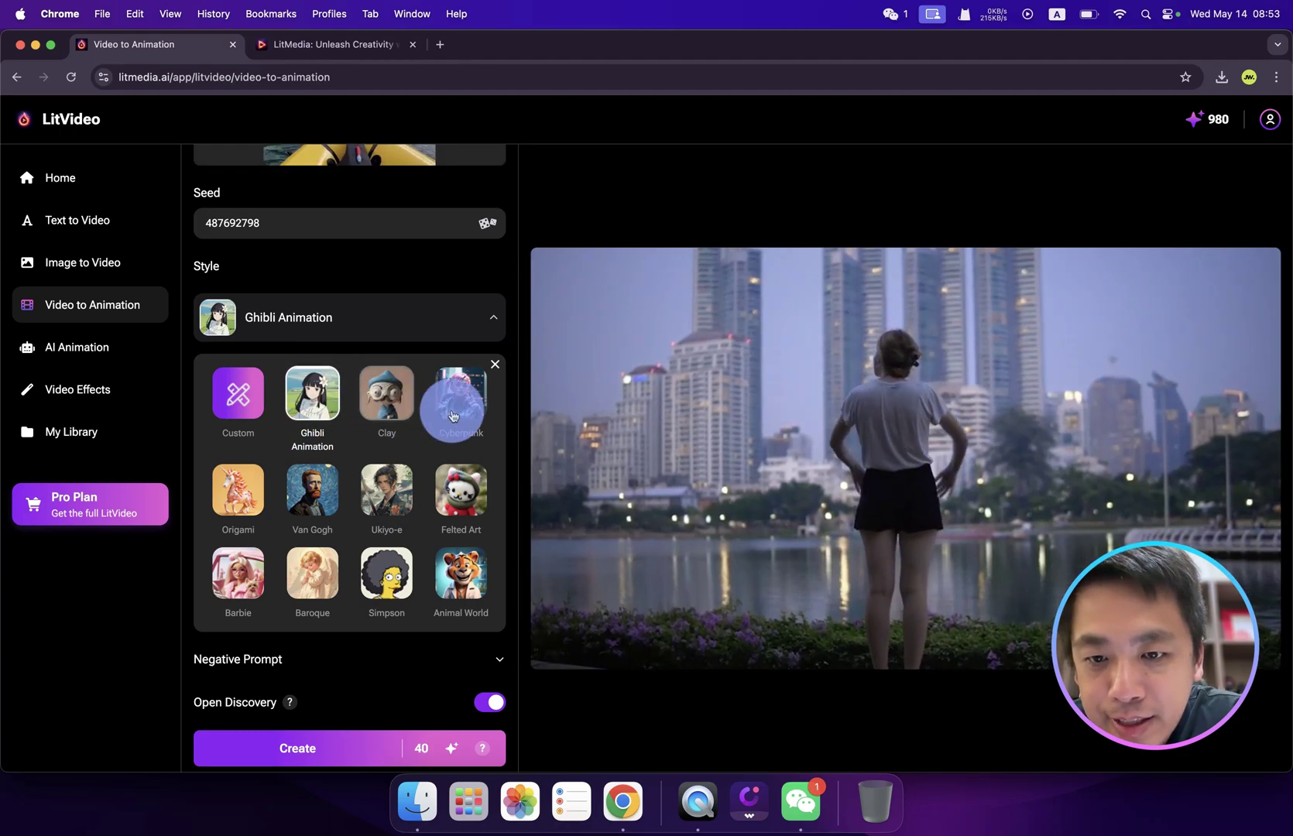
pyautogui.click(461, 406)
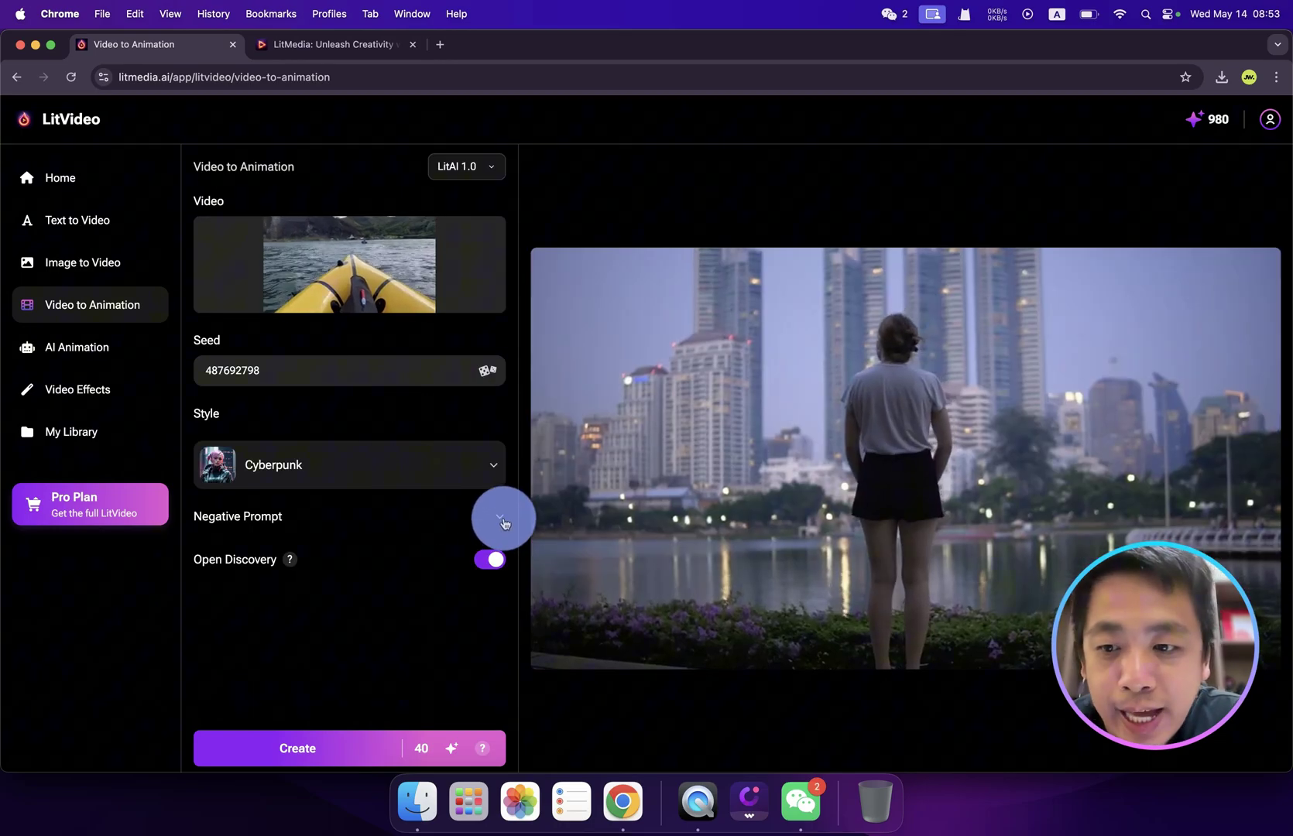
pyautogui.click(501, 520)
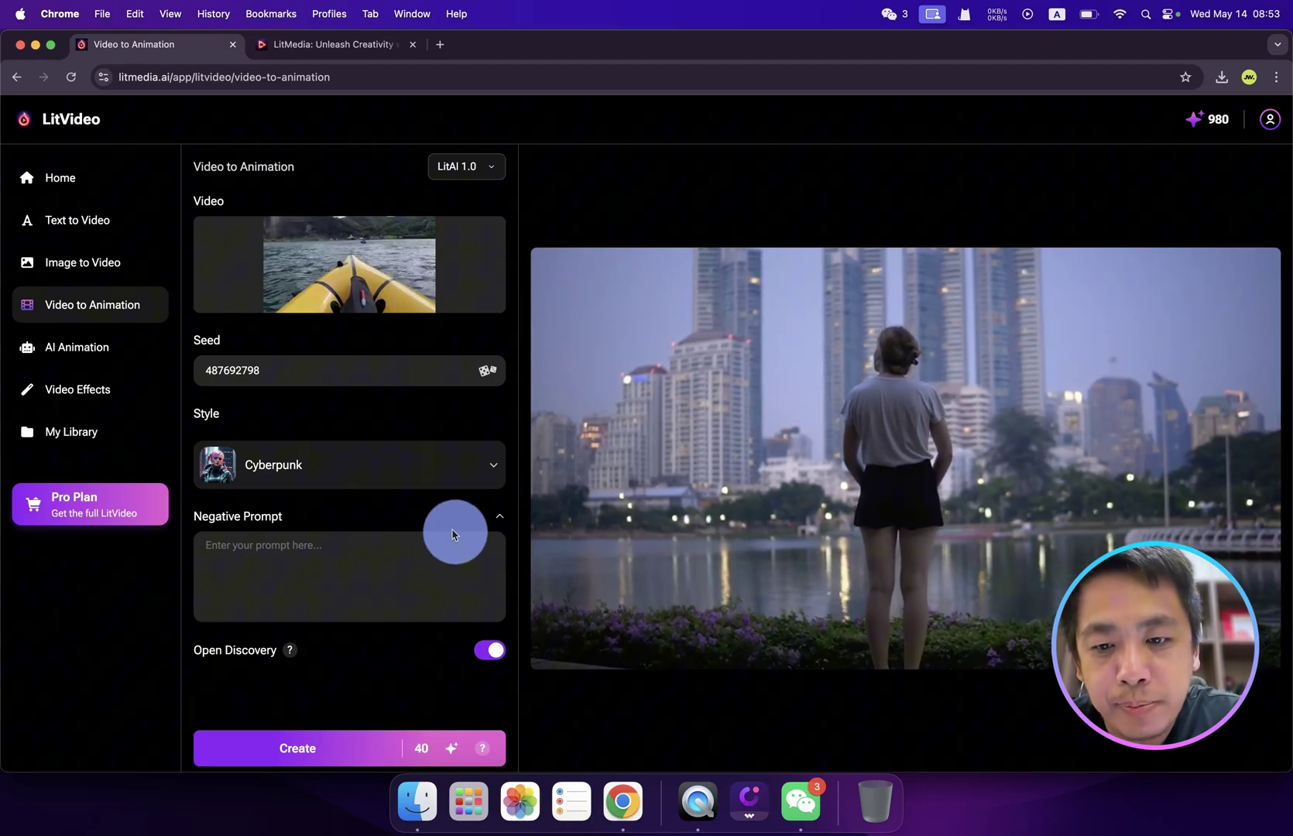
pyautogui.click(501, 517)
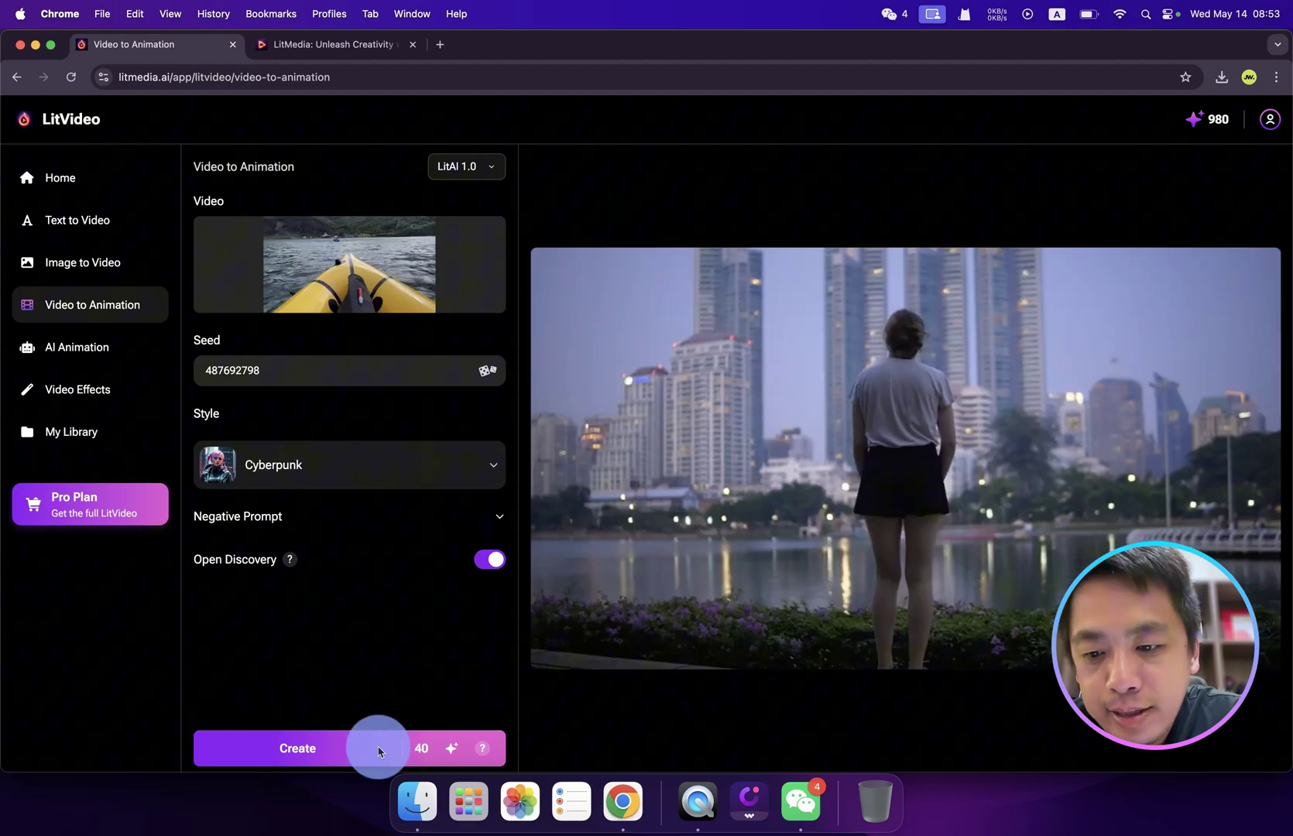
# - Generate the Cyberpunk kayak animation and play it enlarged with sound on
pyautogui.click(352, 758)
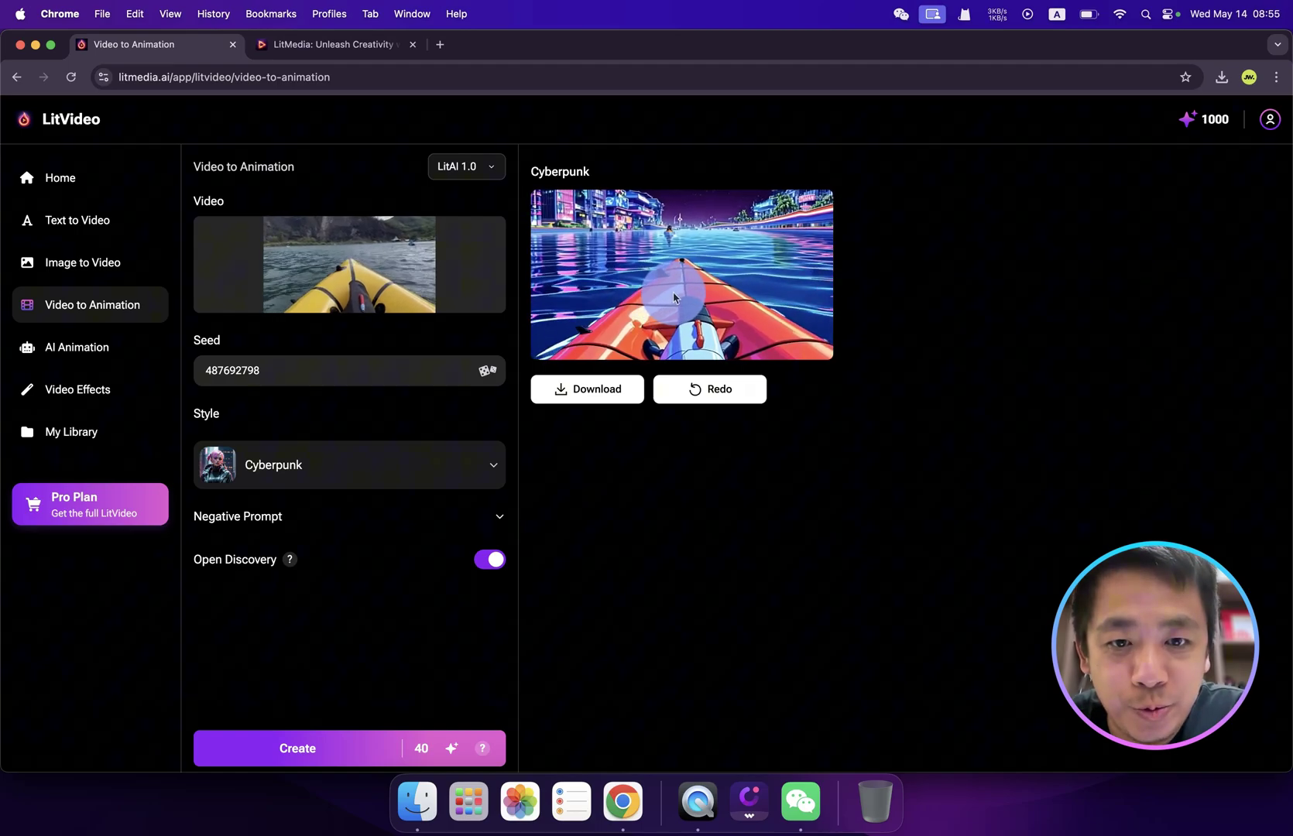
pyautogui.click(666, 279)
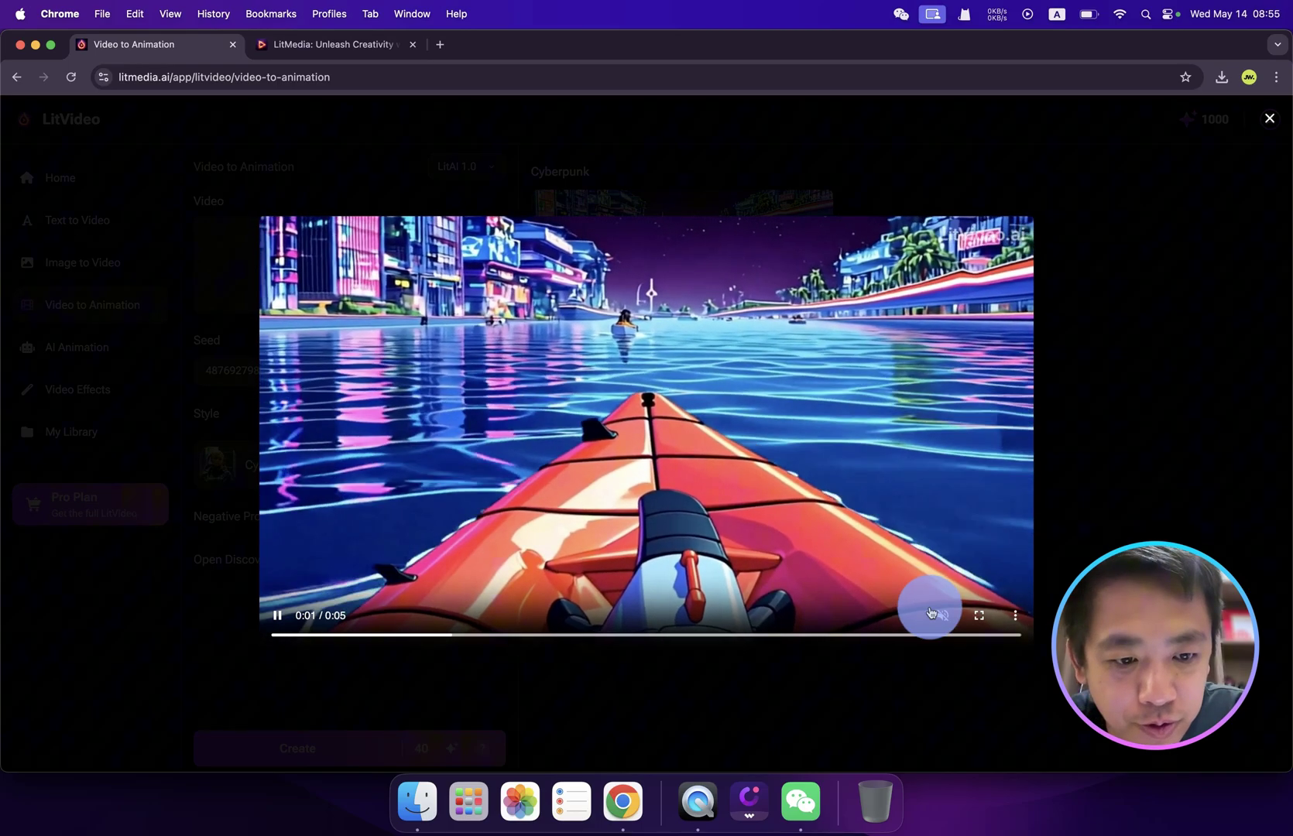
pyautogui.click(942, 616)
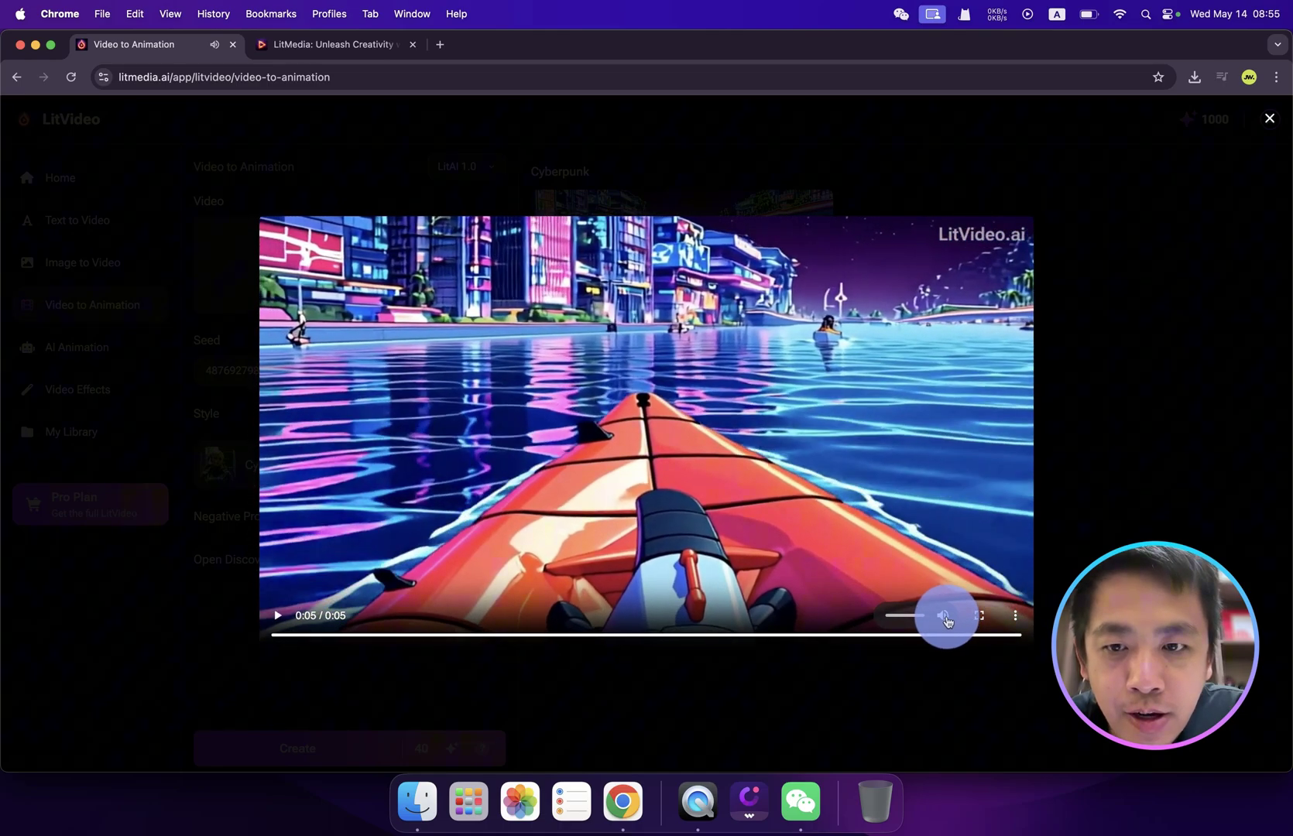
# - Close the enlarged preview and download the Cyberpunk result as an MP4
pyautogui.press('Escape')
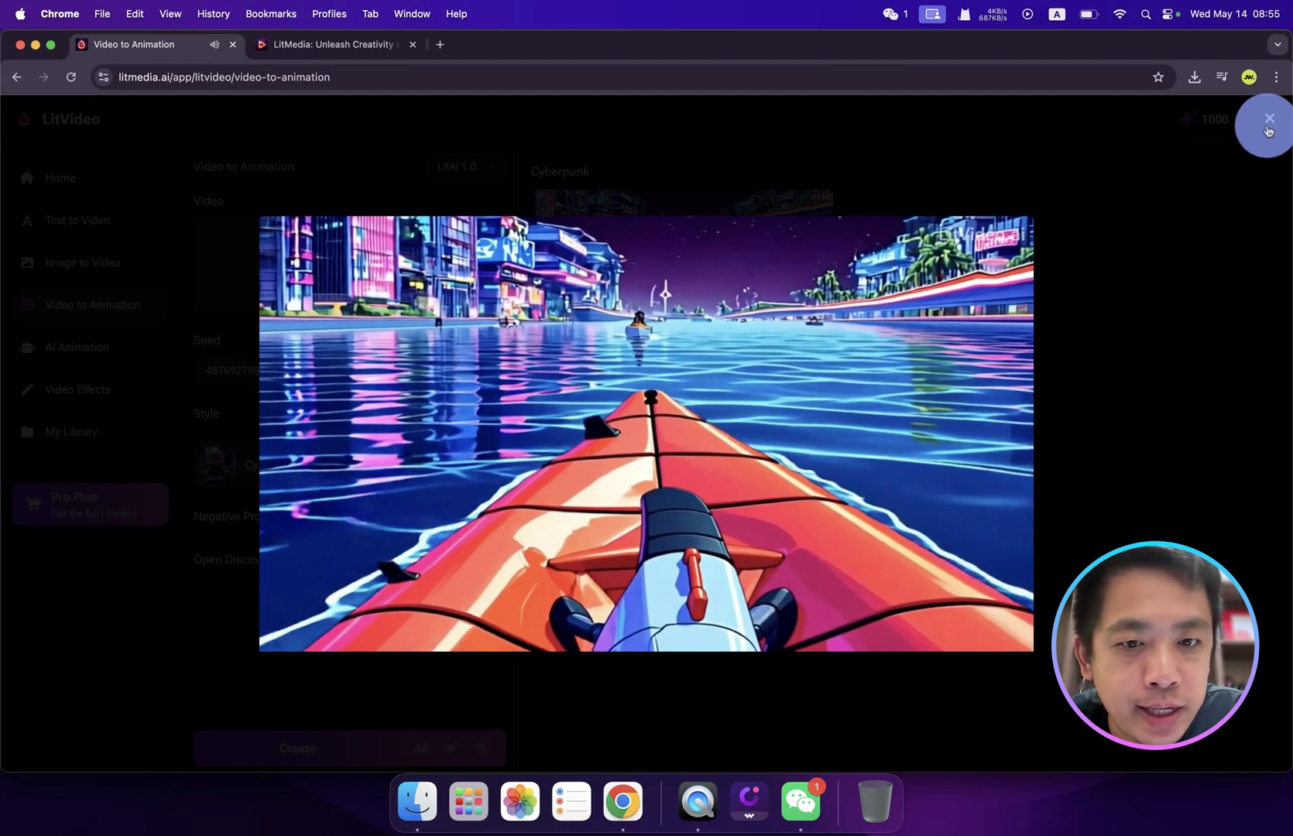
pyautogui.click(1269, 131)
pyautogui.click(604, 407)
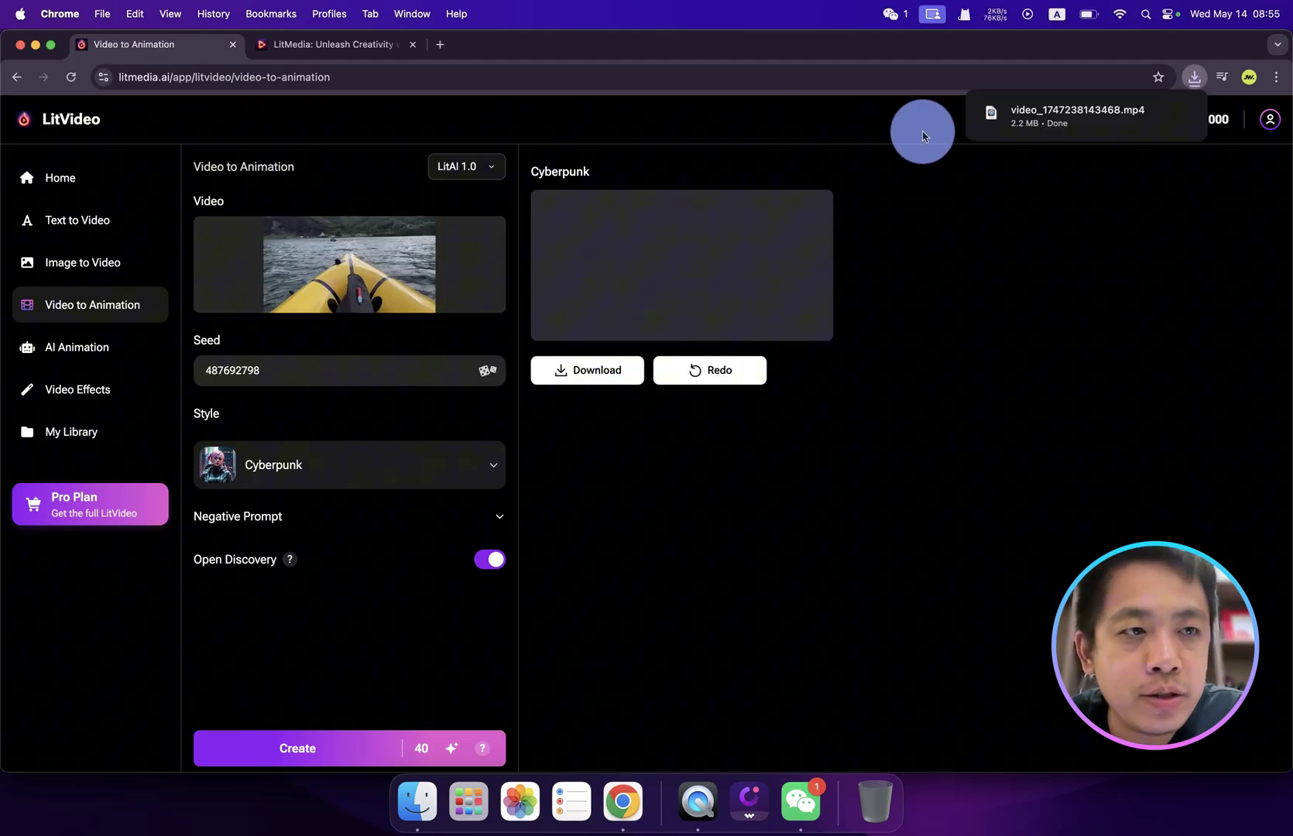
# - Play the downloaded Cyberpunk kayak MP4 in QuickTime, then return to the LitVideo window
pyautogui.click(1080, 120)
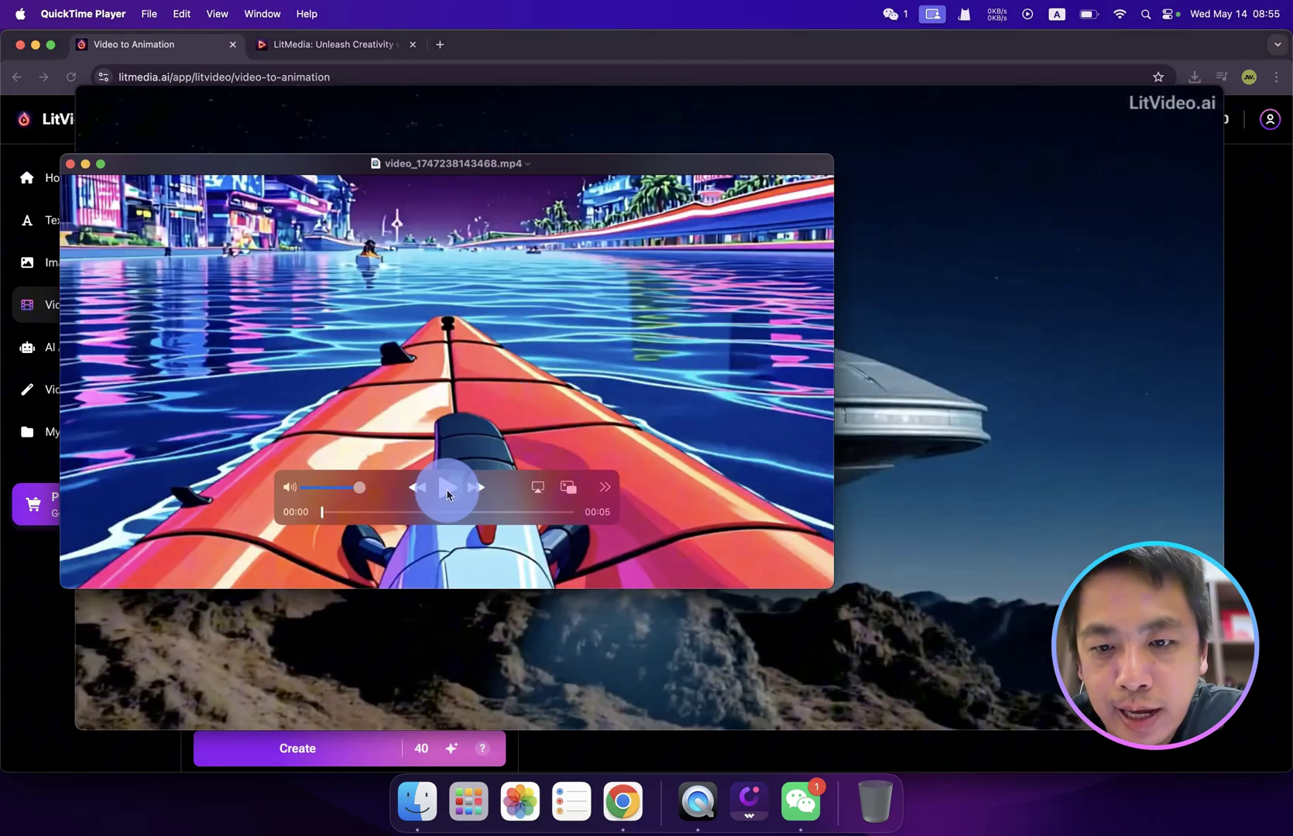
pyautogui.click(449, 488)
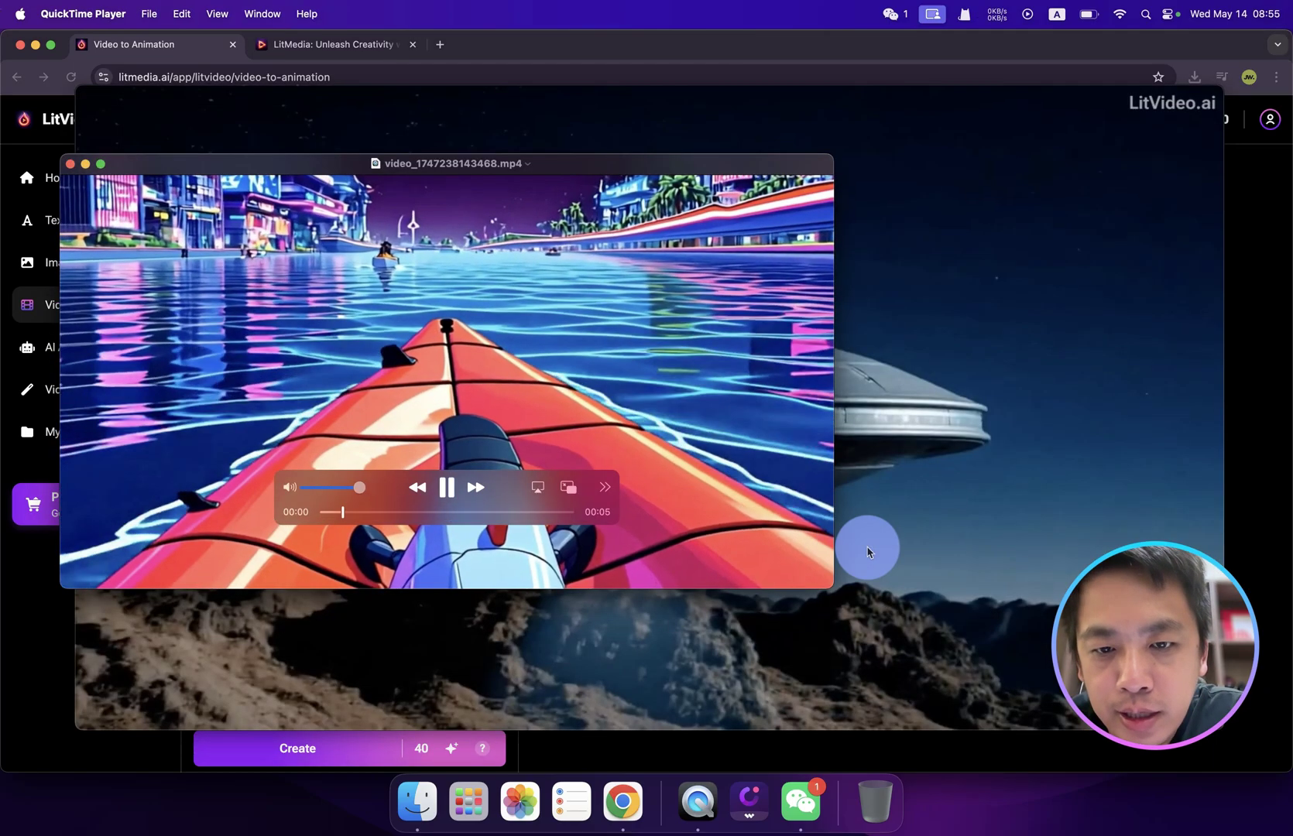
pyautogui.click(1287, 423)
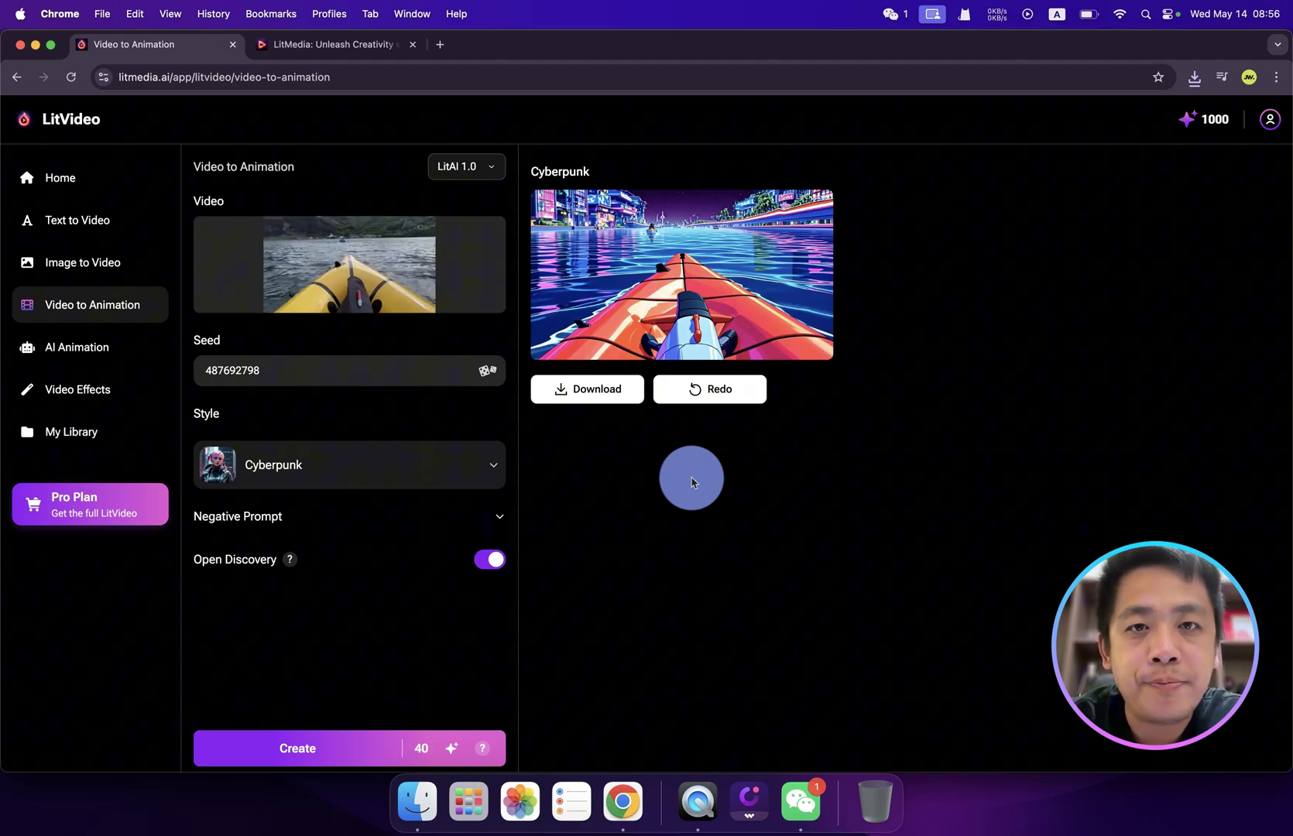
# - Go to AI Animation from the left sidebar
pyautogui.click(75, 347)
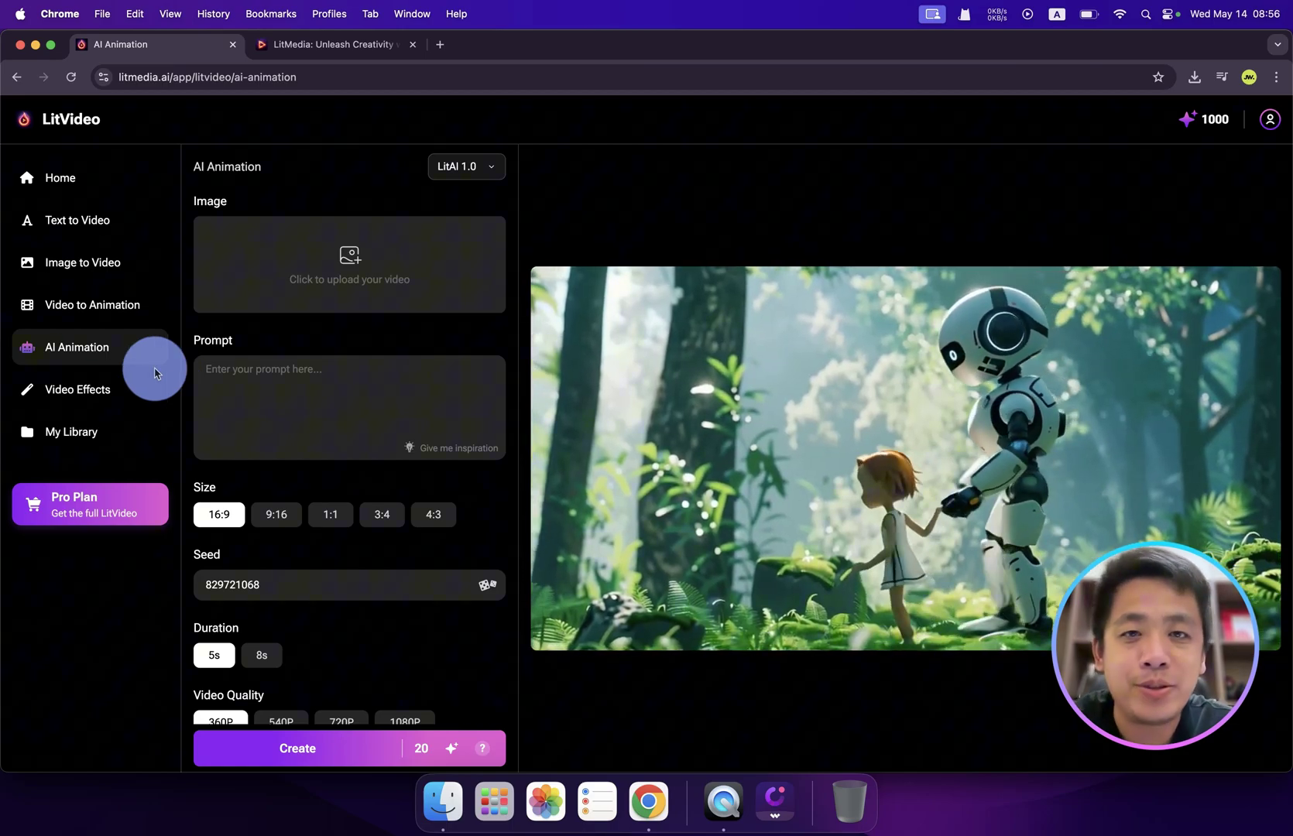
pyautogui.moveTo(791, 364)
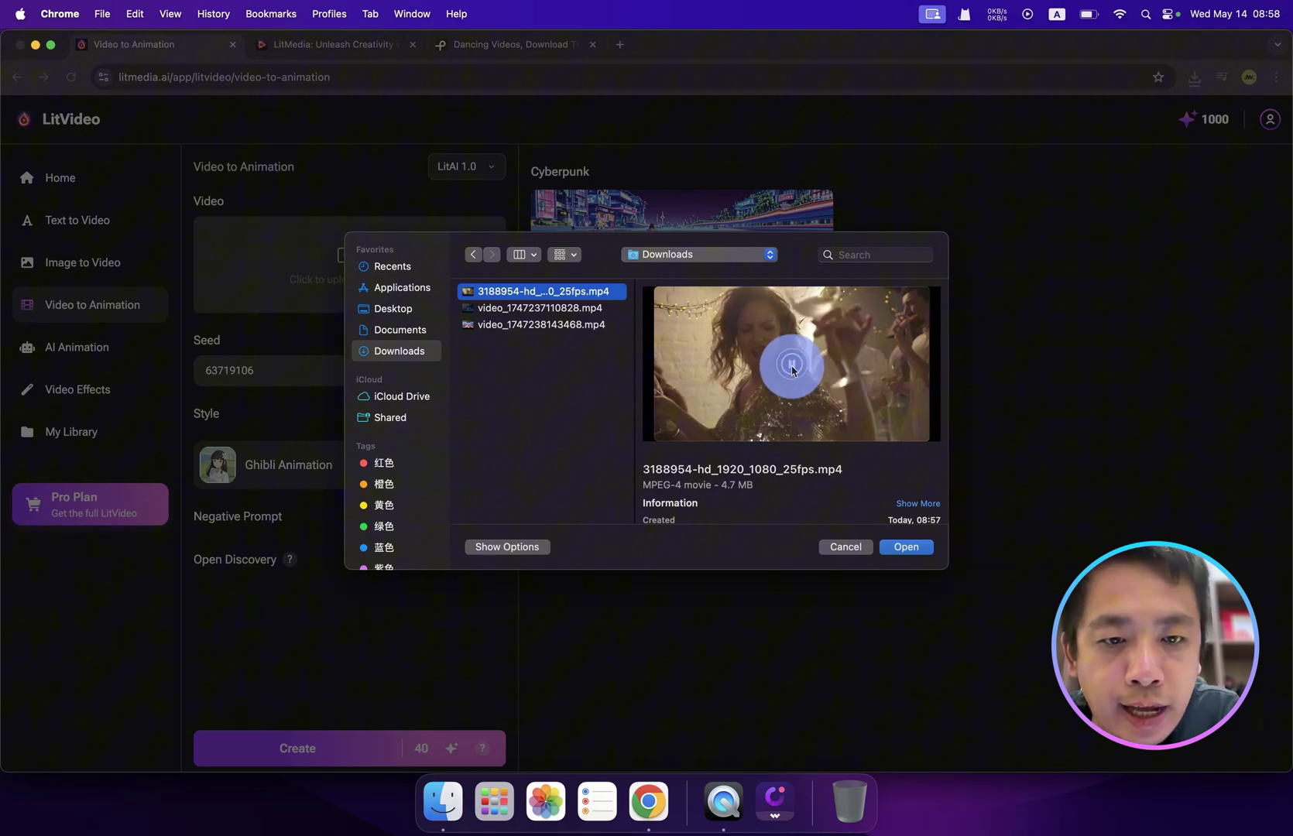
# - Upload 3188954-hd_1920_1080_25fps.mp4, choose the Barbie style, and start the animation
pyautogui.click(792, 367)
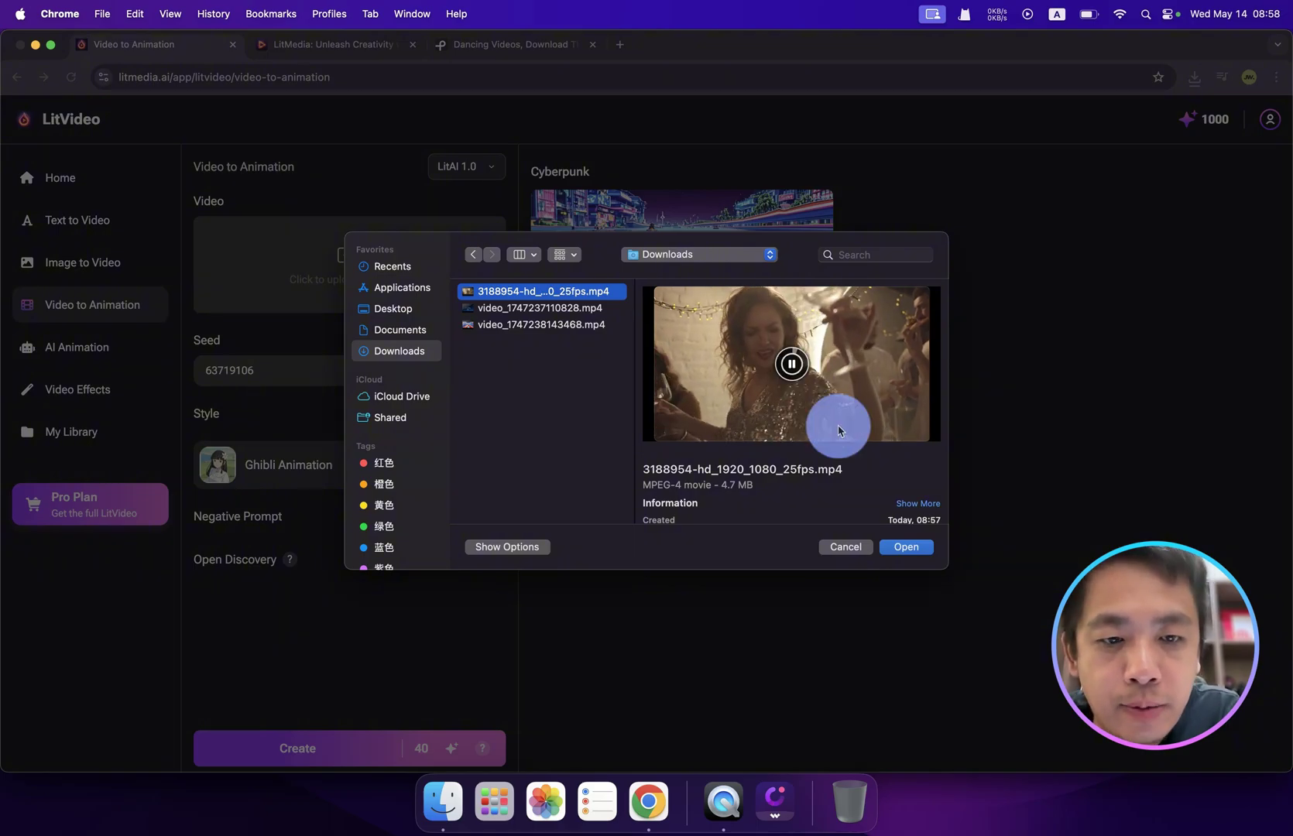
pyautogui.click(905, 548)
pyautogui.click(353, 467)
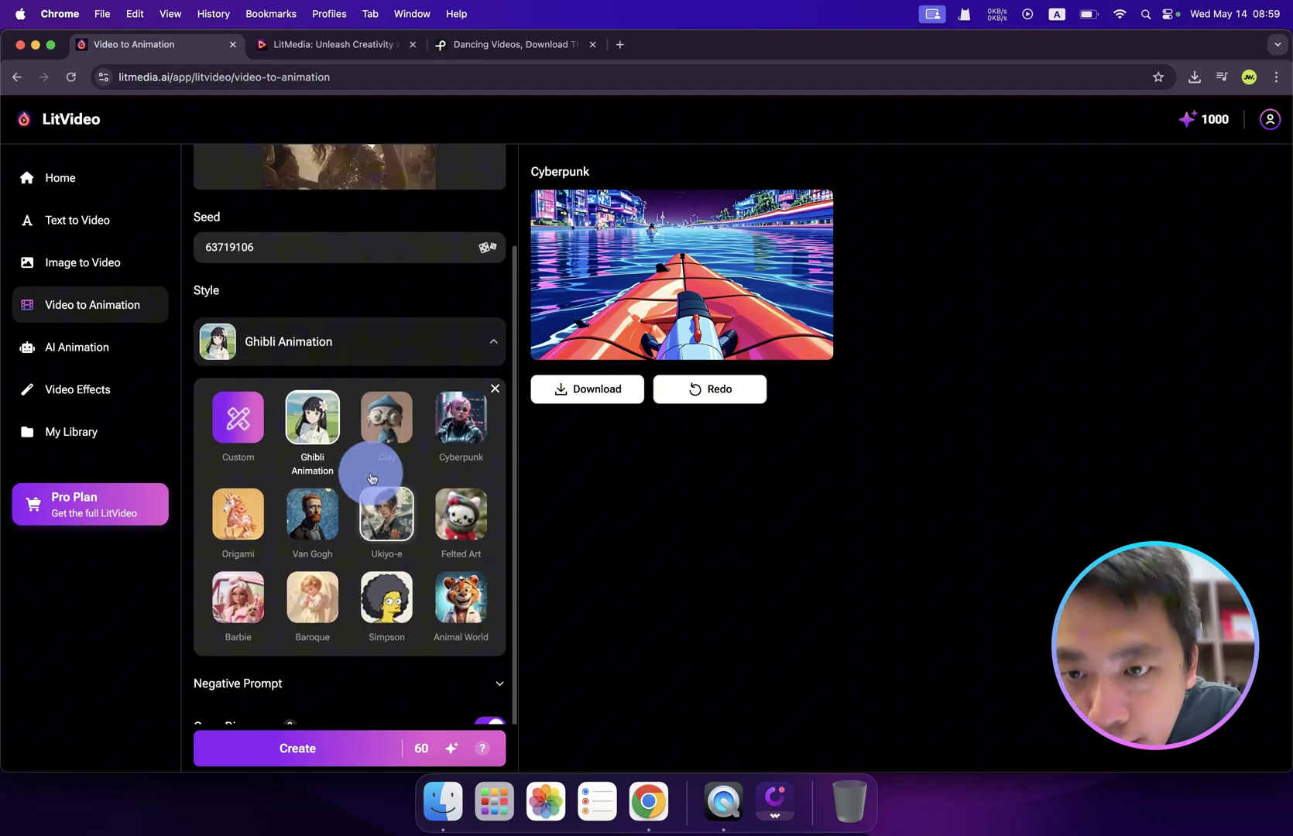
pyautogui.scroll(2, 346, 491)
pyautogui.scroll(-2, 246, 577)
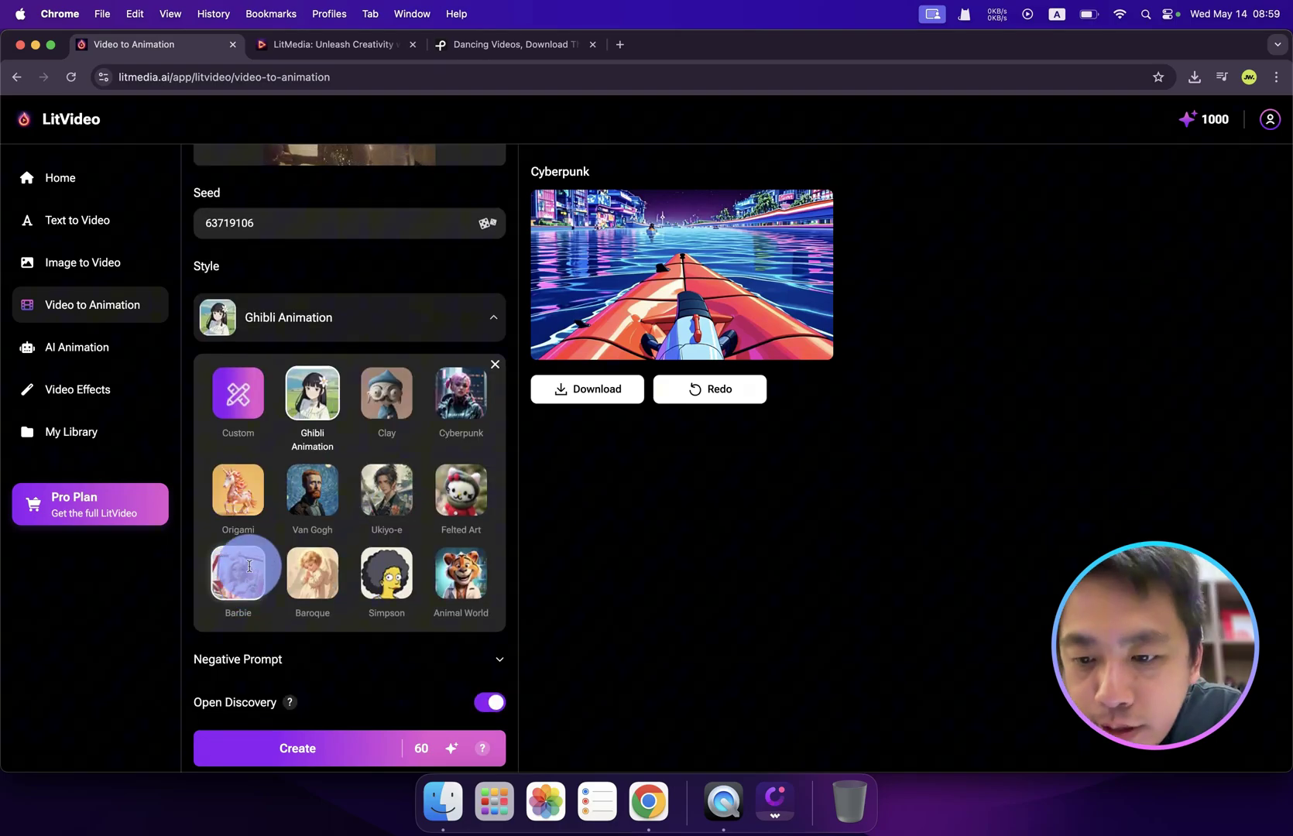
pyautogui.click(249, 567)
pyautogui.click(370, 752)
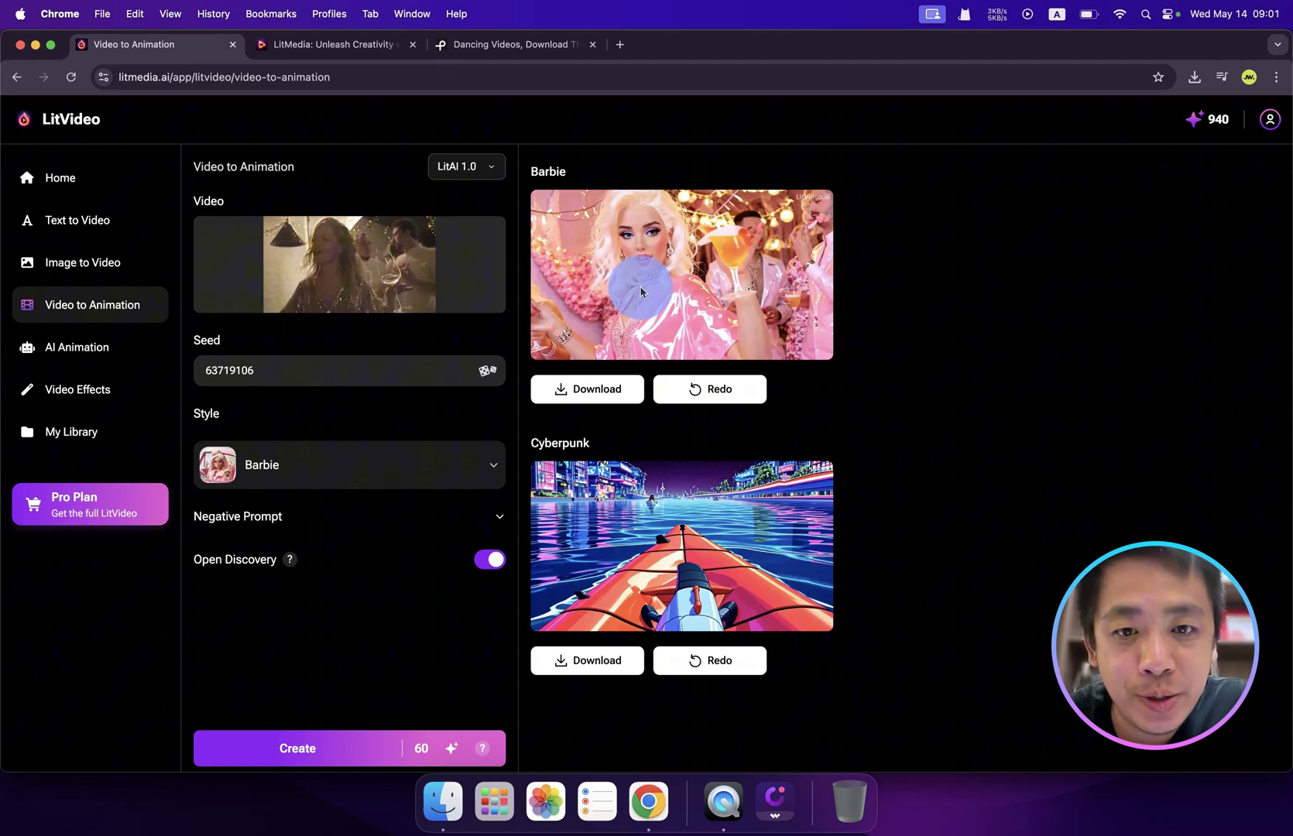
# - Open the Barbie party result in the enlarged player
pyautogui.click(669, 316)
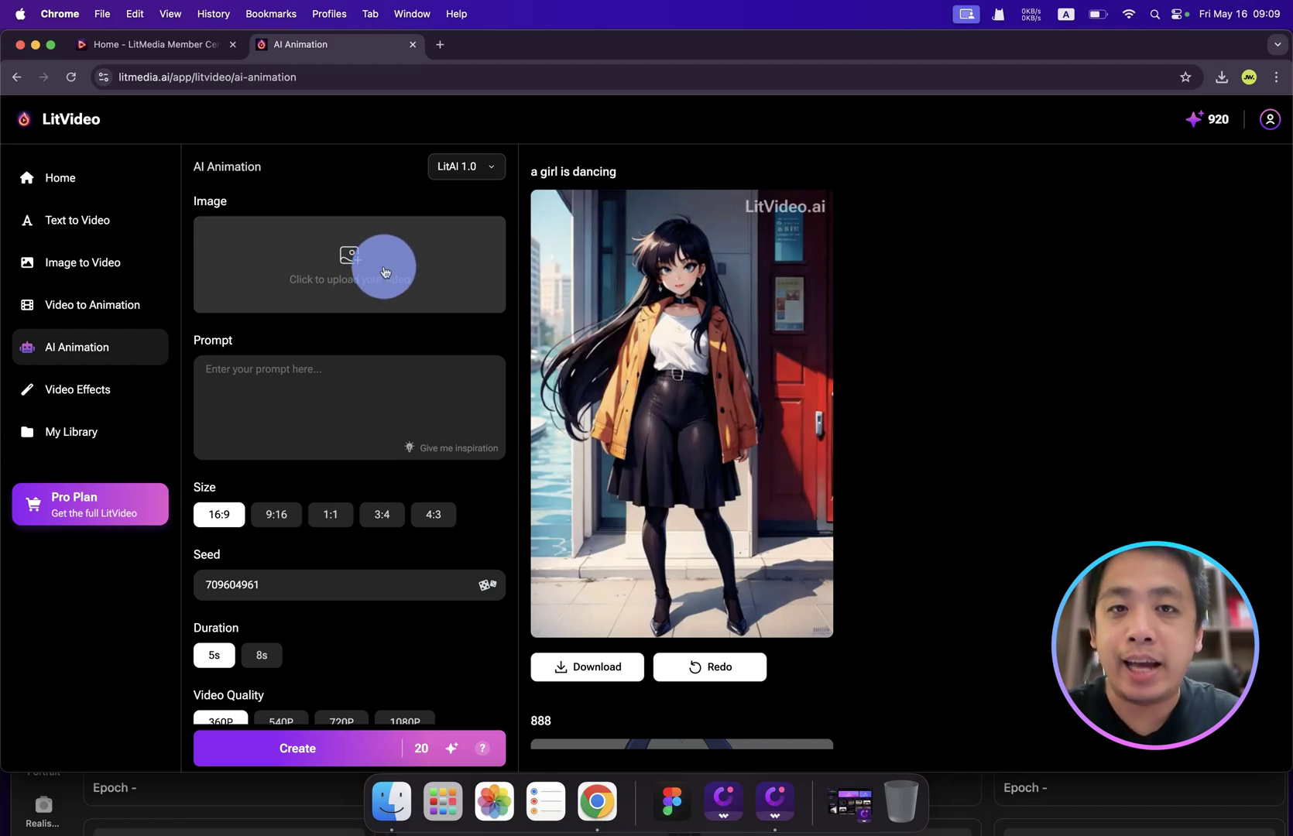
# - Upload the girl PNG from the video training folder and fix the 'A girl is dancing' prompt
pyautogui.click(383, 269)
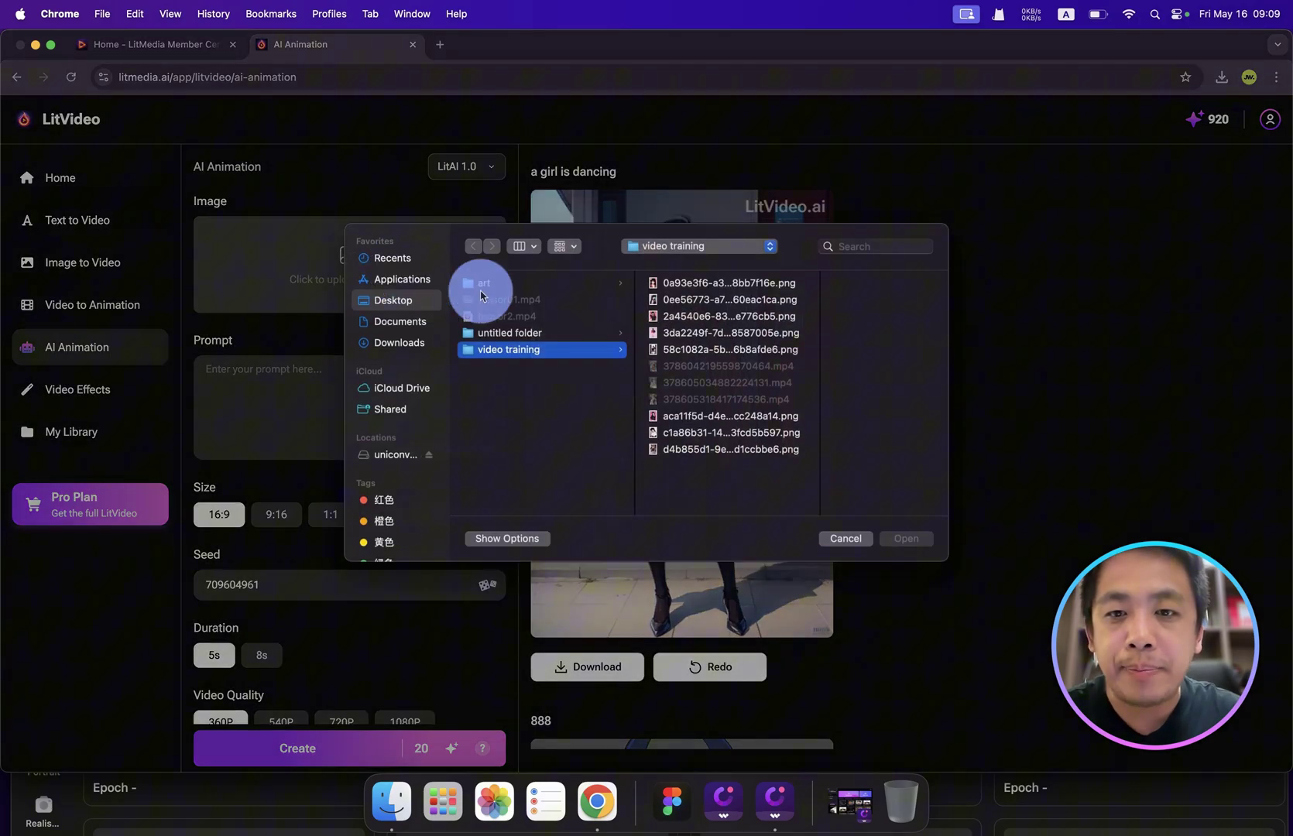
pyautogui.doubleClick(706, 466)
pyautogui.click(309, 387)
pyautogui.write('A da')
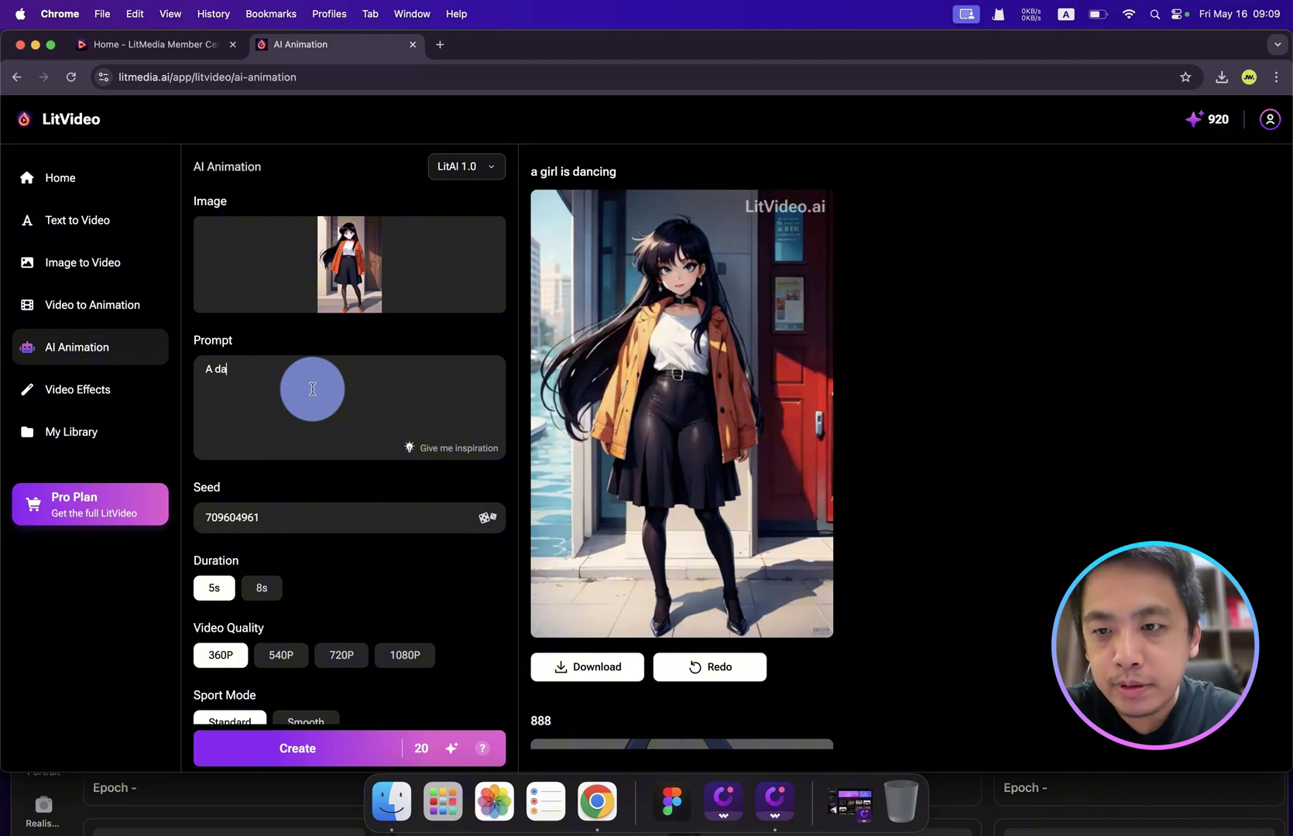
pyautogui.press('BackSpace')
pyautogui.press('BackSpace')
pyautogui.write('girl is dancing')
pyautogui.scroll(-4, 205, 399)
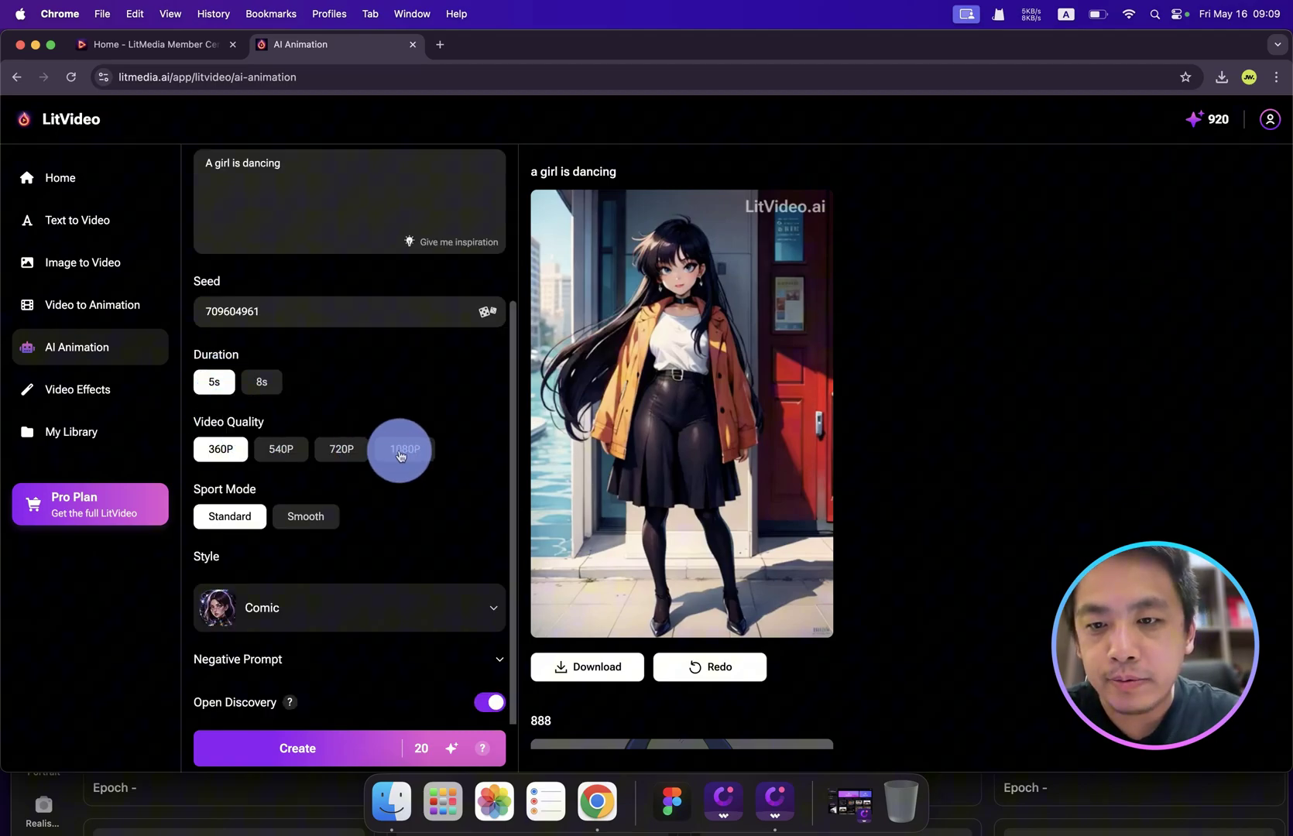
# - Set 720P quality and the Anime style, then create the dancing animation
pyautogui.click(341, 452)
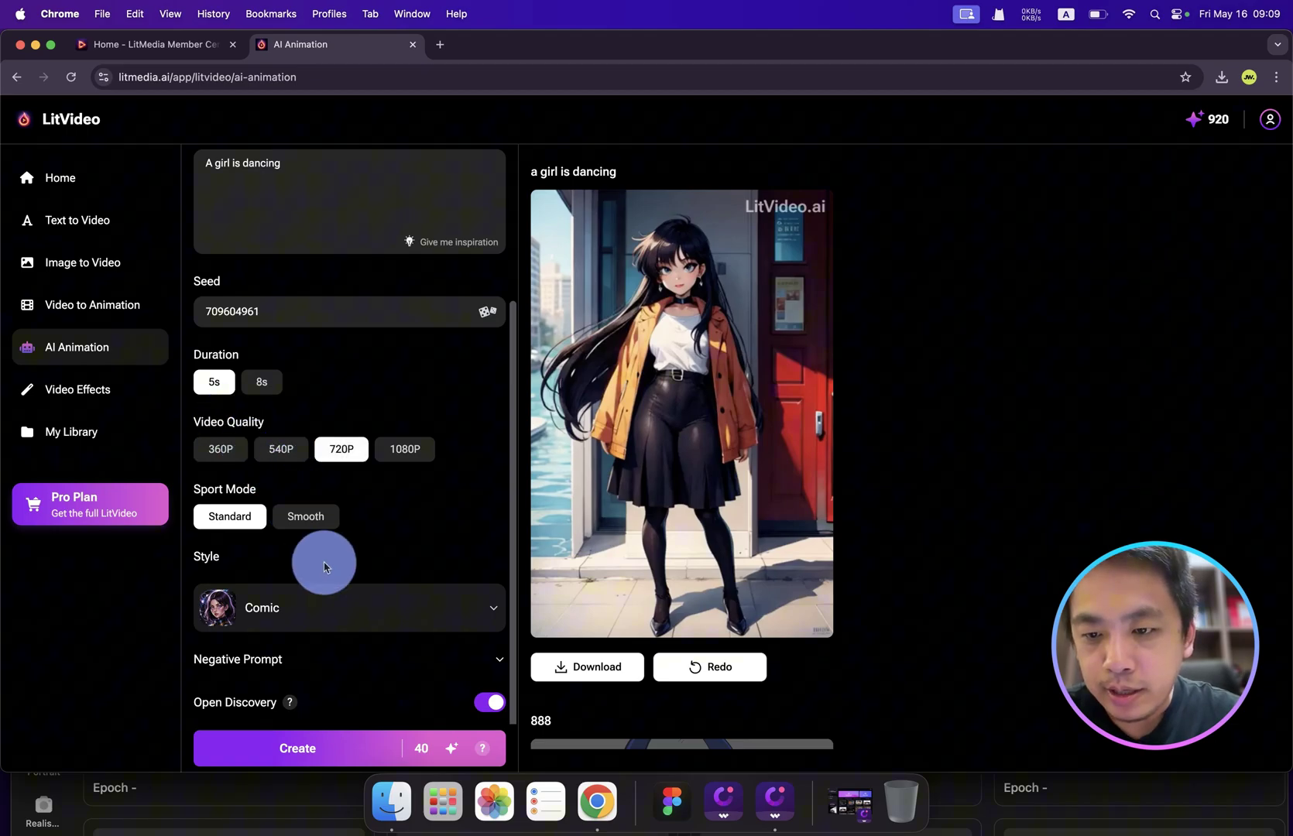
pyautogui.click(329, 610)
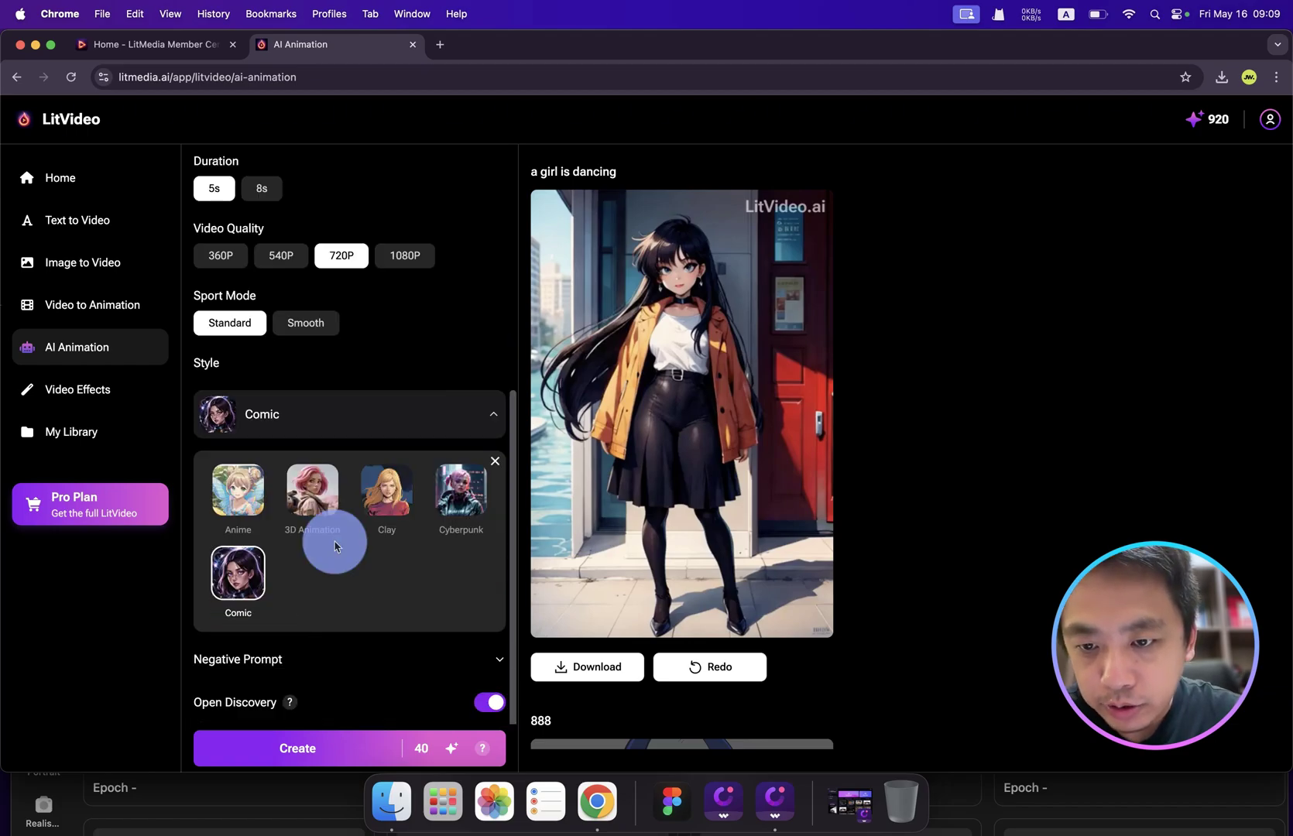
pyautogui.click(244, 504)
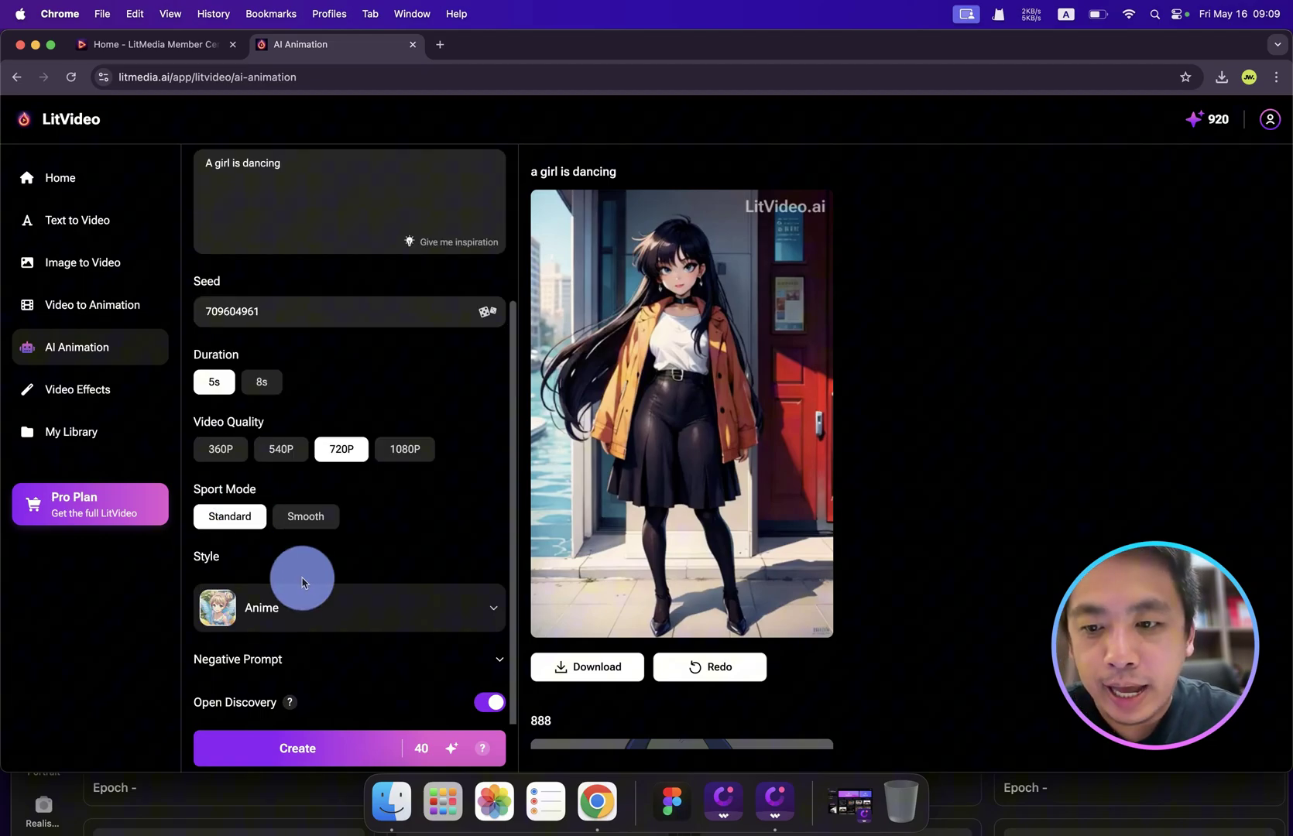
pyautogui.scroll(2, 350, 496)
pyautogui.scroll(3, 365, 700)
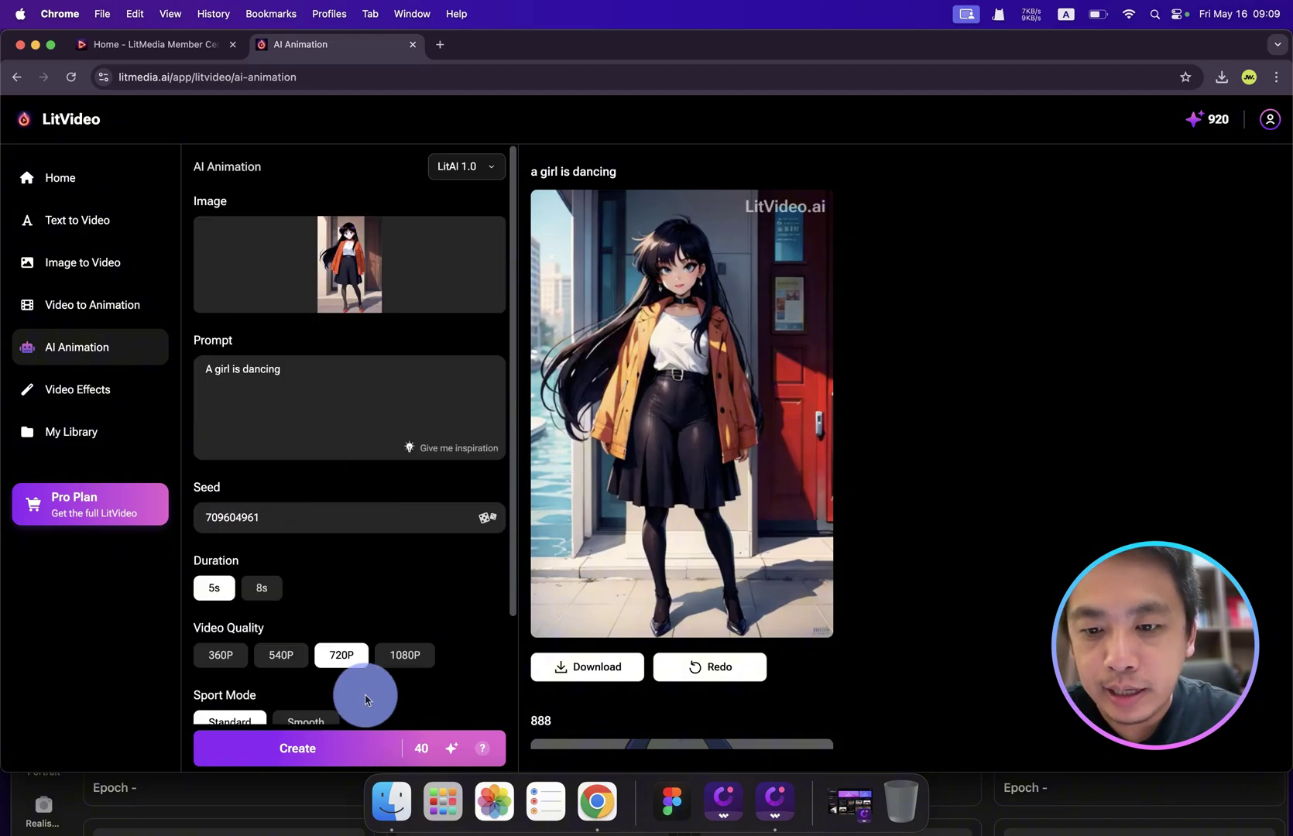
pyautogui.click(317, 755)
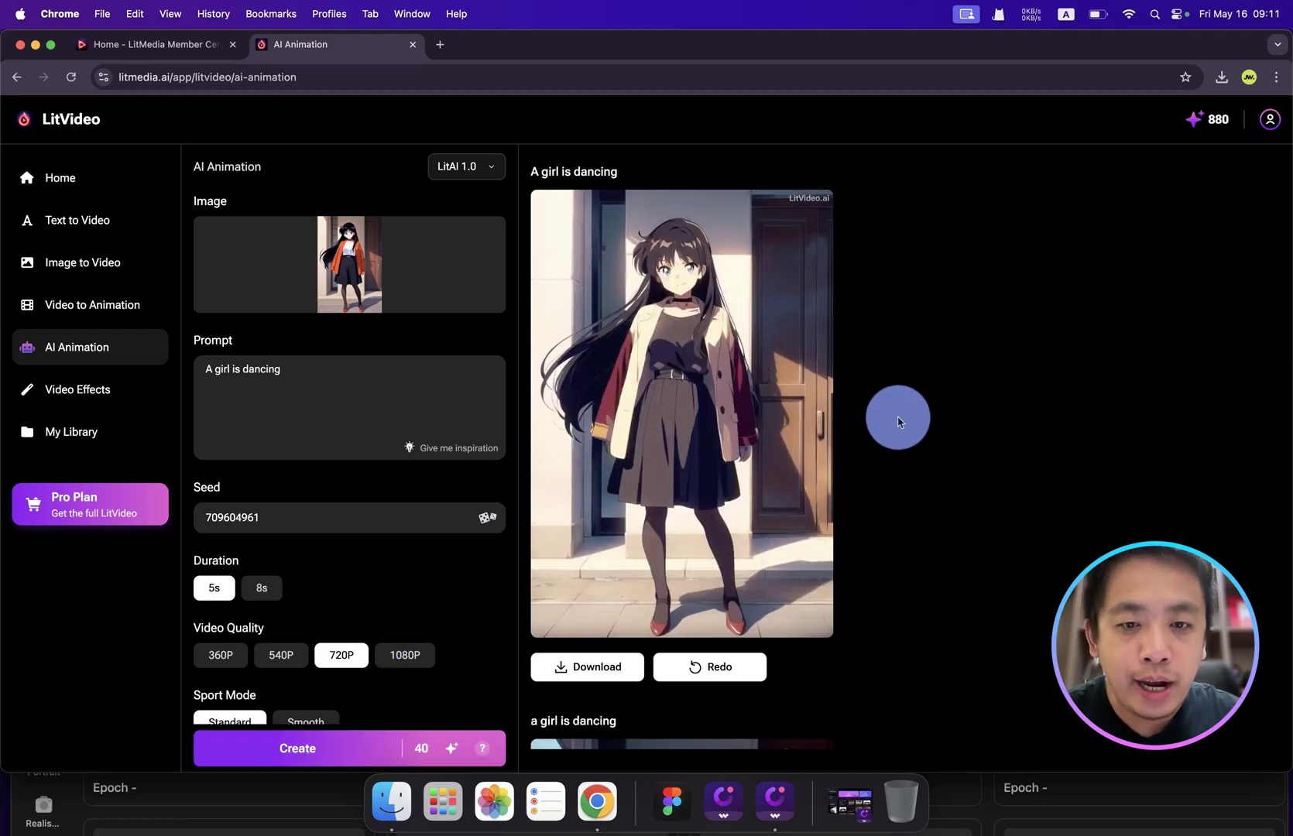
pyautogui.scroll(-3, 898, 423)
pyautogui.scroll(-3, 895, 418)
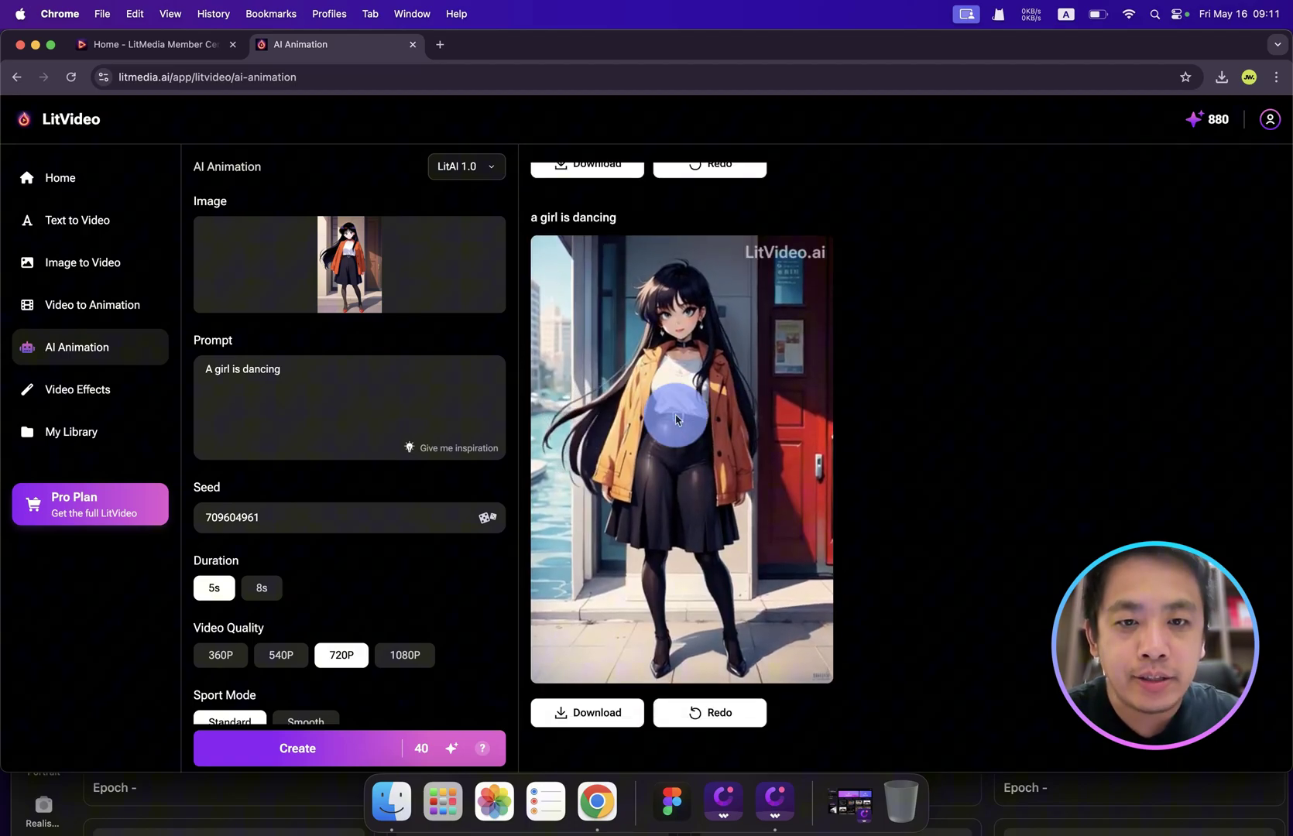
pyautogui.scroll(1, 708, 378)
pyautogui.scroll(3, 703, 378)
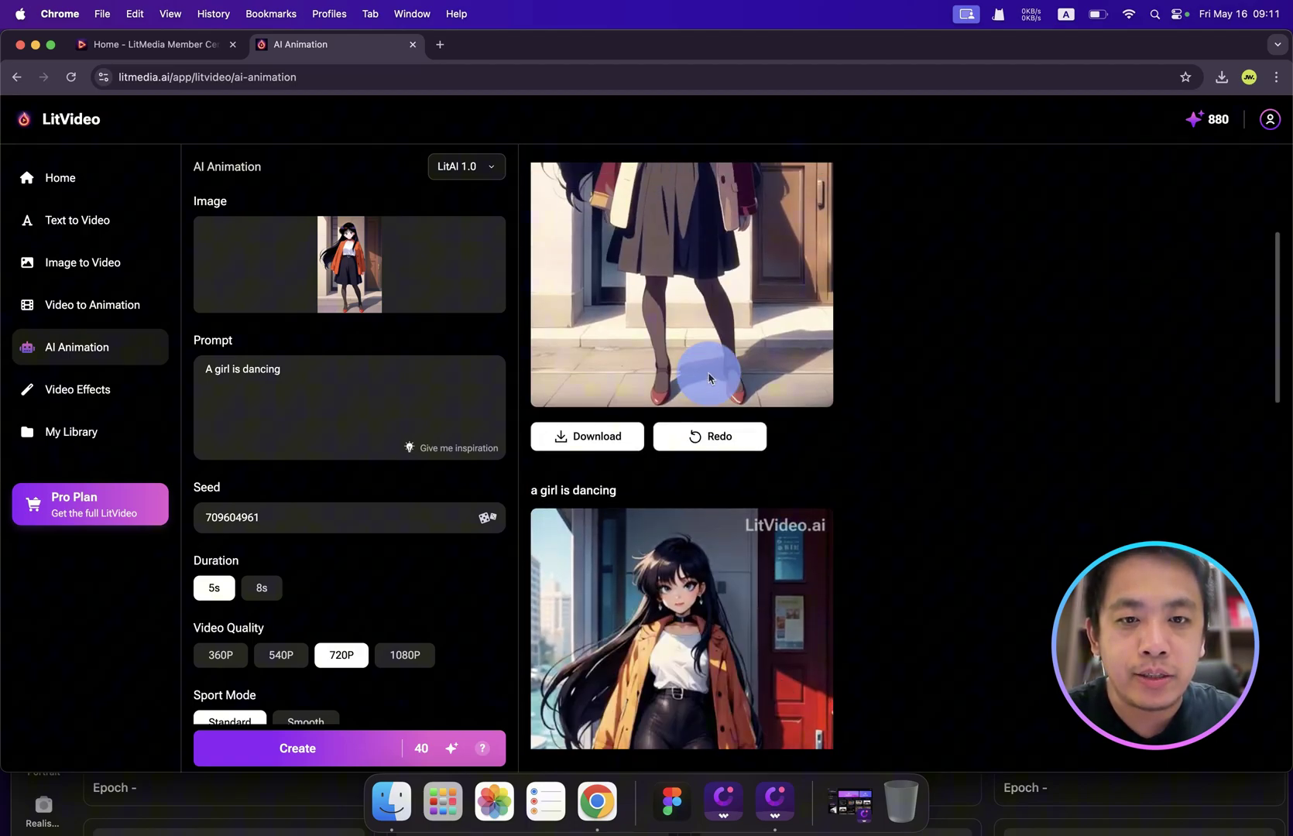
pyautogui.scroll(2, 695, 378)
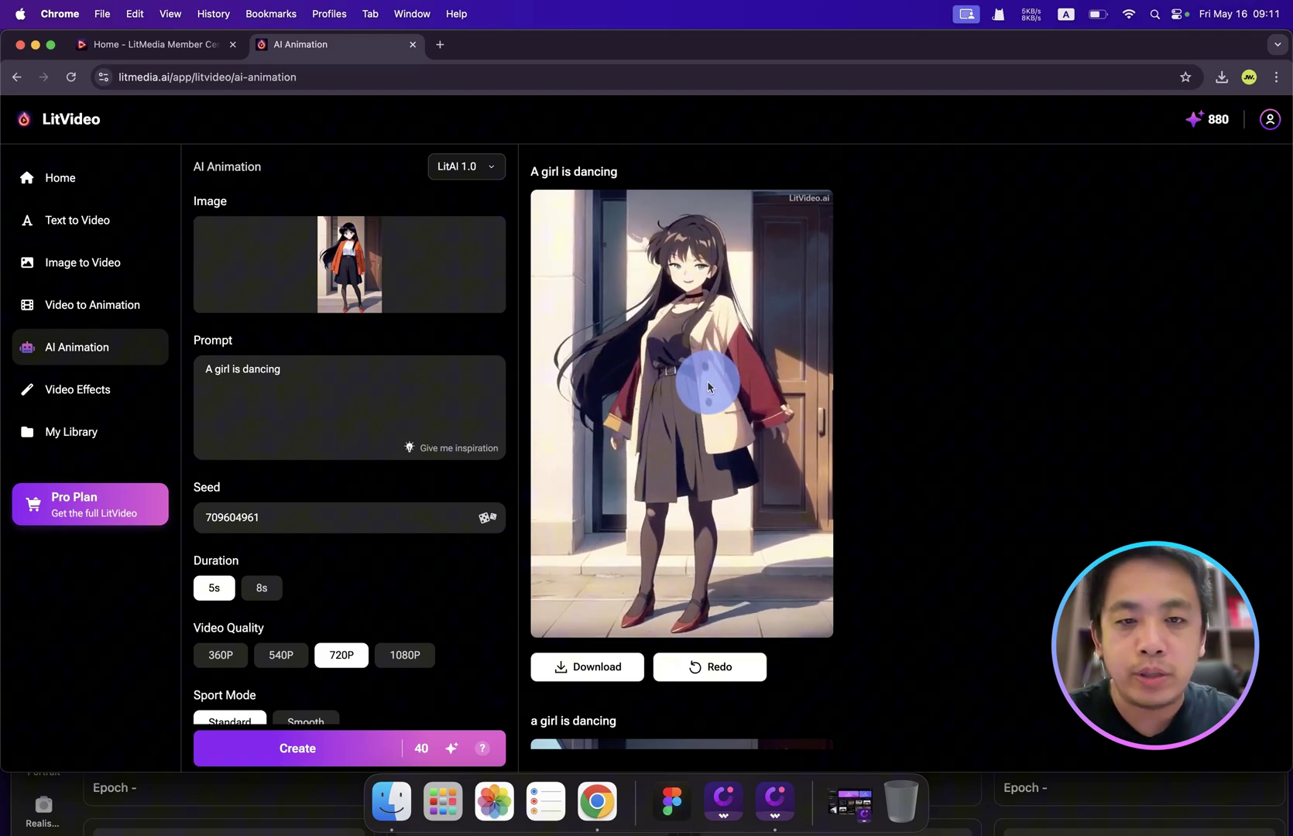
# - Open the new 'A girl is dancing' clip in the larger player
pyautogui.click(721, 379)
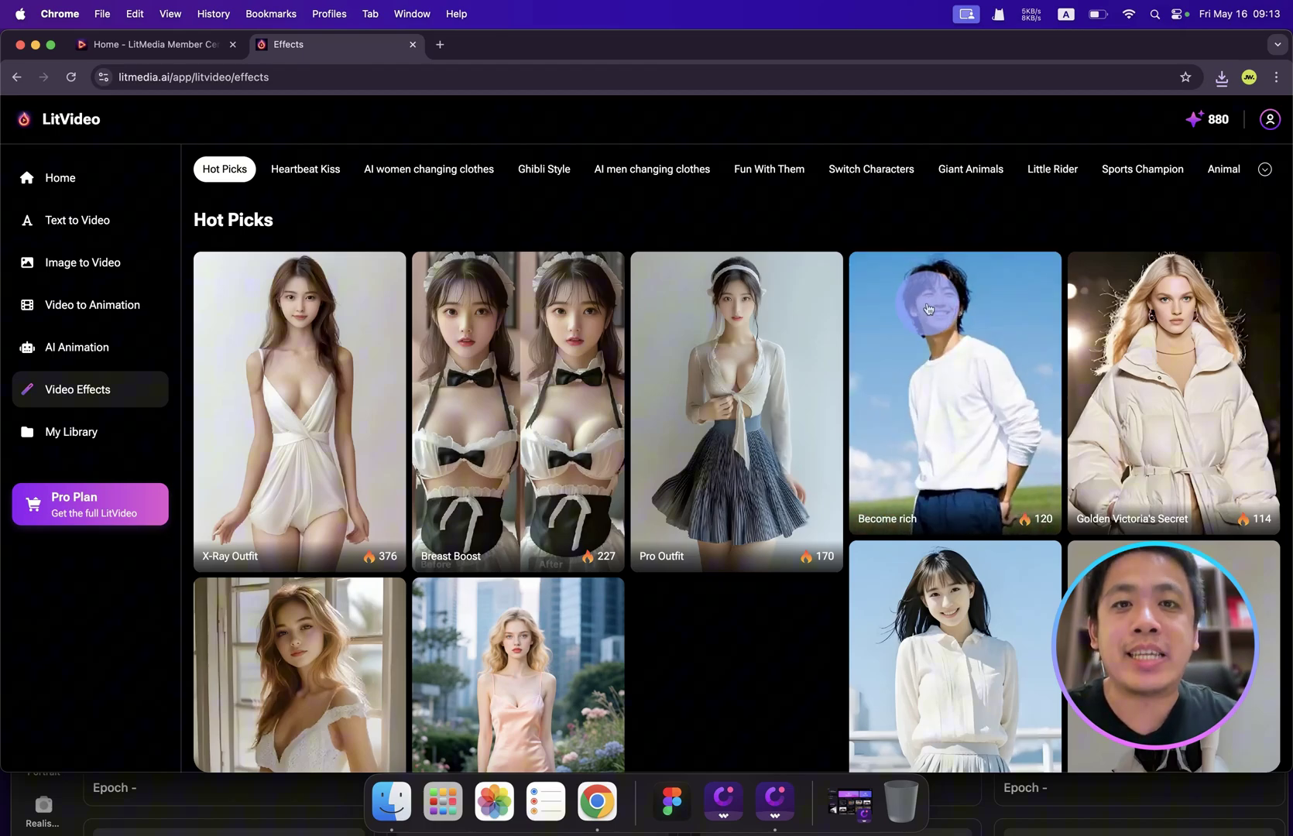
pyautogui.moveTo(955, 394)
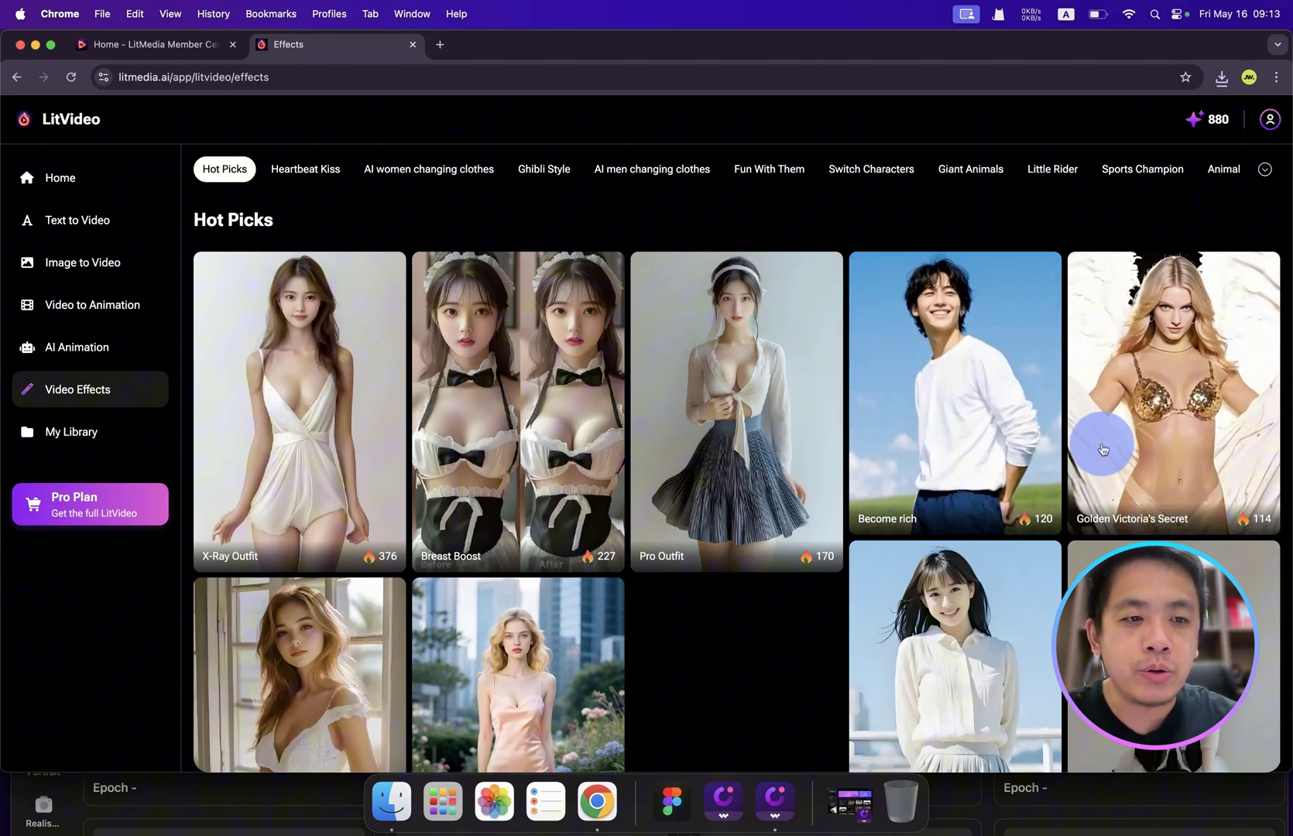
pyautogui.scroll(-3, 984, 587)
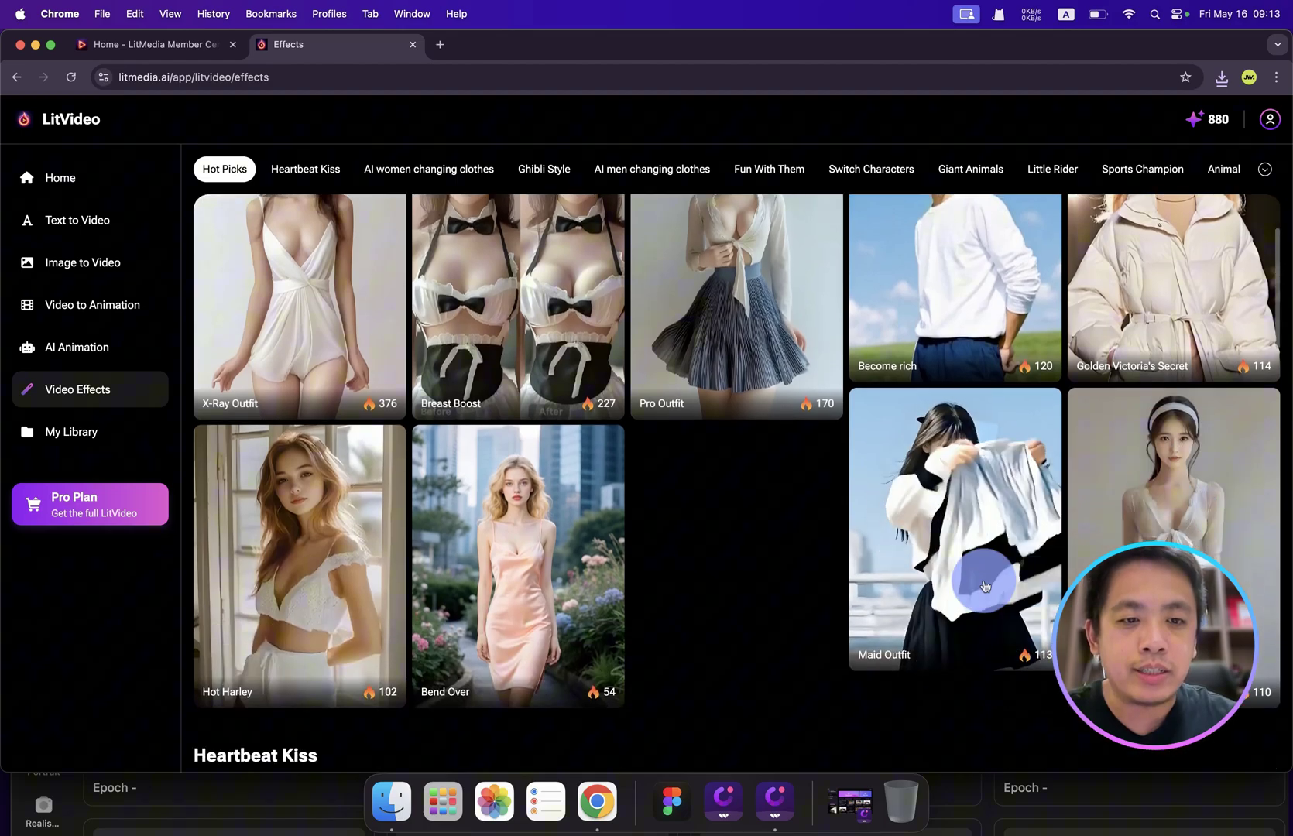
pyautogui.scroll(-2, 985, 587)
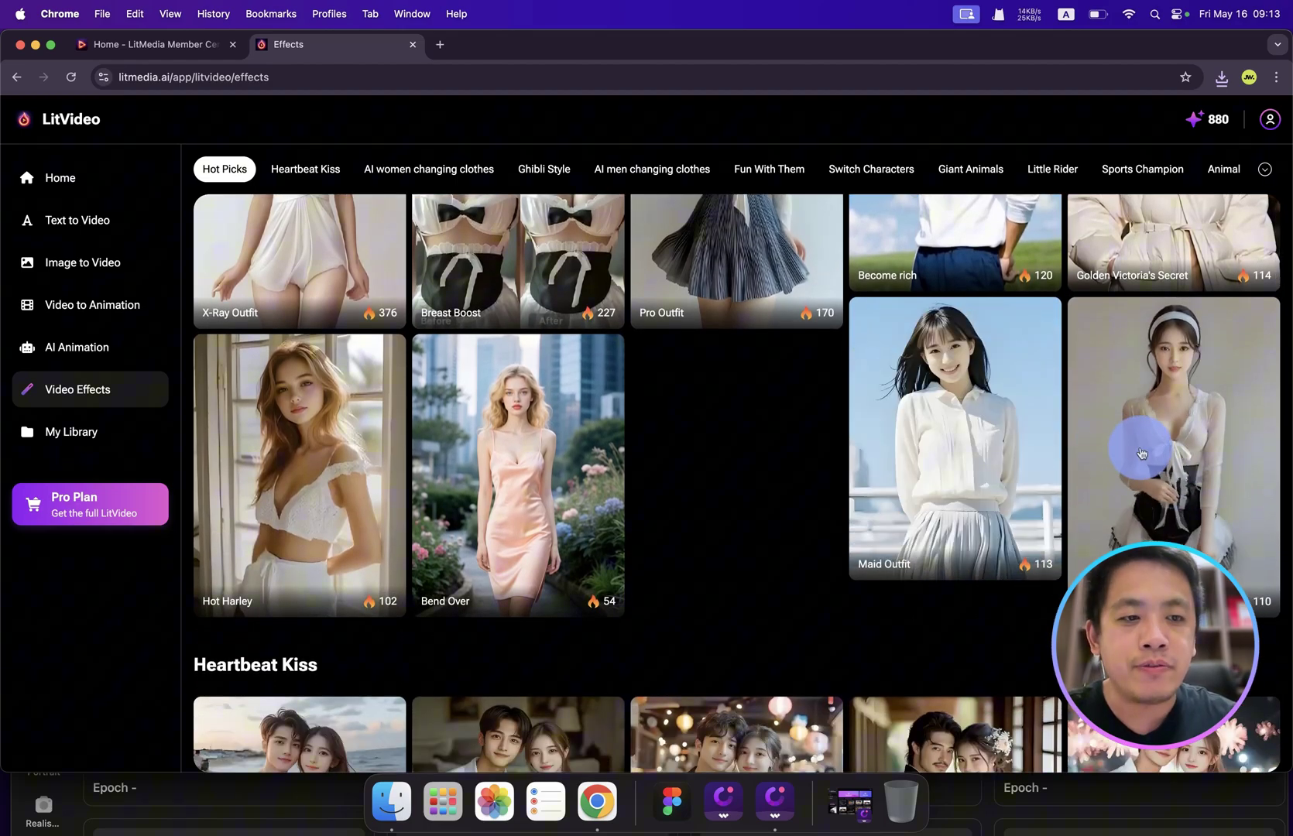
pyautogui.scroll(4, 868, 363)
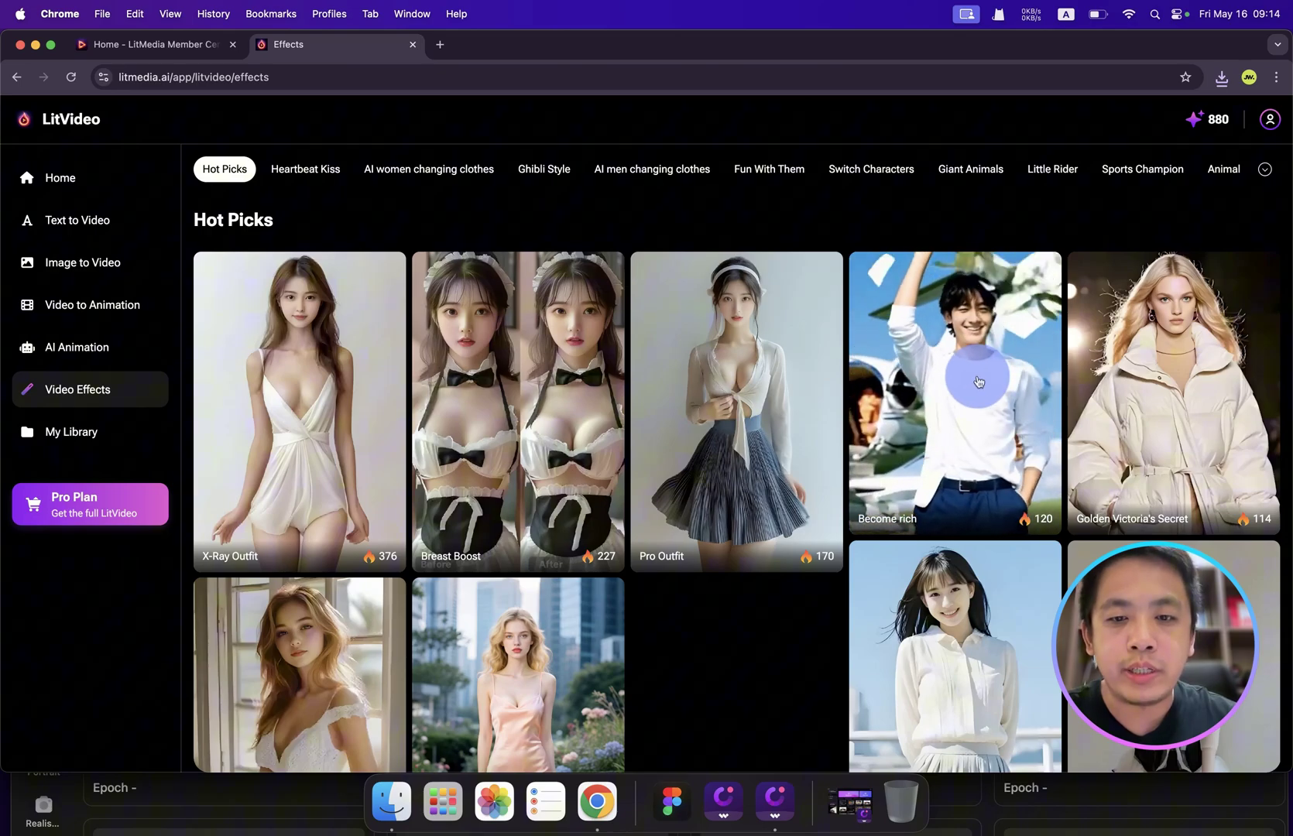
pyautogui.scroll(-10, 984, 384)
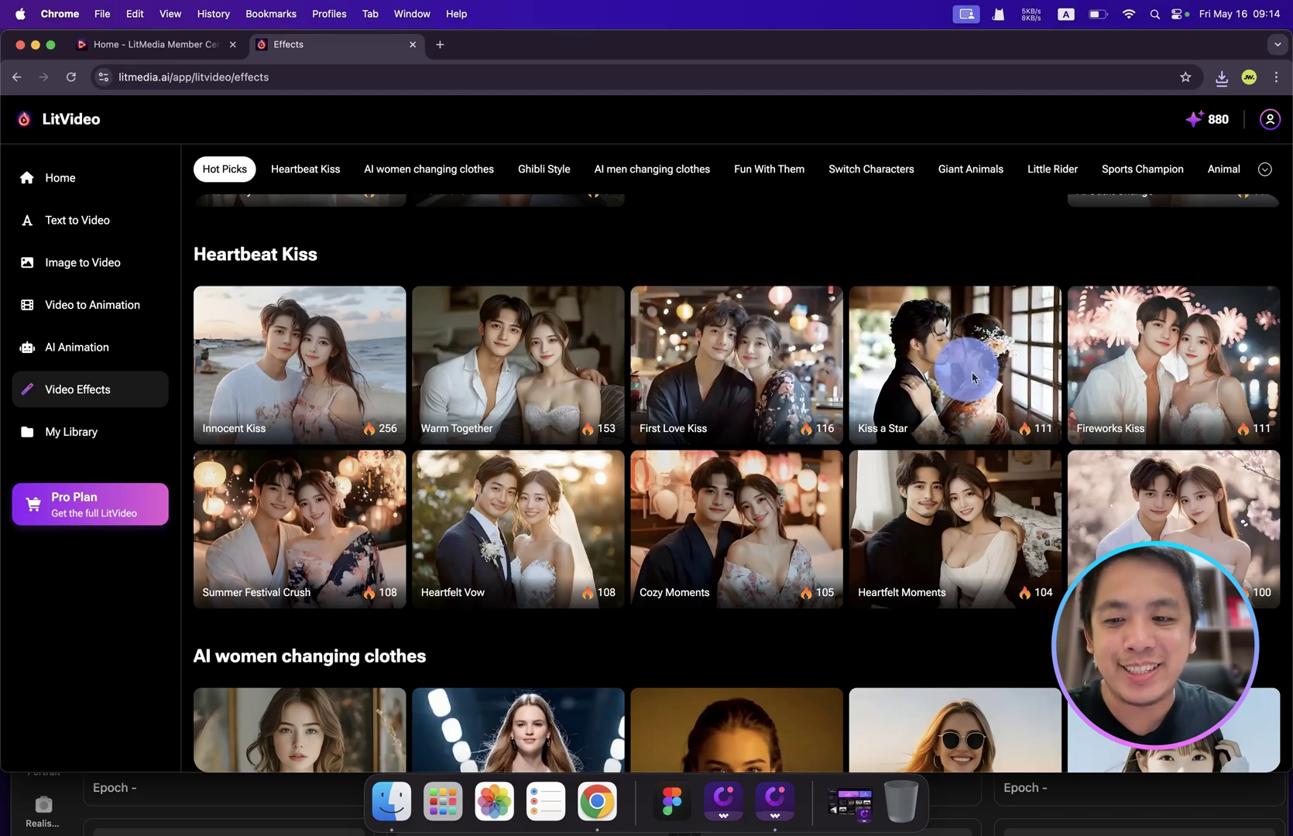
pyautogui.scroll(-5, 967, 373)
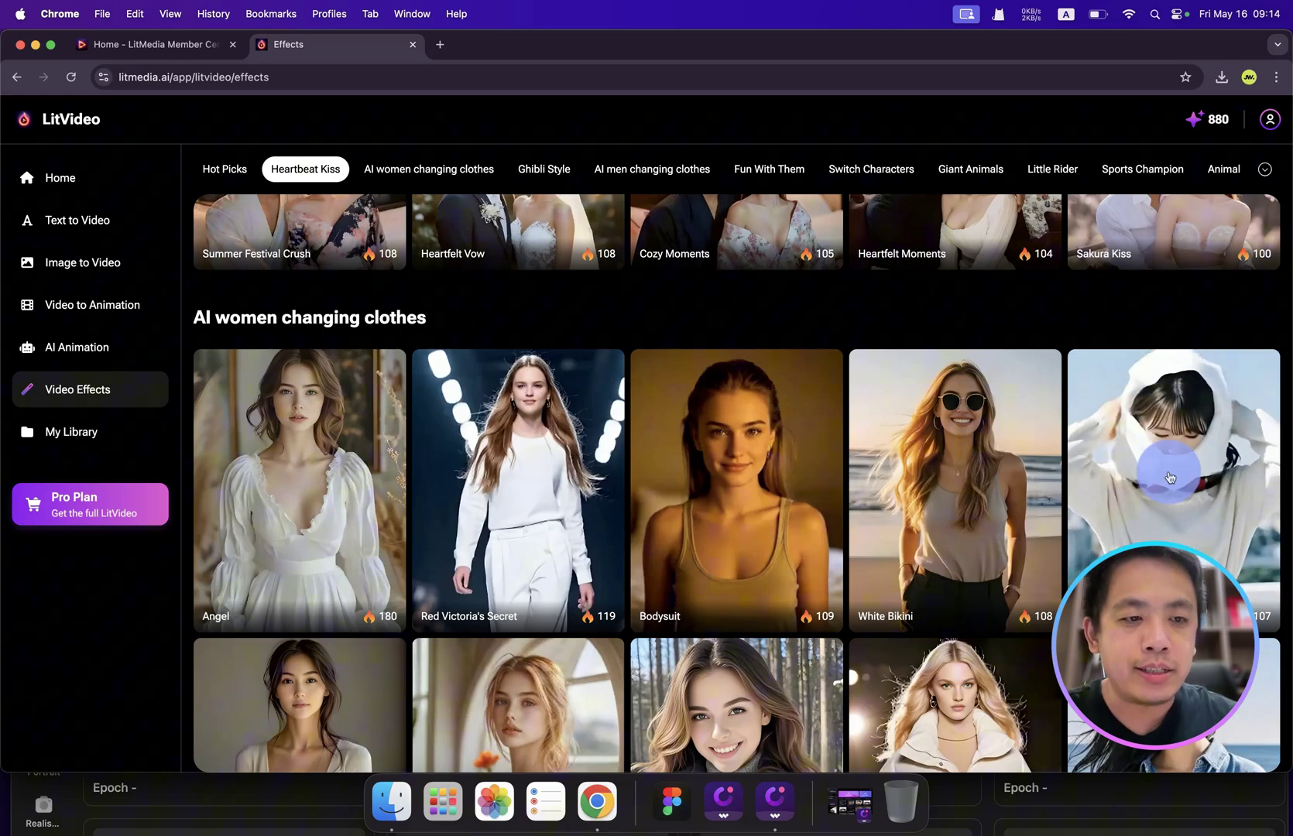
pyautogui.scroll(-10, 1171, 478)
pyautogui.scroll(-2, 1170, 479)
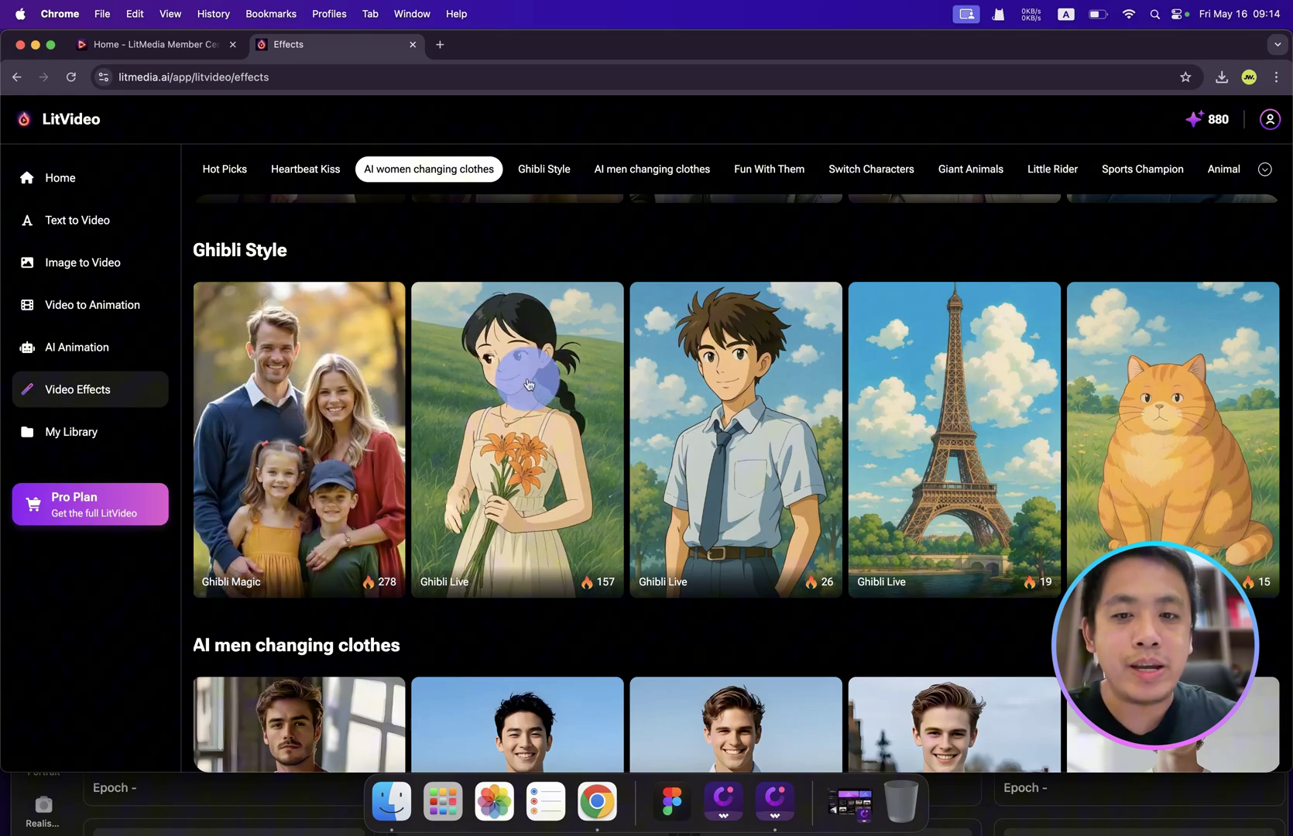
pyautogui.scroll(-3, 528, 384)
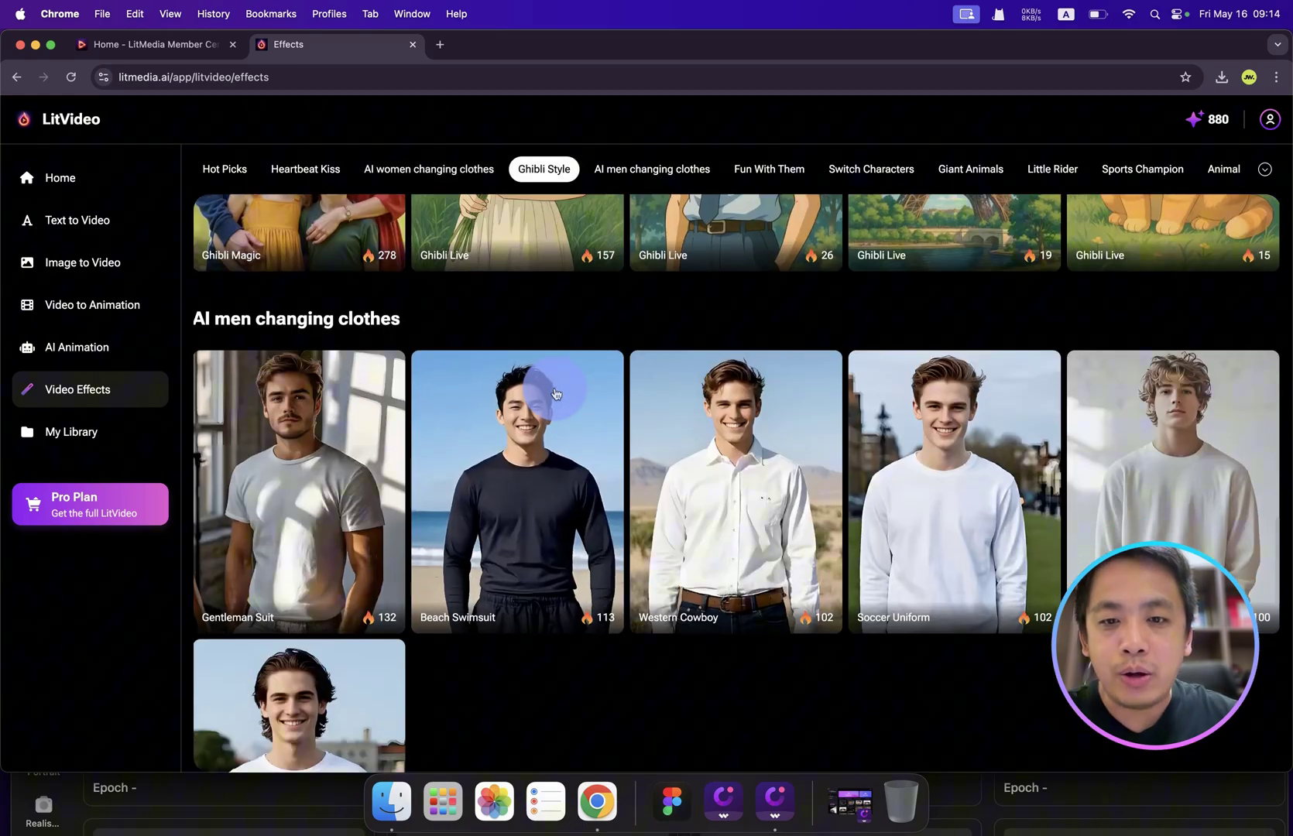
pyautogui.scroll(-1, 554, 394)
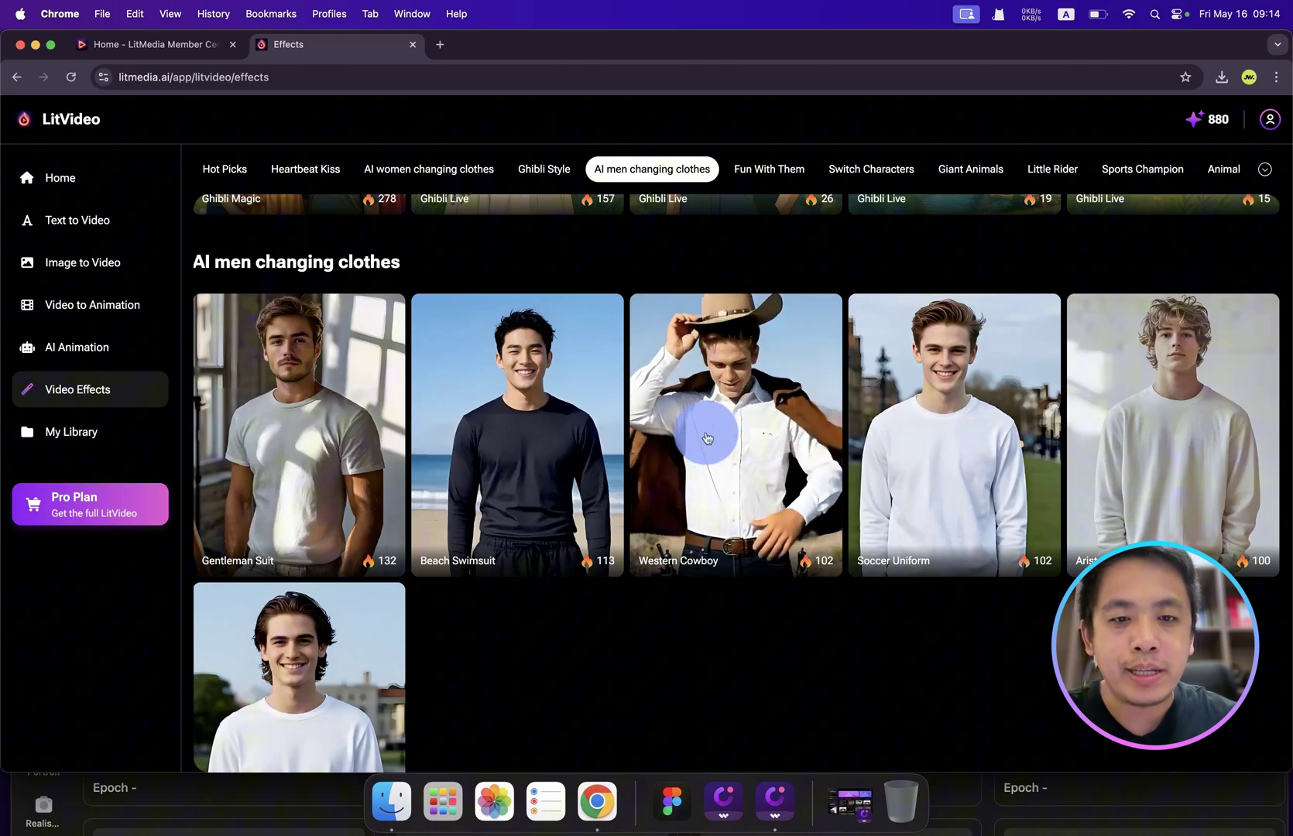
# - Open the Western Cowboy effect and upload the man's portrait photo
pyautogui.click(708, 437)
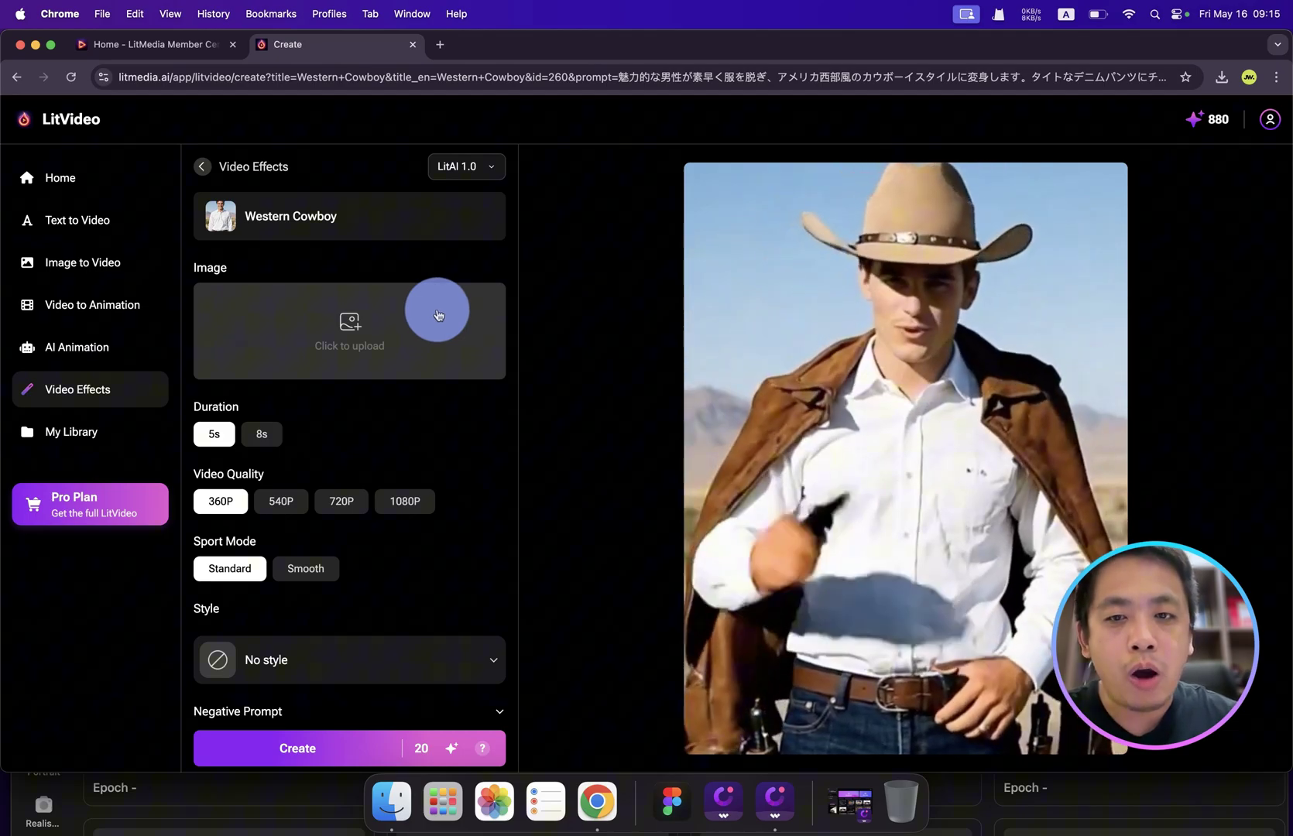
pyautogui.click(433, 324)
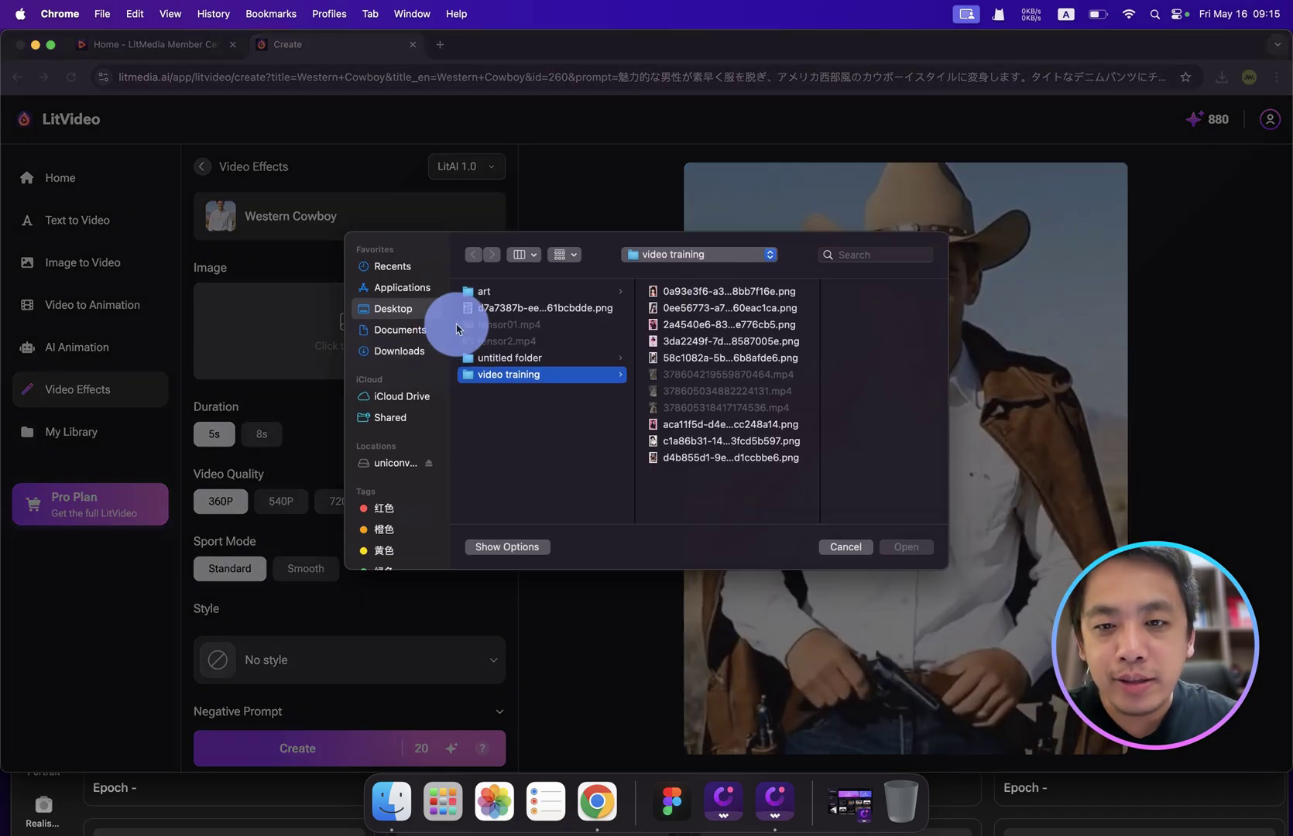
pyautogui.doubleClick(588, 394)
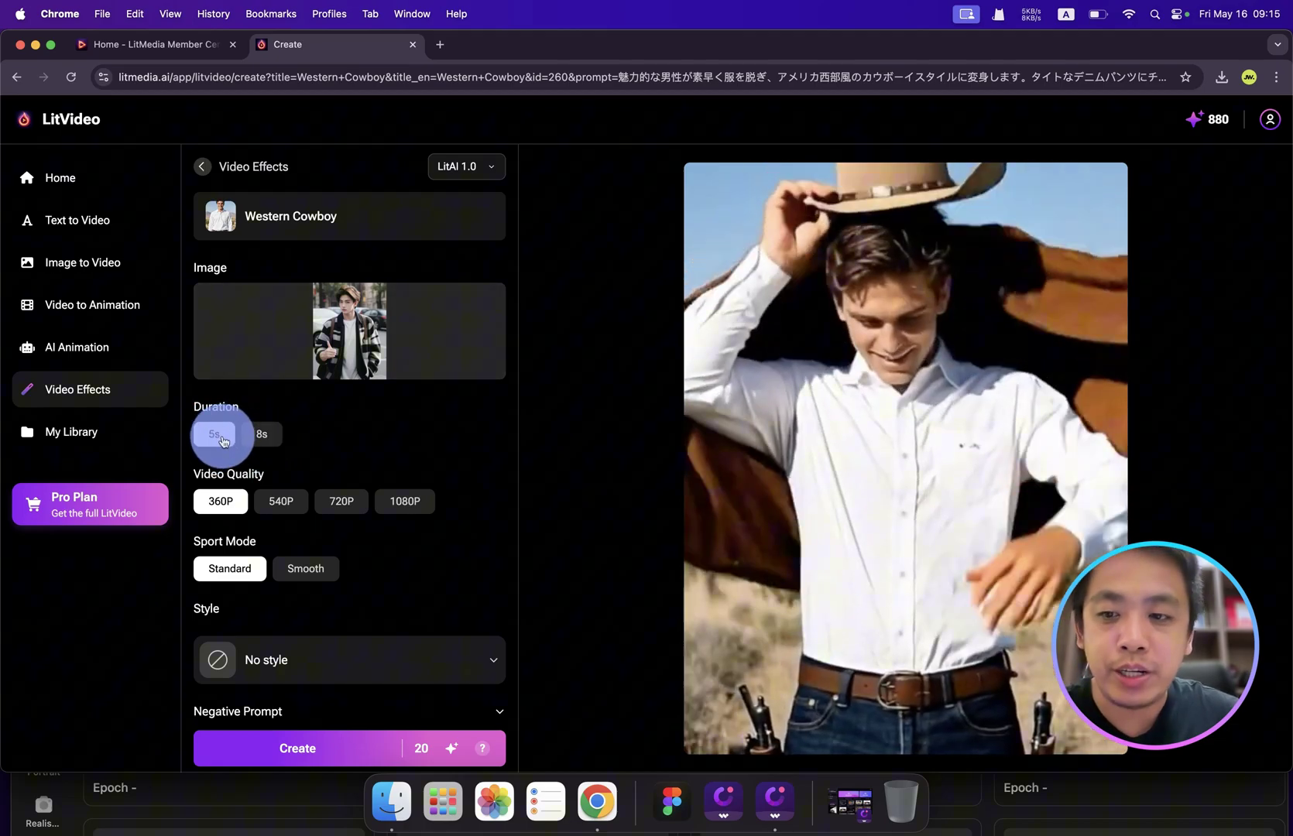
# - Set the cowboy effect to 720P quality with No style
pyautogui.click(279, 524)
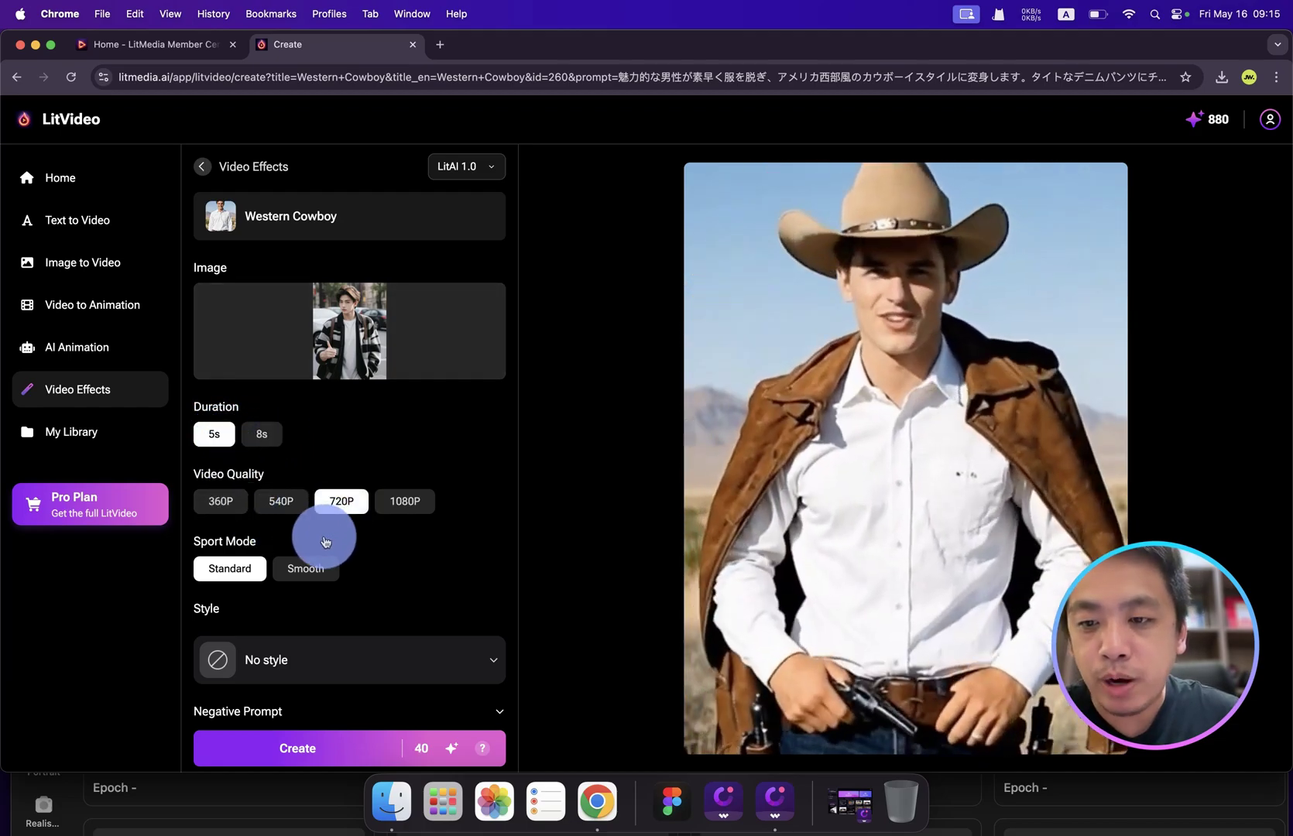
pyautogui.scroll(-2, 399, 545)
pyautogui.click(390, 604)
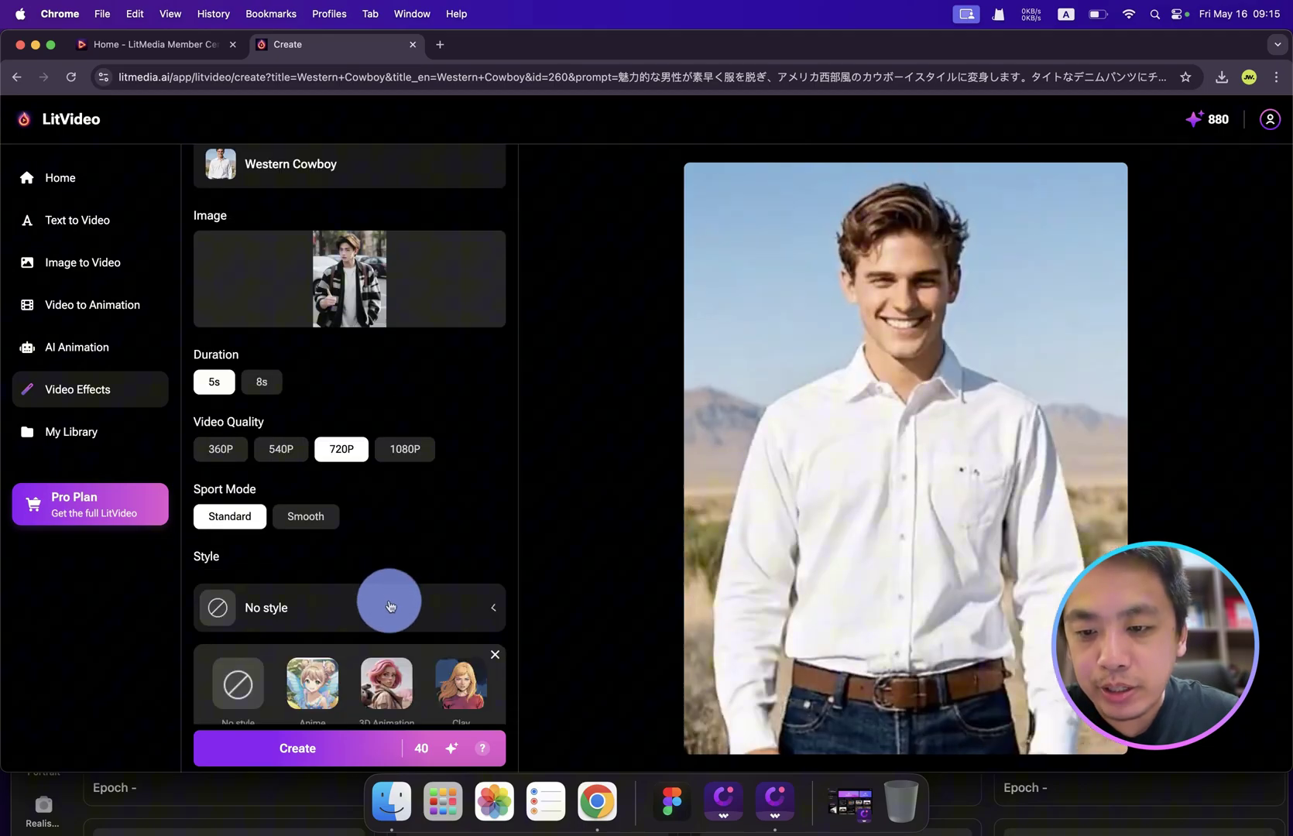
pyautogui.scroll(-3, 389, 605)
pyautogui.click(233, 494)
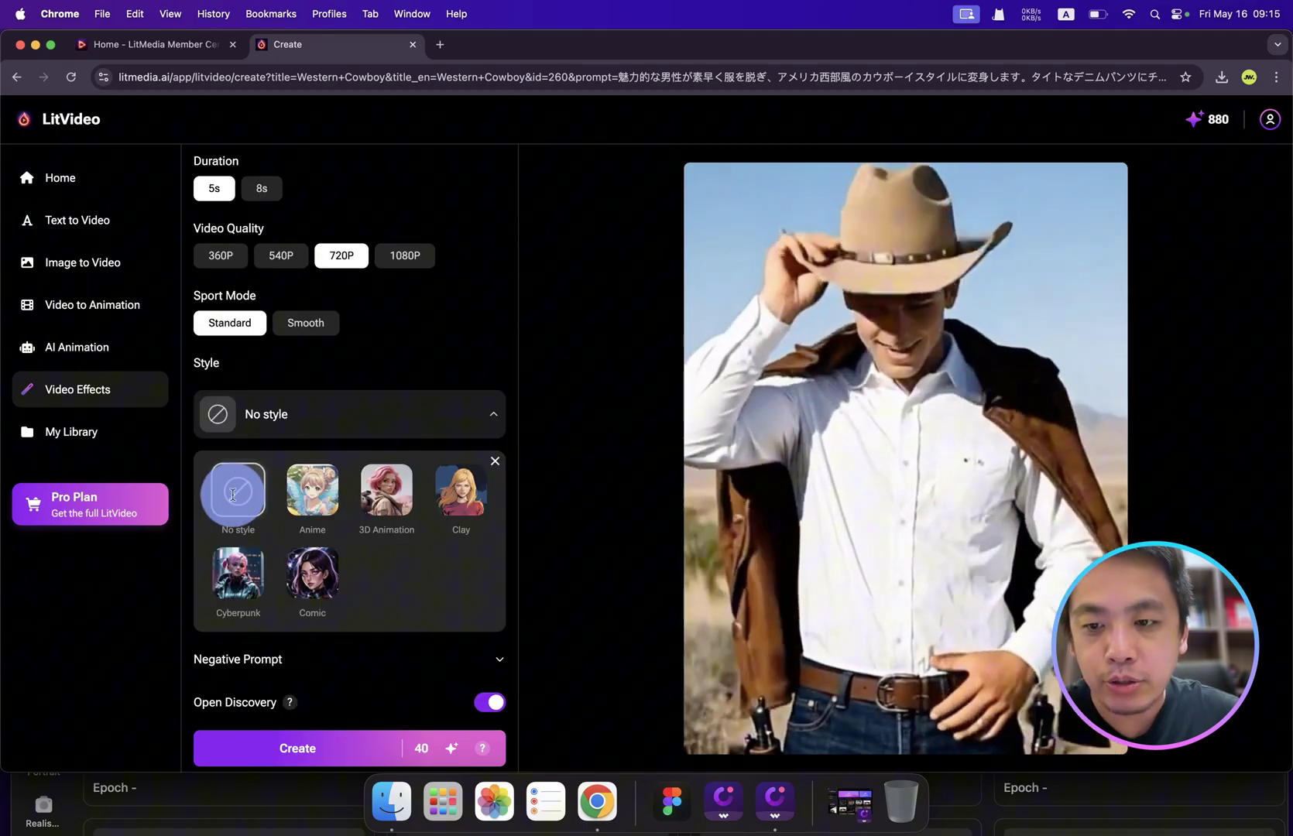